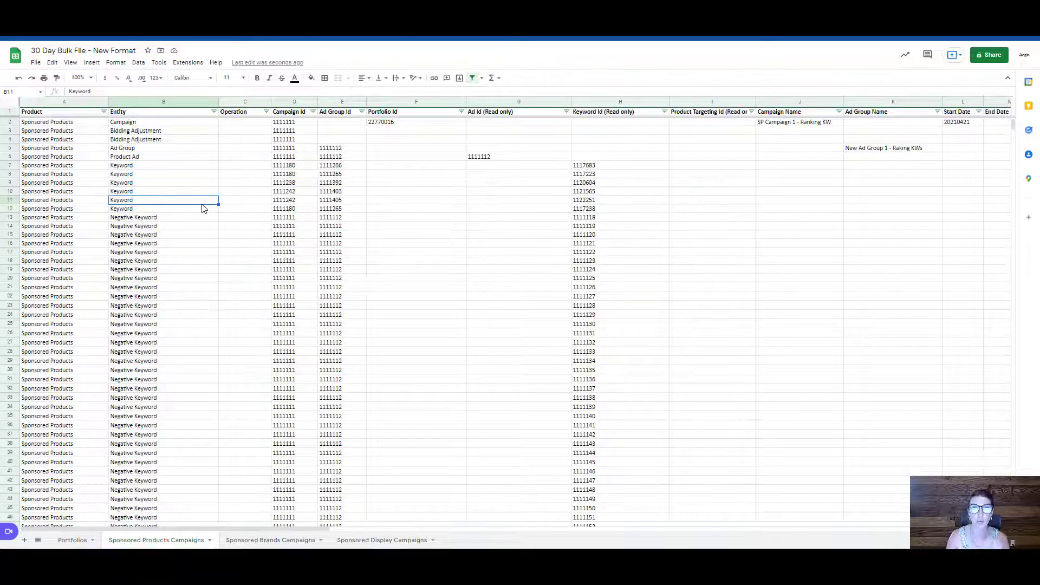
- Examine the ID columns from Campaign Id through Product Targeting Id, including Portfolio Id and Ad Id
click(290, 102)
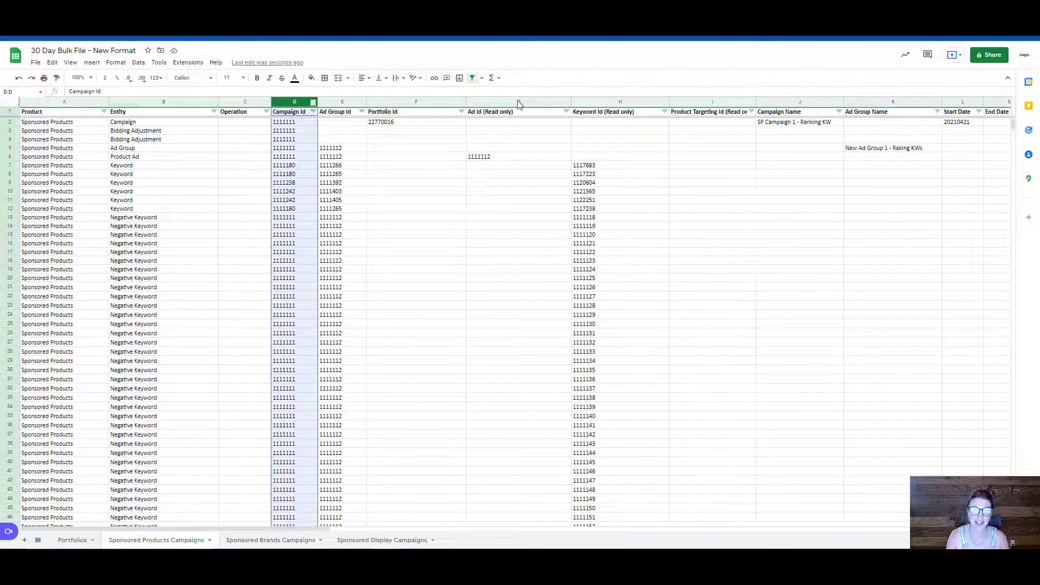
shift+click(603, 103)
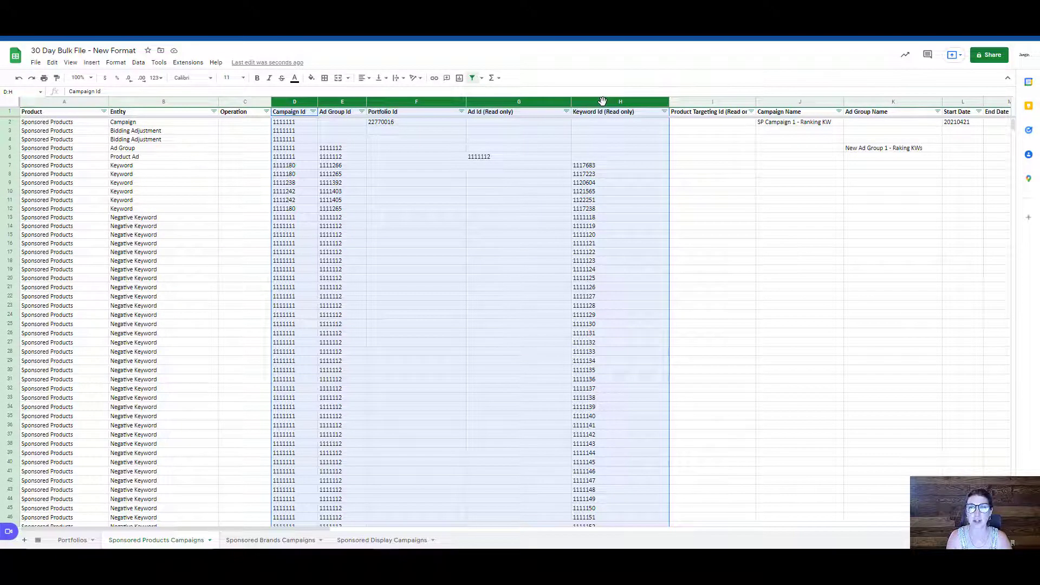
shift+click(713, 103)
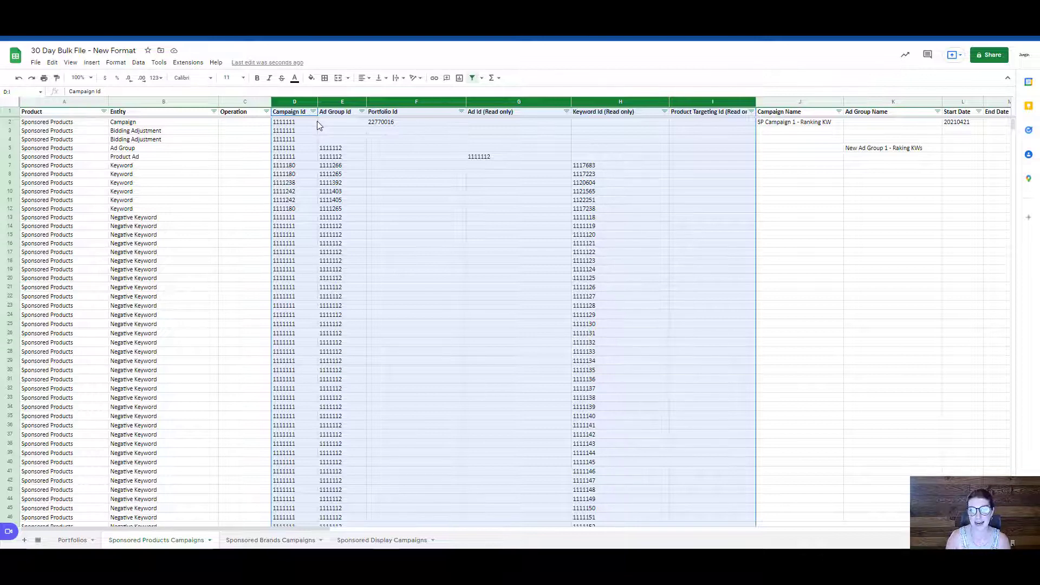
click(431, 152)
click(415, 102)
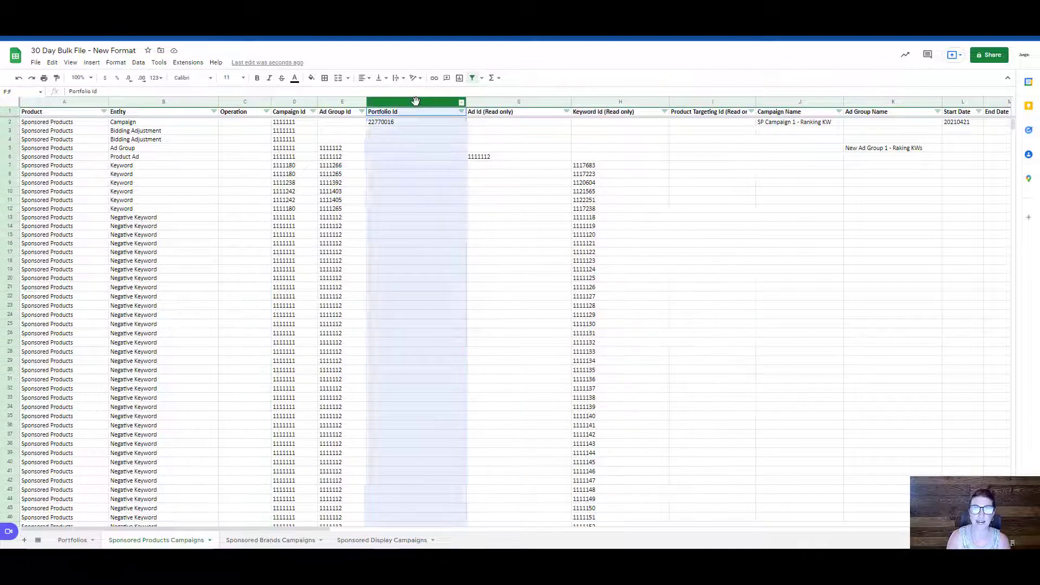
click(491, 102)
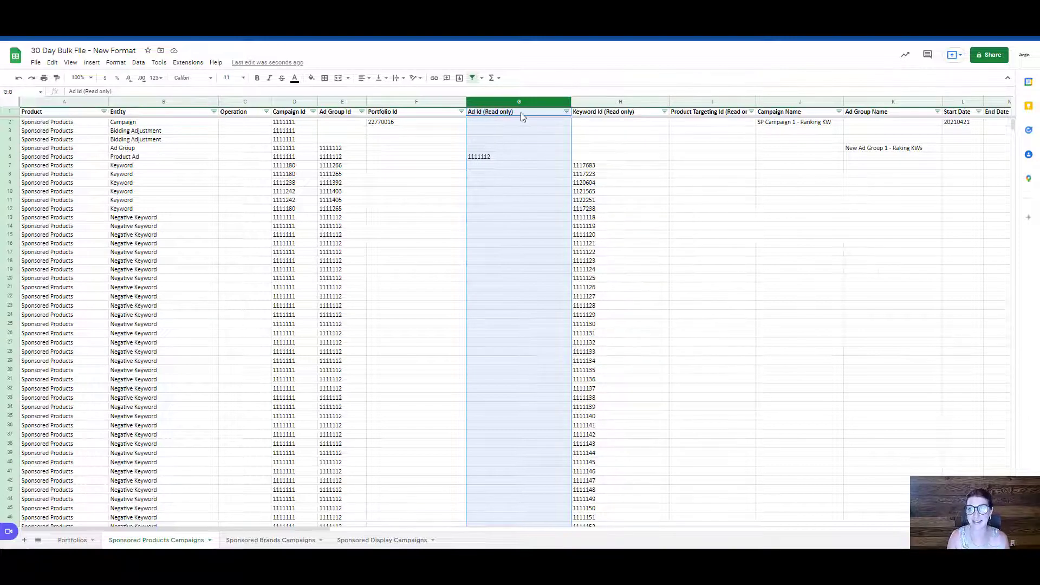
click(724, 113)
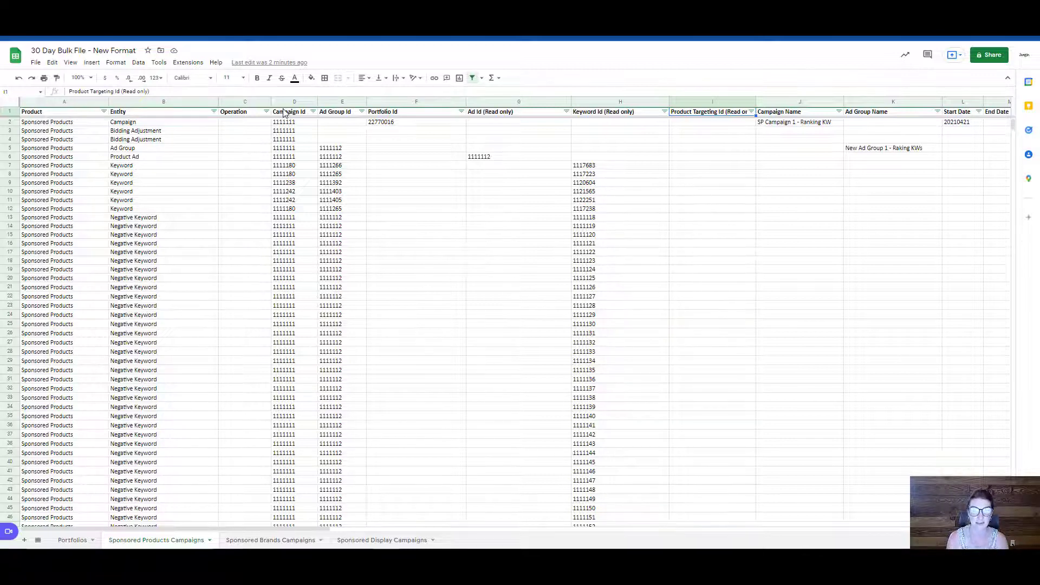
- Review the Entity column, the Campaign row and the first Bidding Adjustment row, and browse the keyword rows further down the sheet
click(124, 101)
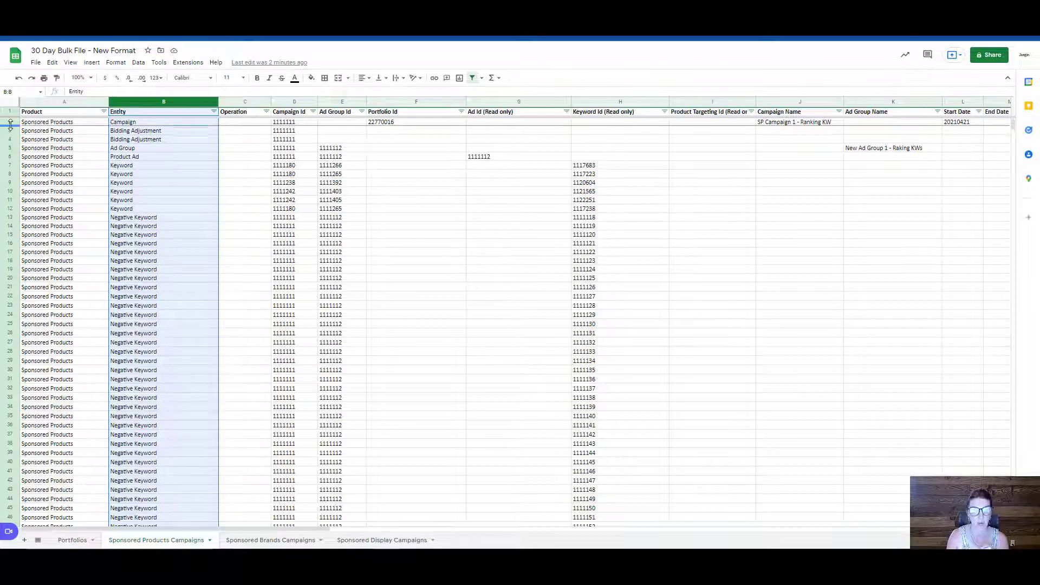
click(38, 123)
click(139, 125)
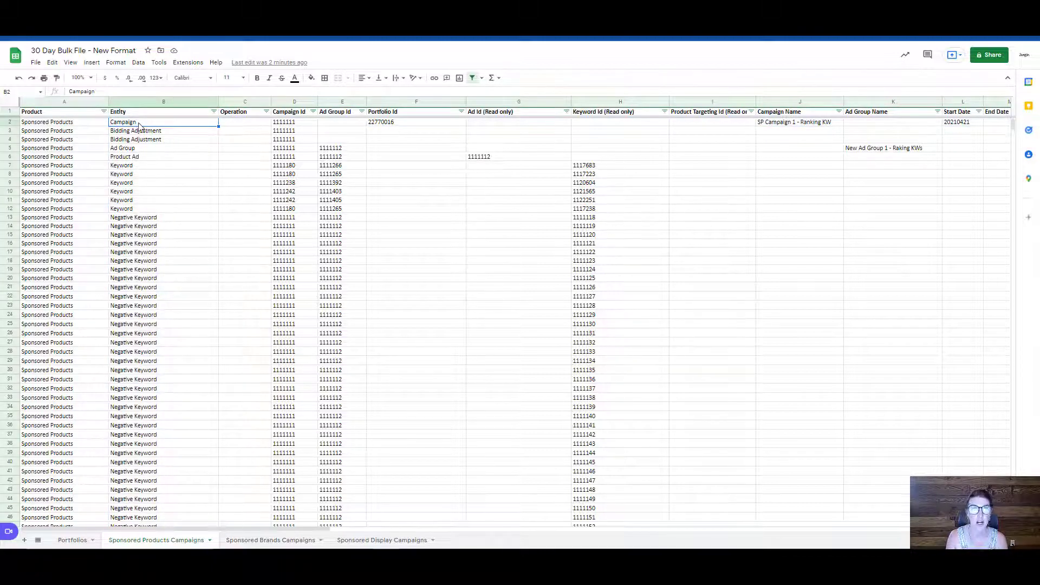
click(9, 122)
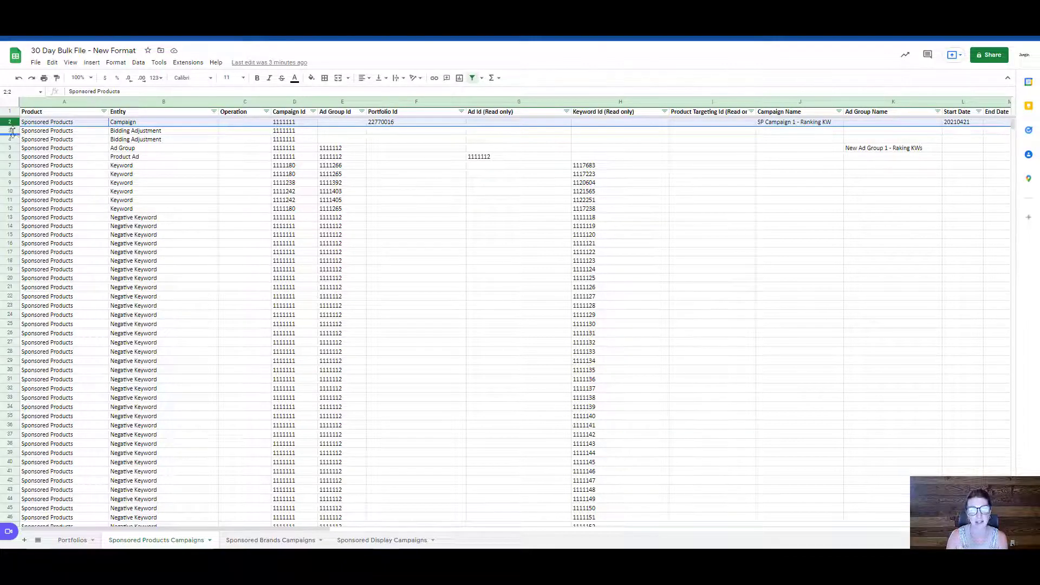
click(11, 130)
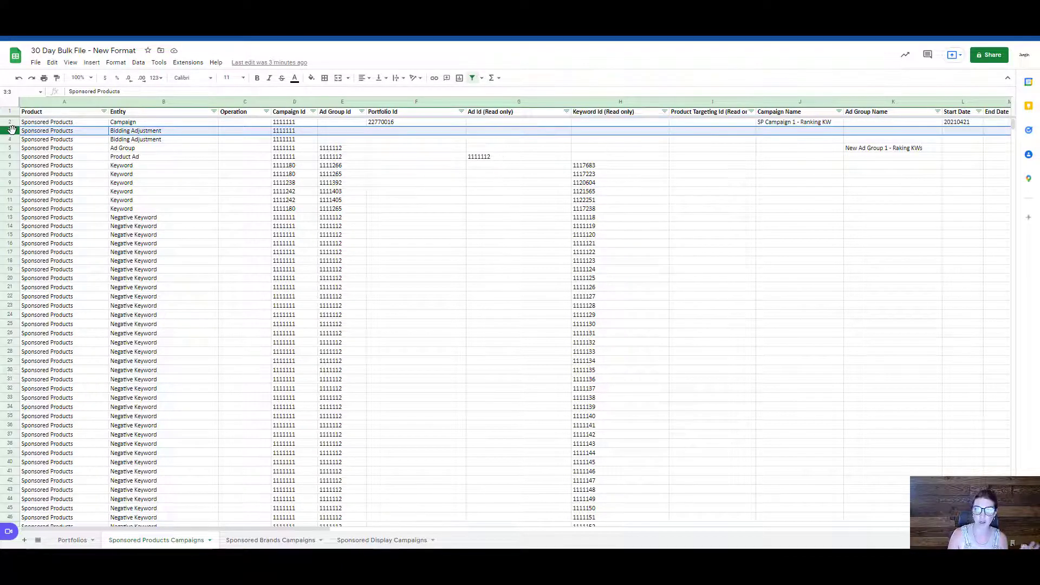
scroll(194, 261, down, 10)
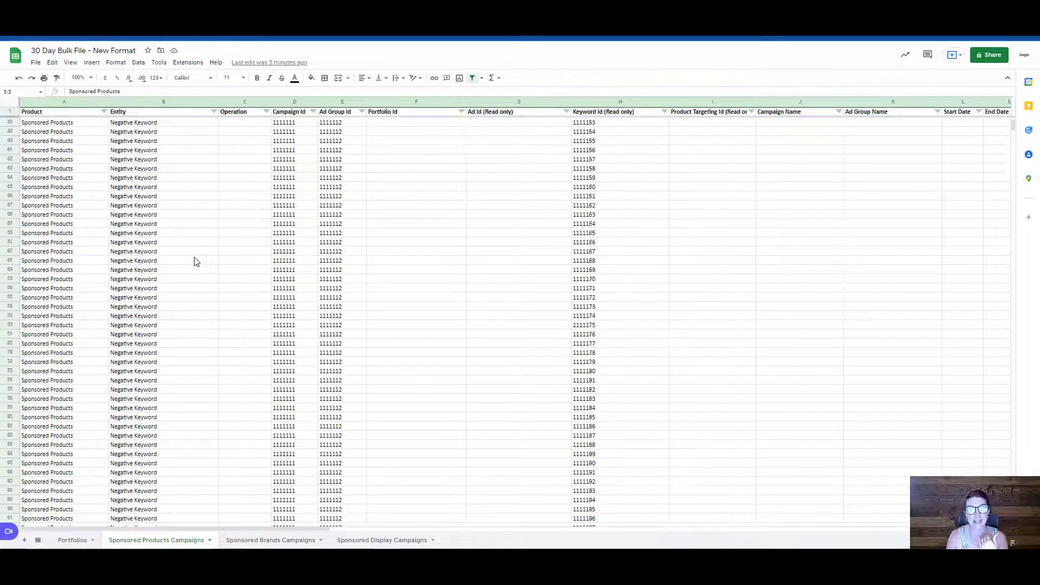
scroll(196, 262, down, 10)
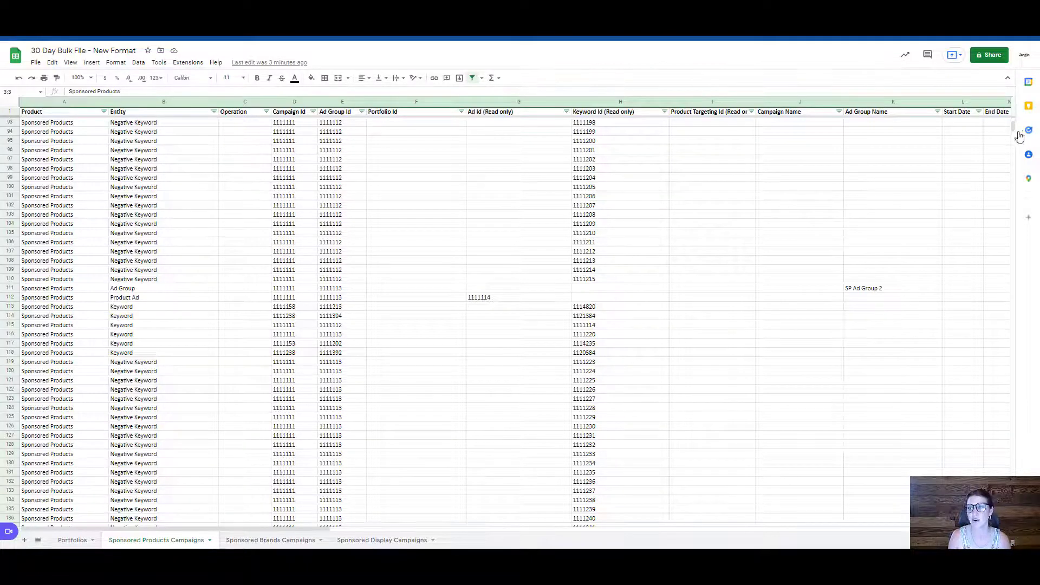
drag(1016, 129, 1016, 118)
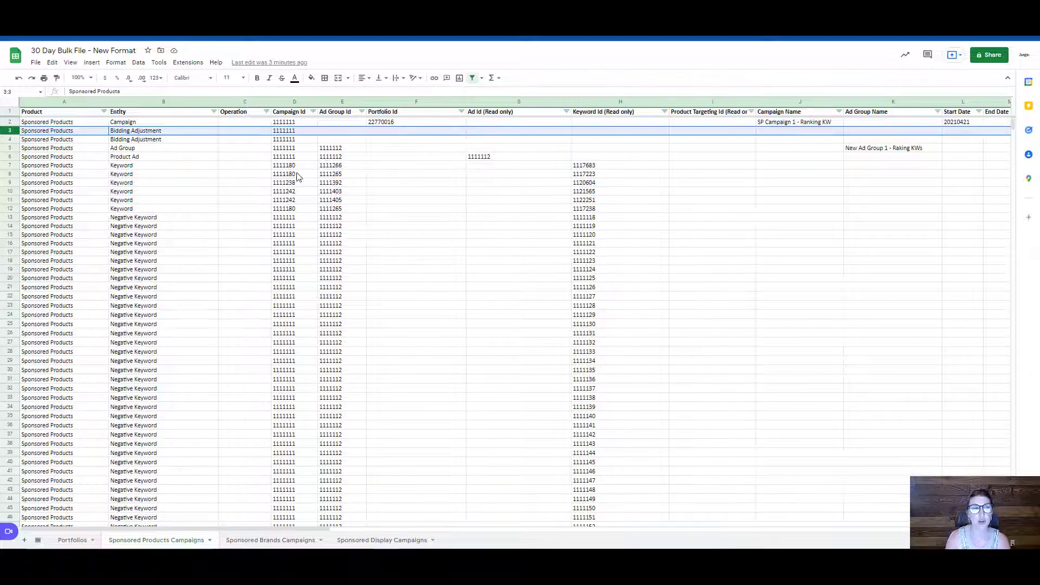
- Examine the keyword in row 12, the entity types in B2:B13, and the Campaign Id and Ad Group Id columns
click(9, 209)
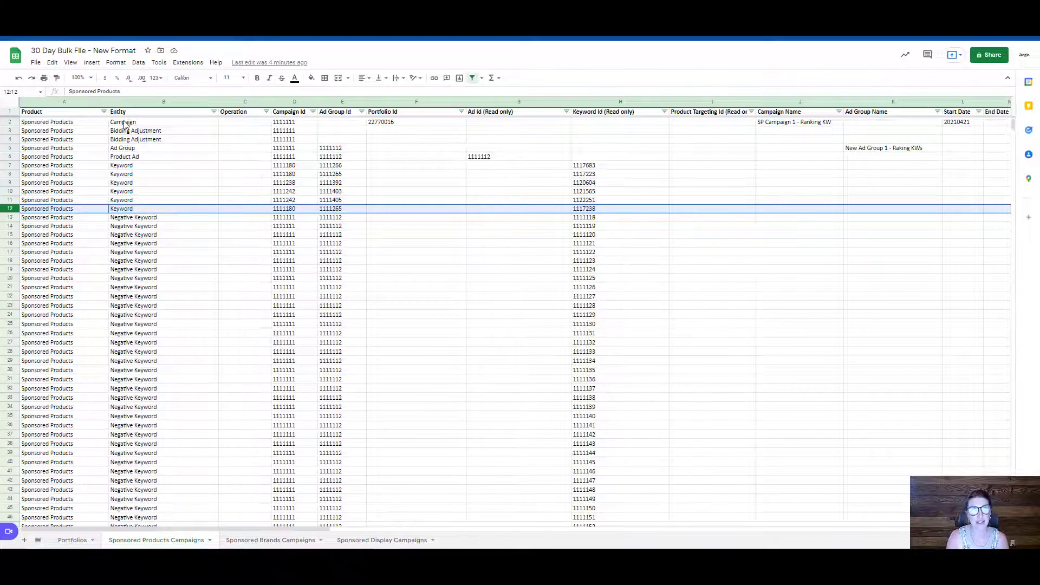
drag(125, 121, 206, 217)
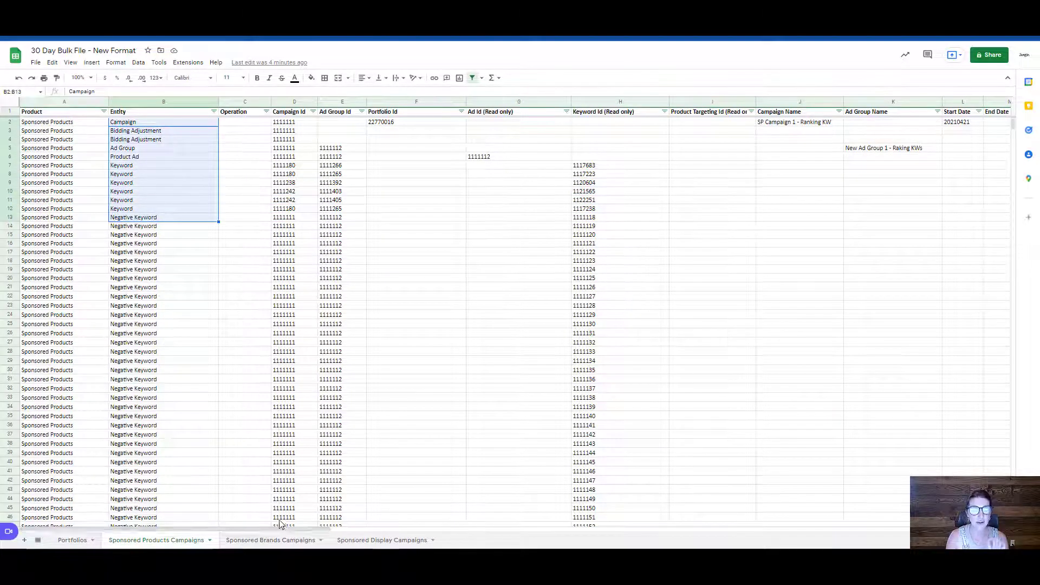
click(287, 102)
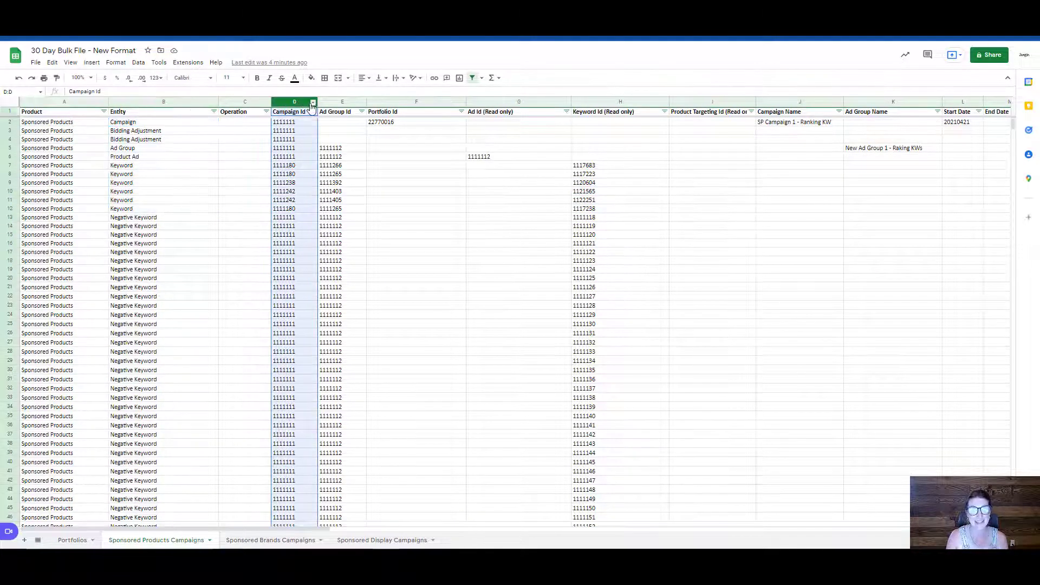
click(329, 102)
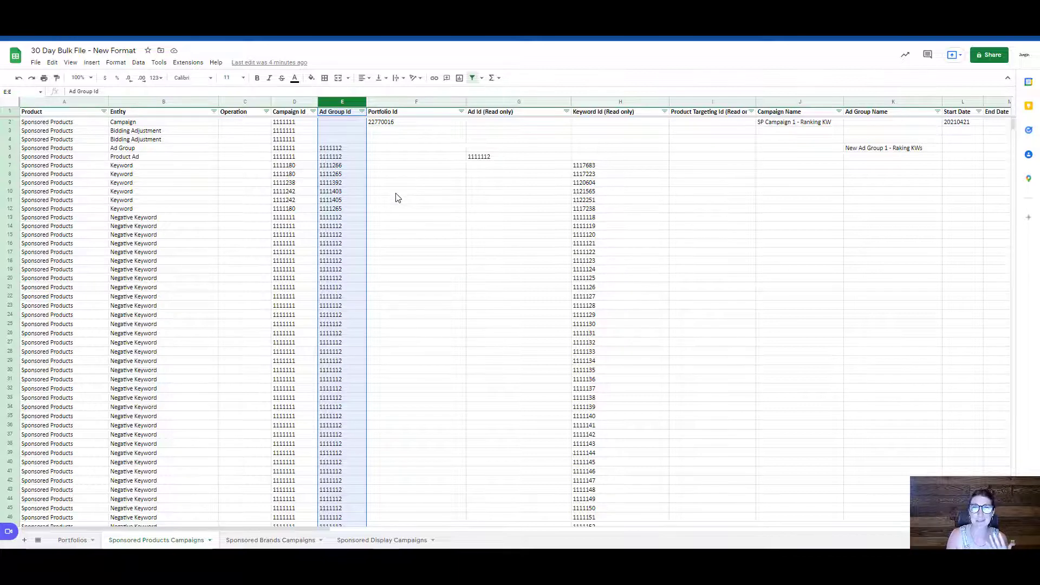
click(285, 99)
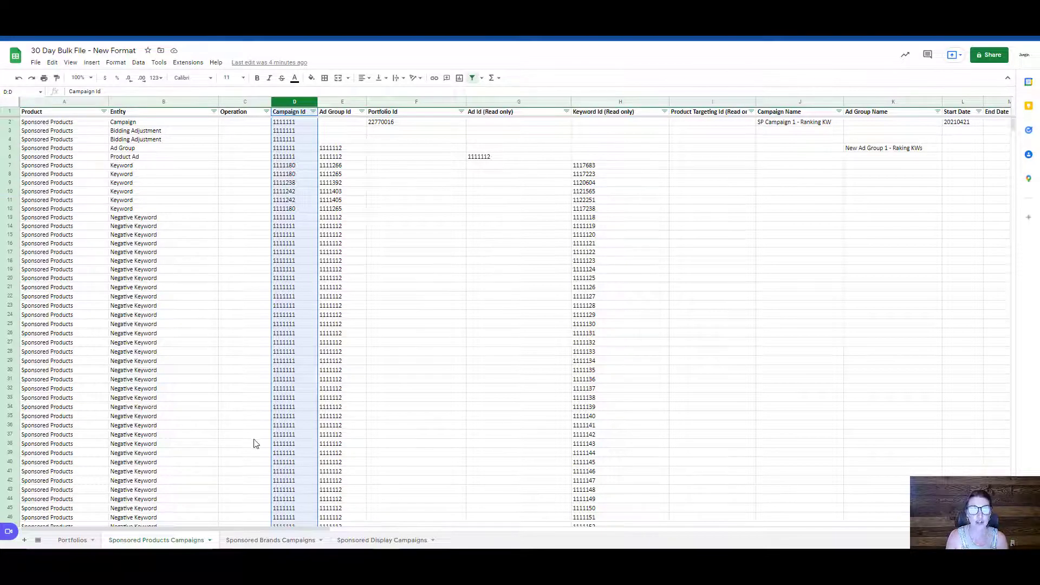
- Examine the informational Campaign Name and Ad Group Name columns, including their entries for the keyword in row 12
drag(264, 527, 786, 528)
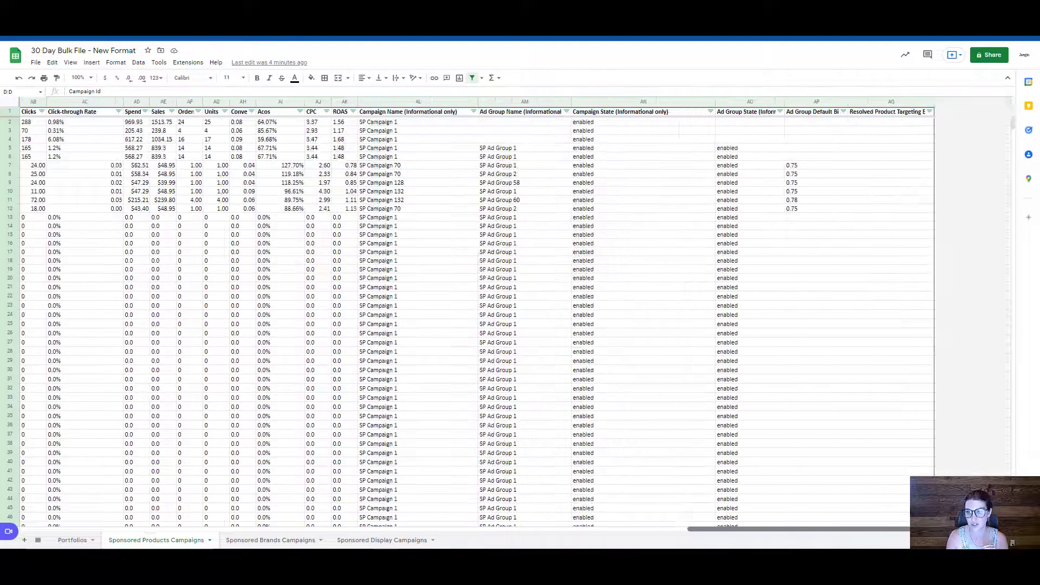
click(413, 102)
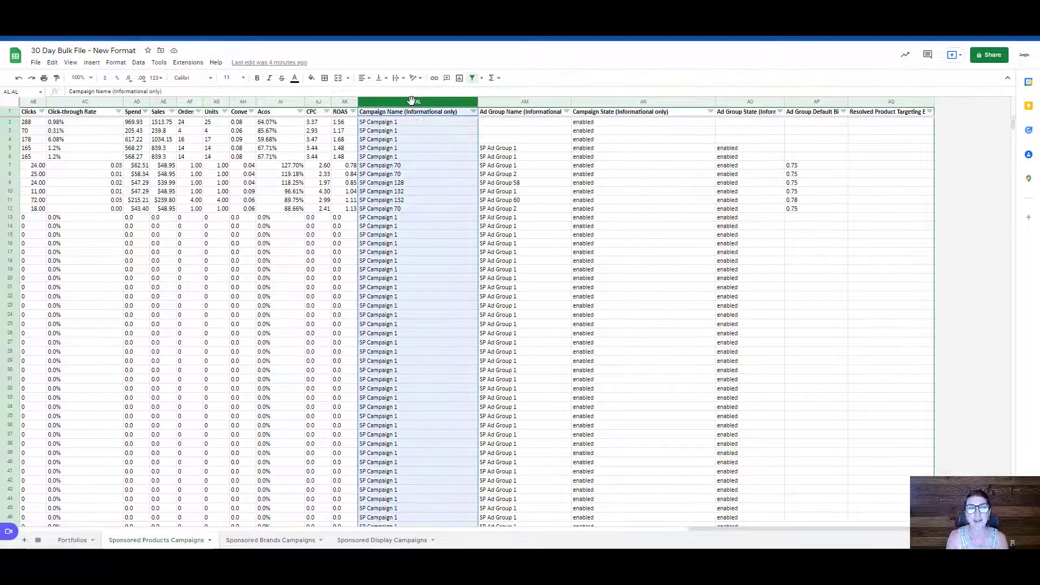
click(511, 100)
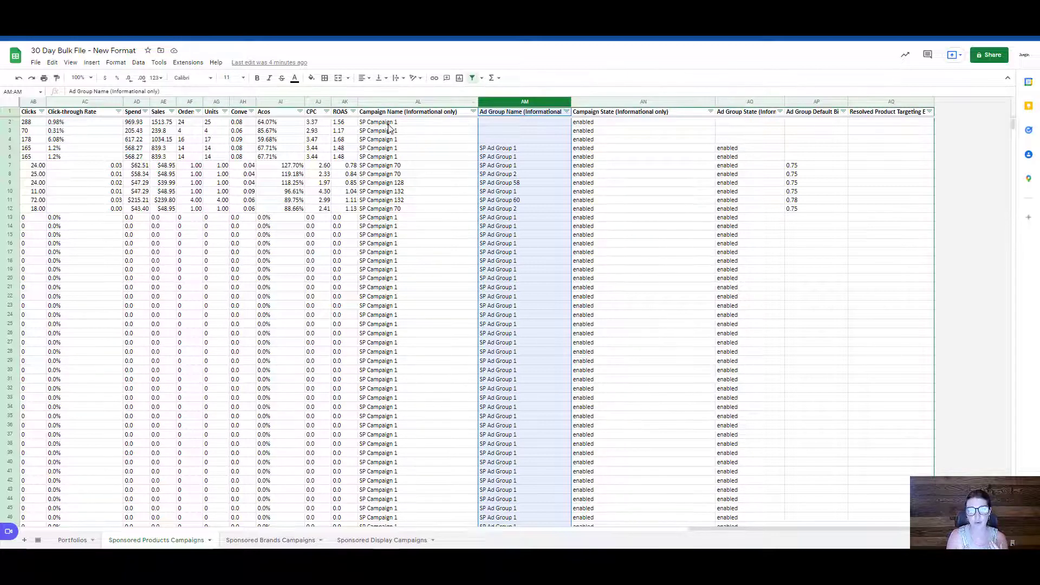
drag(389, 124, 394, 399)
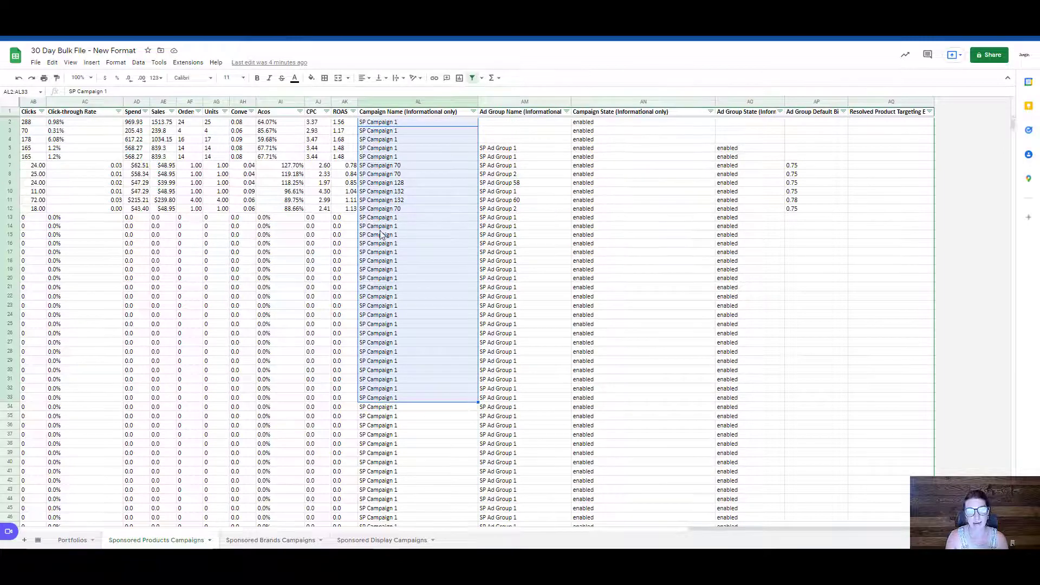
click(380, 213)
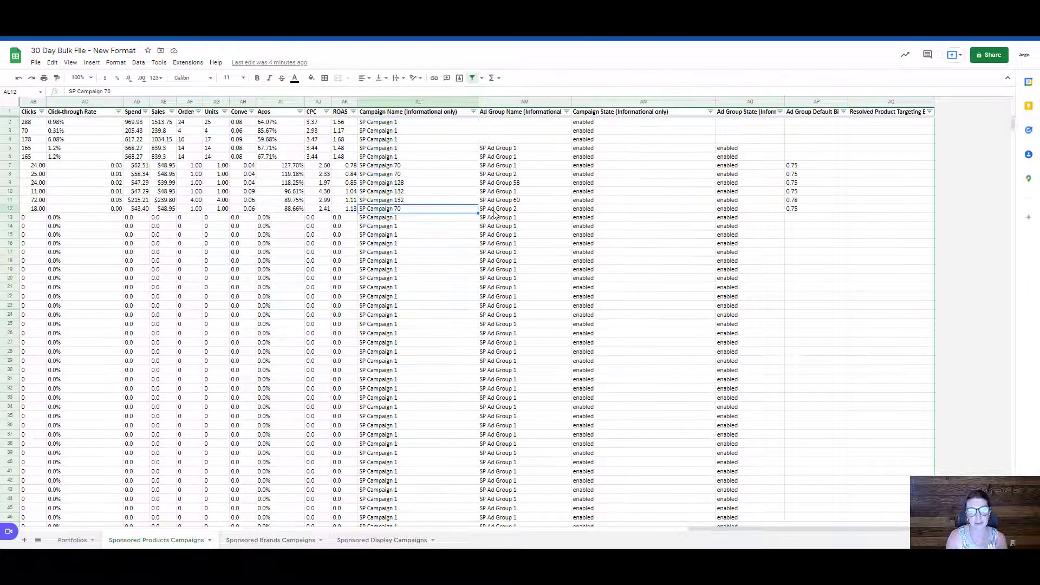
click(496, 212)
- Insert a row below the keyword in row 12 and paste a copy of row 12 into it
drag(734, 535, 66, 534)
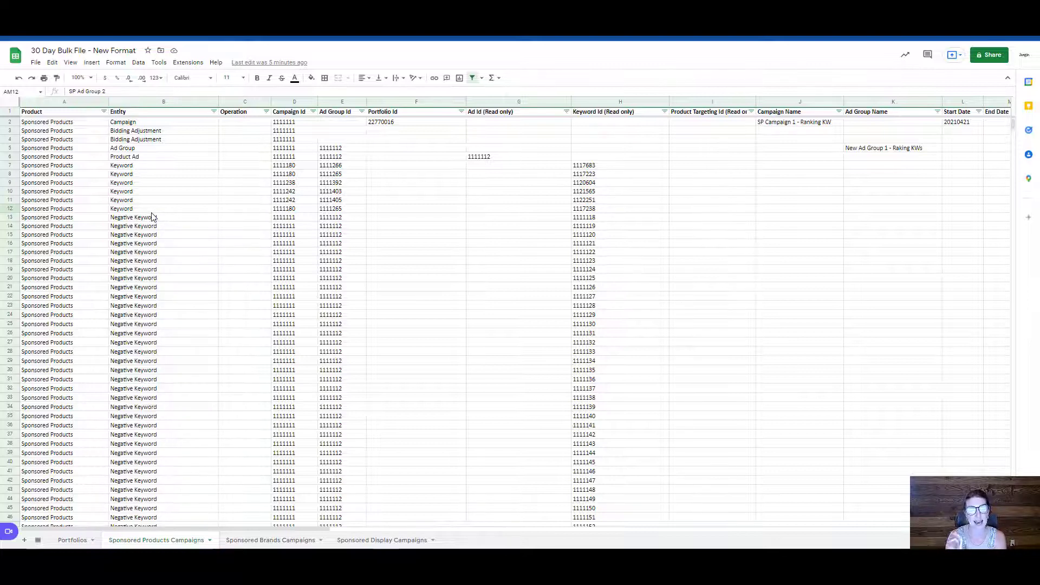
click(7, 208)
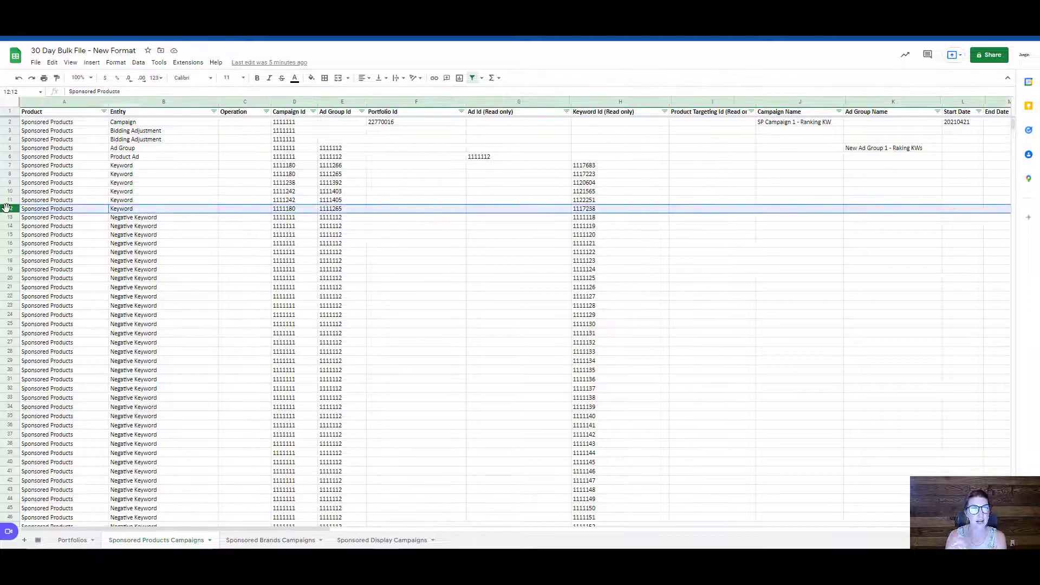
right_click(6, 209)
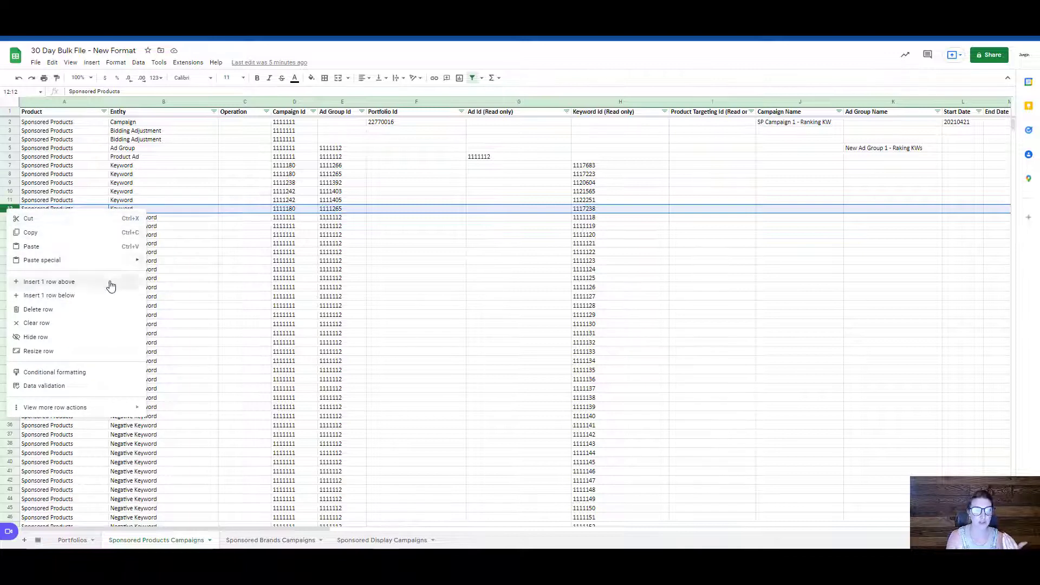
click(49, 295)
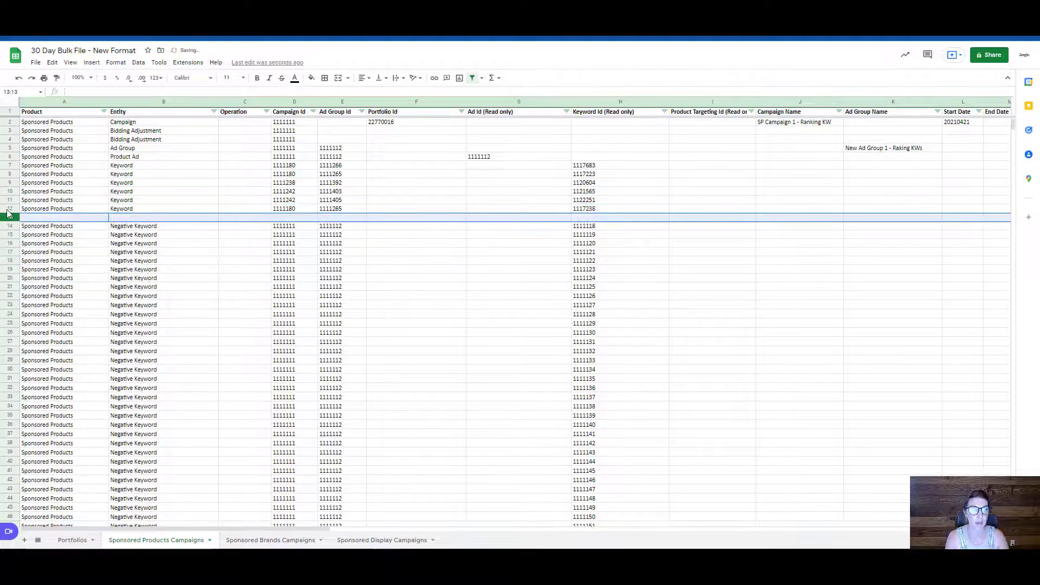
key(ctrl+c)
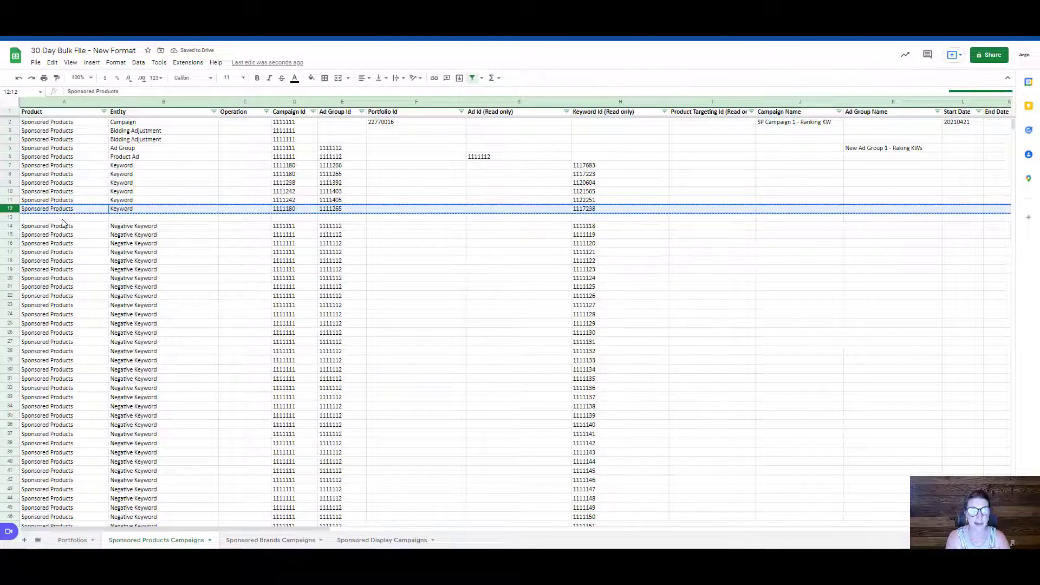
click(10, 217)
key(ctrl+v)
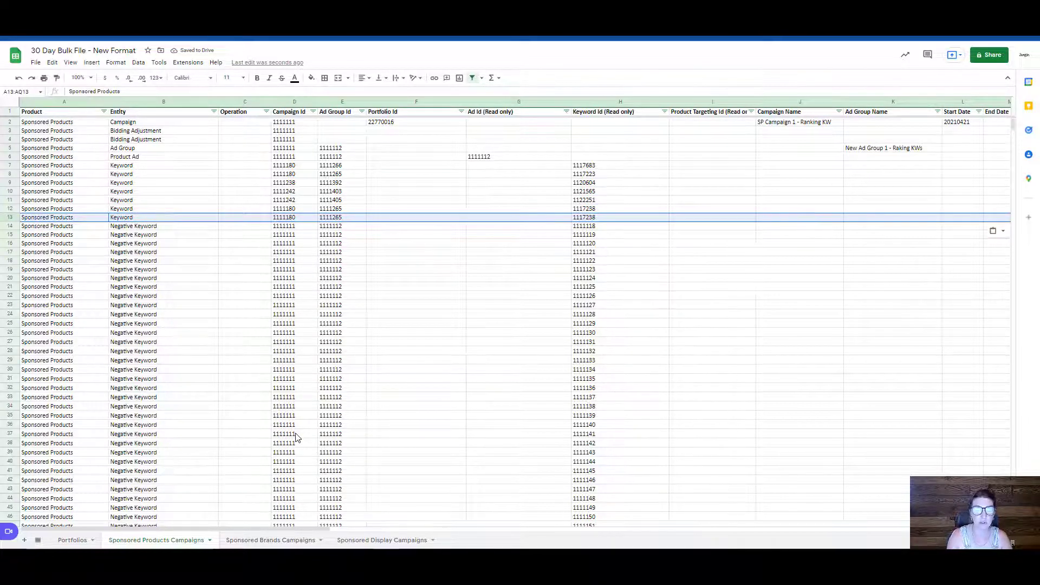
- Set the Keyword Text in the duplicated row 13 to "KW 1 Test"
drag(282, 531, 600, 536)
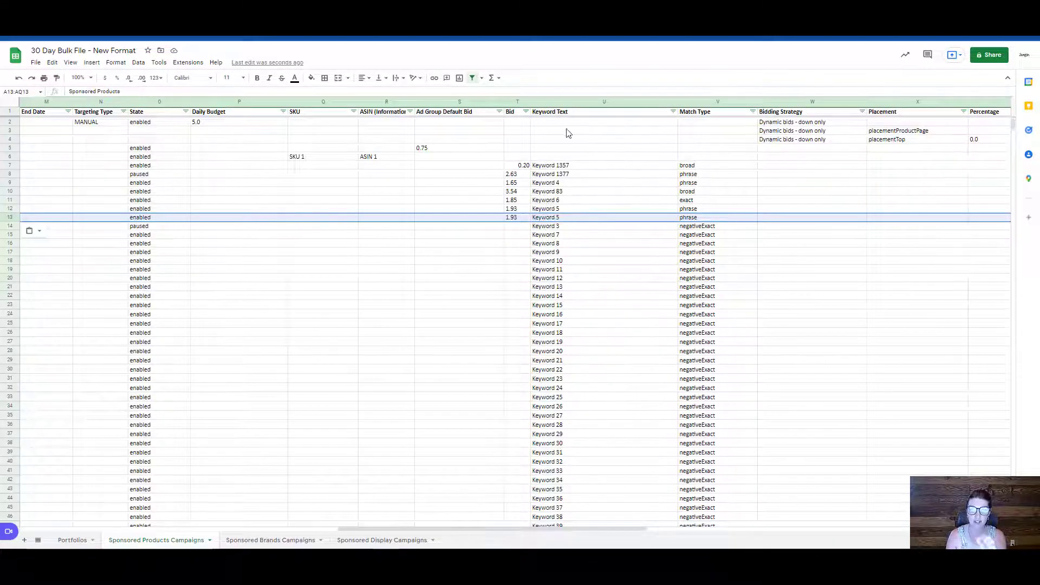
double_click(570, 221)
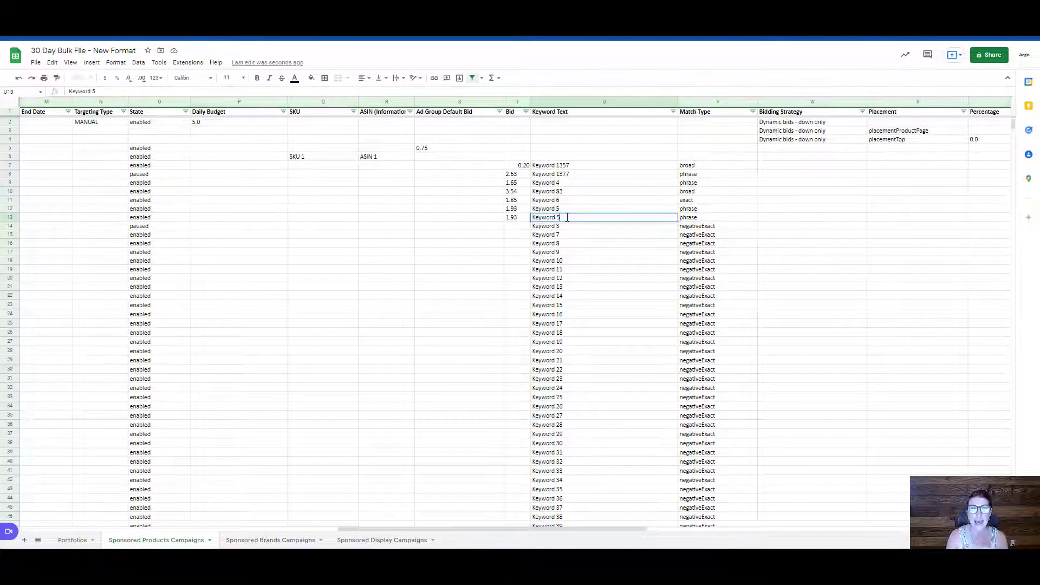
drag(570, 220, 520, 219)
text(KW 1)
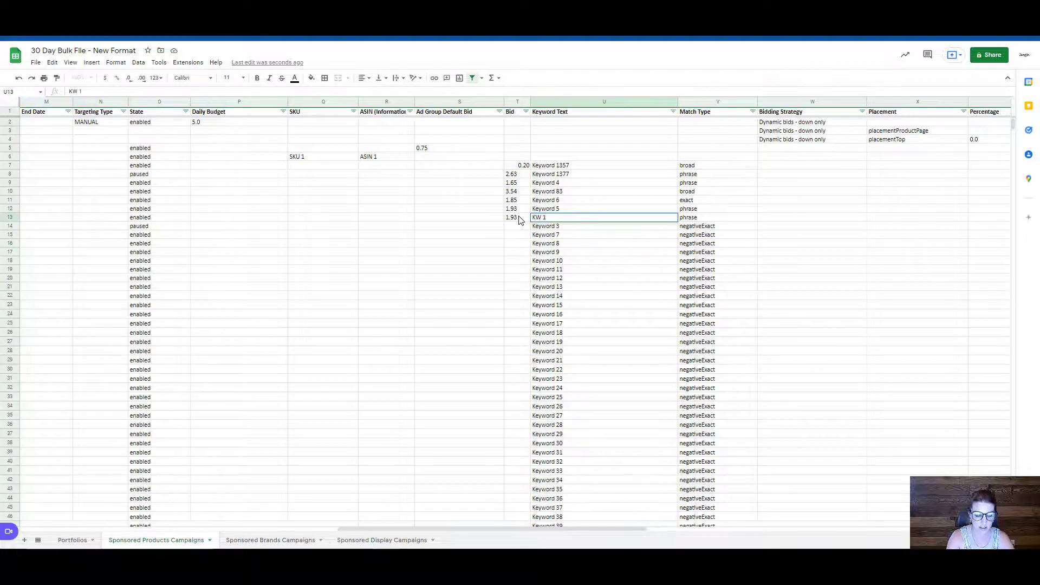
text( Test)
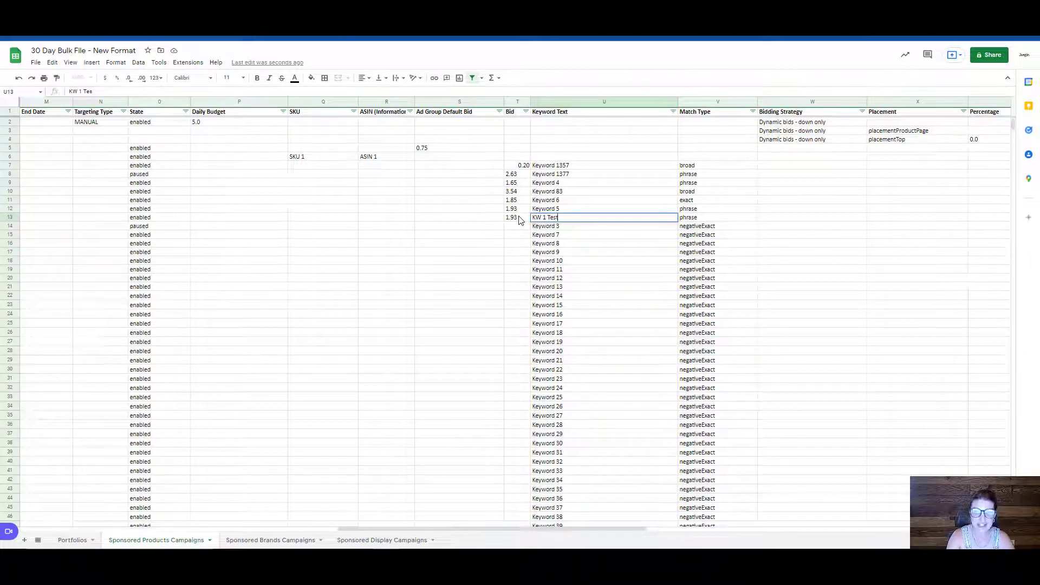
key(Return)
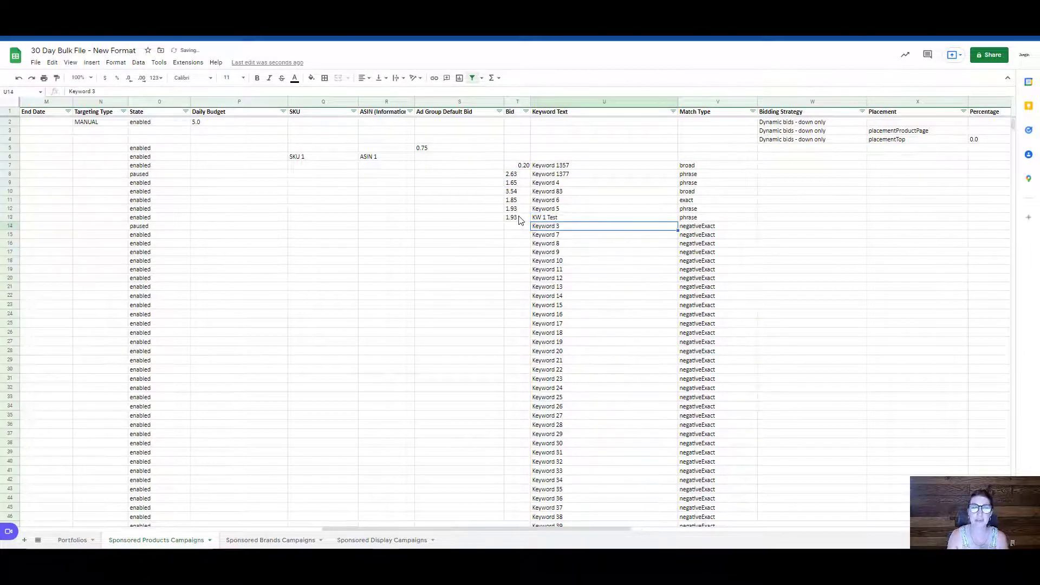
- Set the Bid for the "KW 1 Test" keyword in row 13 to .50
click(550, 219)
click(524, 217)
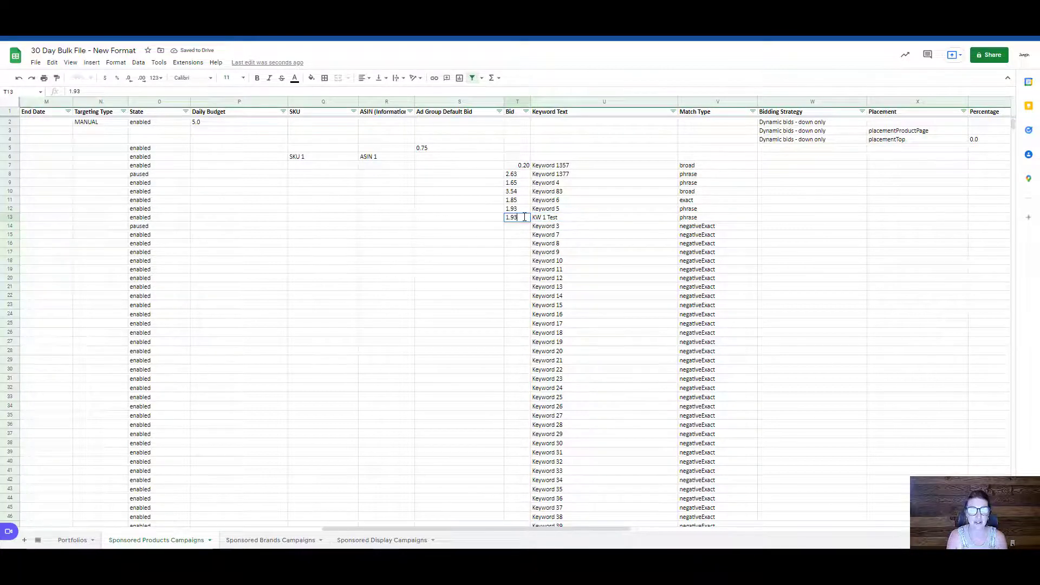
text(.50)
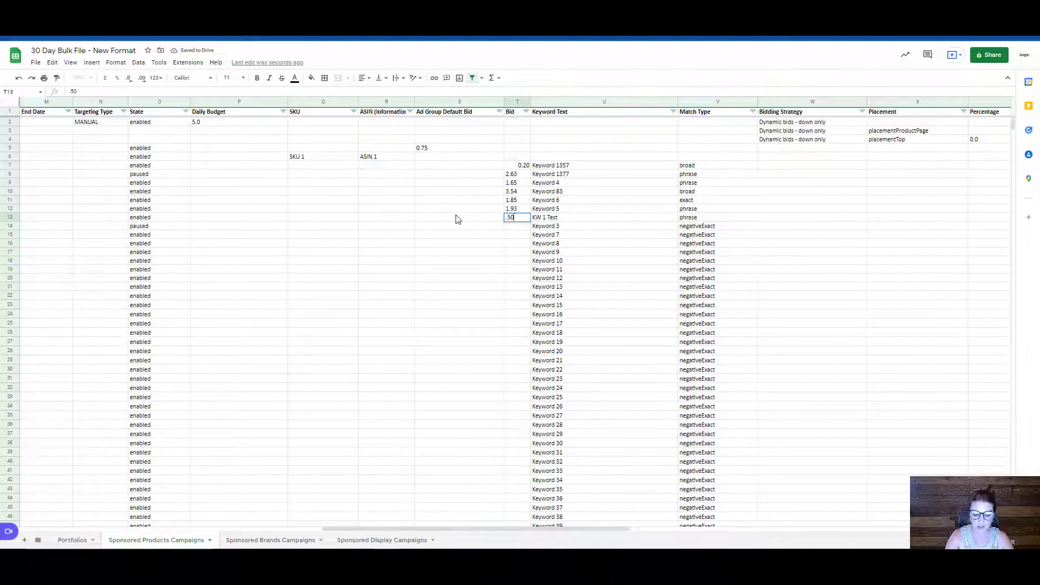
key(Return)
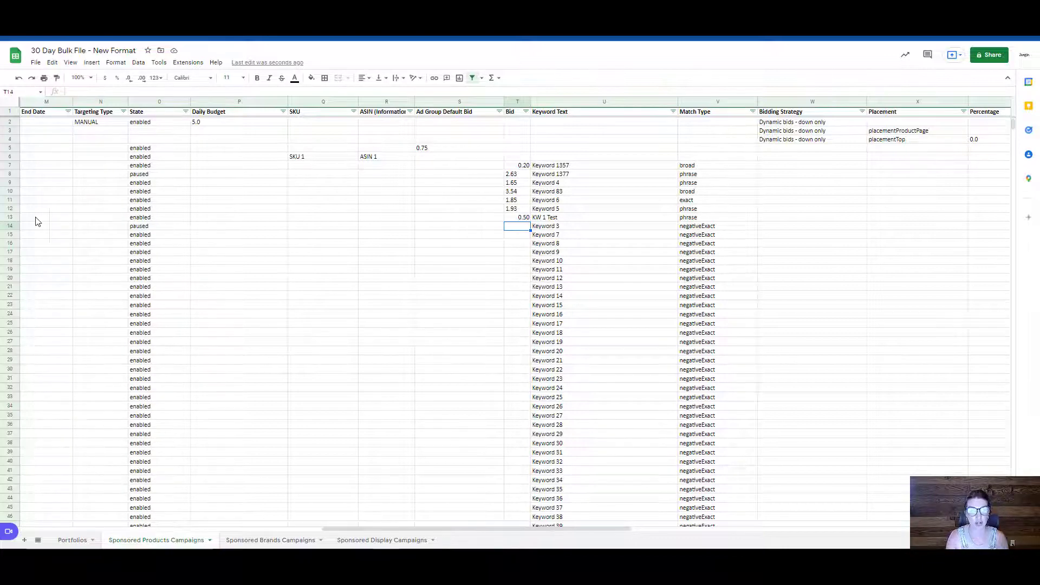
- Enter "create" as the Operation for the new keyword in row 13
click(7, 217)
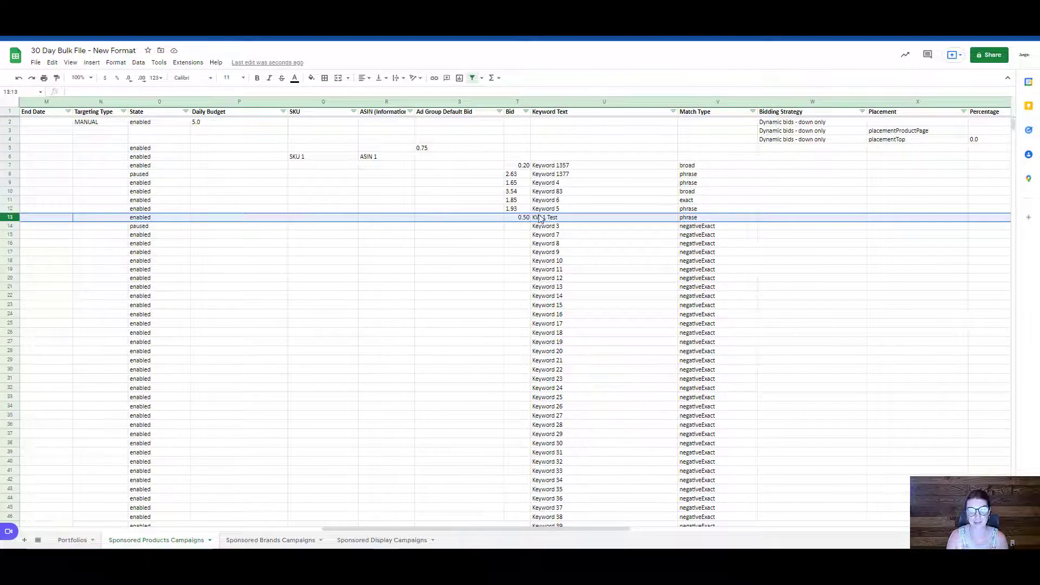
drag(497, 529, 196, 529)
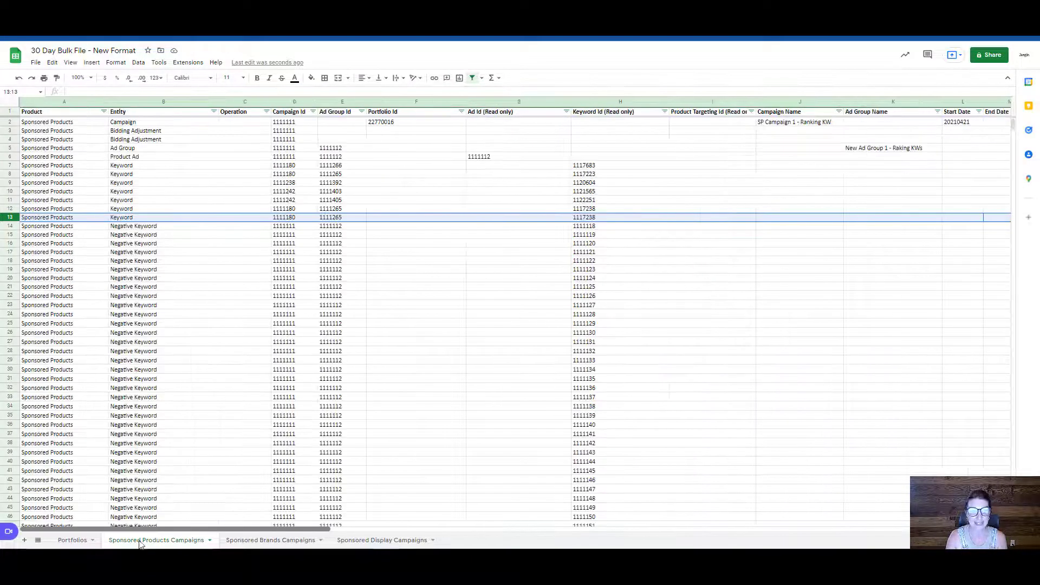
click(256, 219)
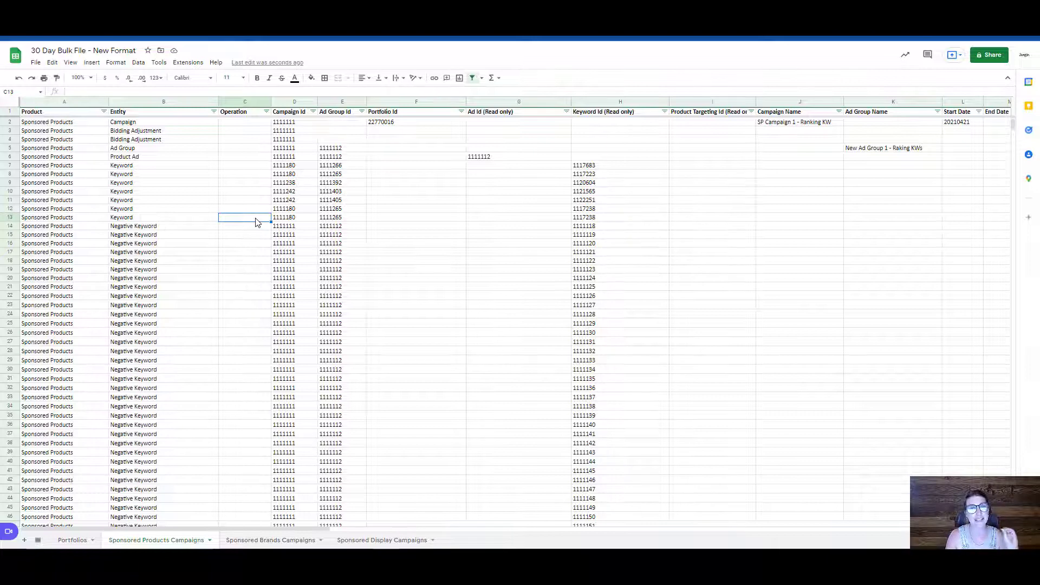
click(10, 217)
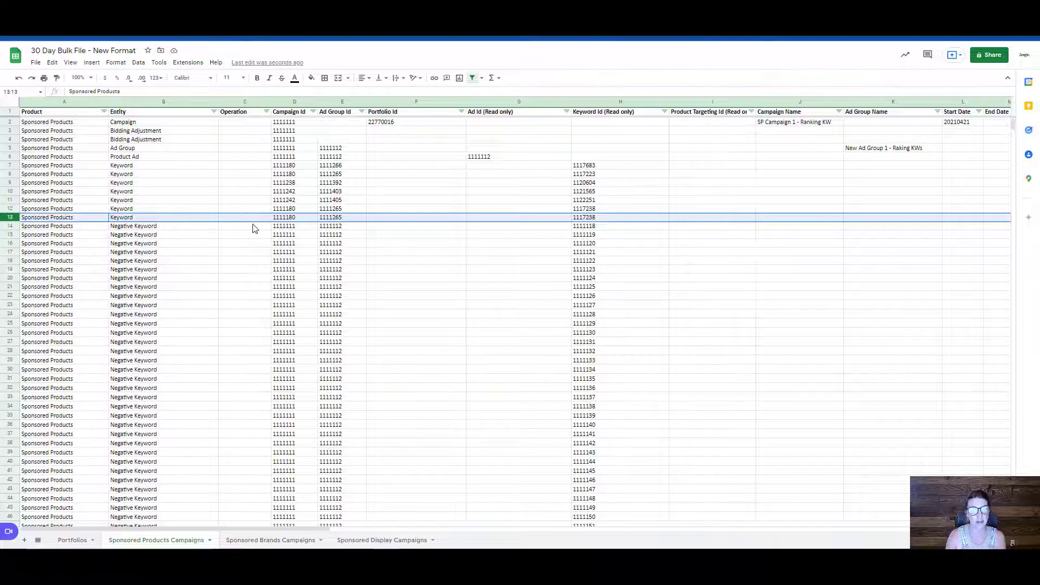
drag(294, 529, 599, 504)
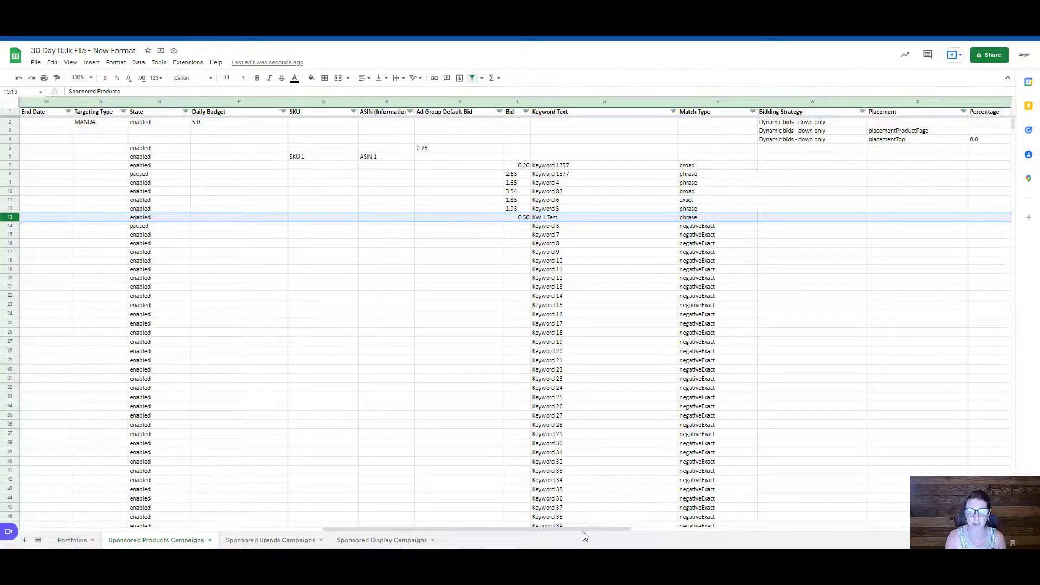
drag(583, 529, 284, 529)
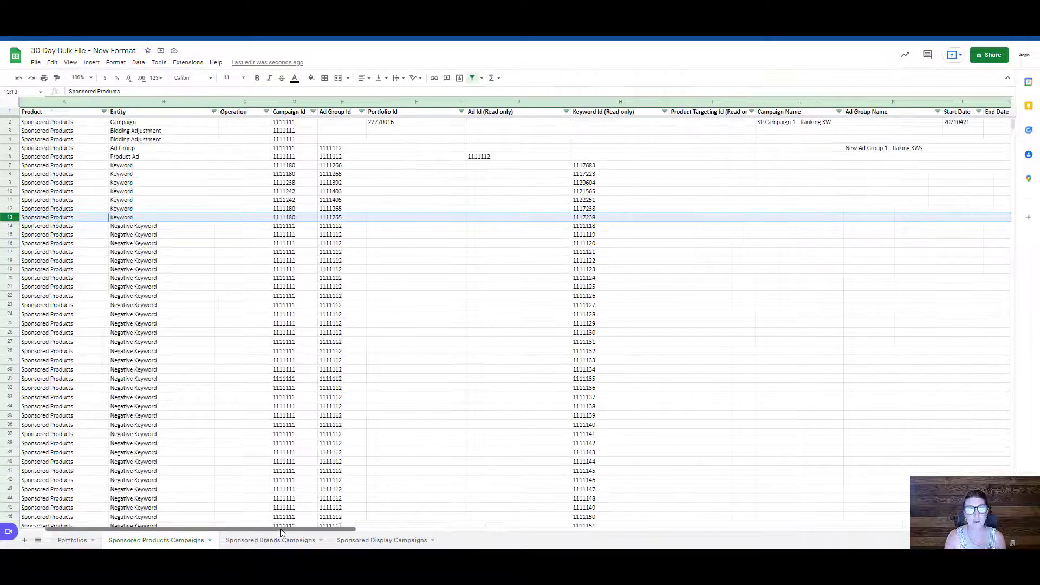
double_click(252, 219)
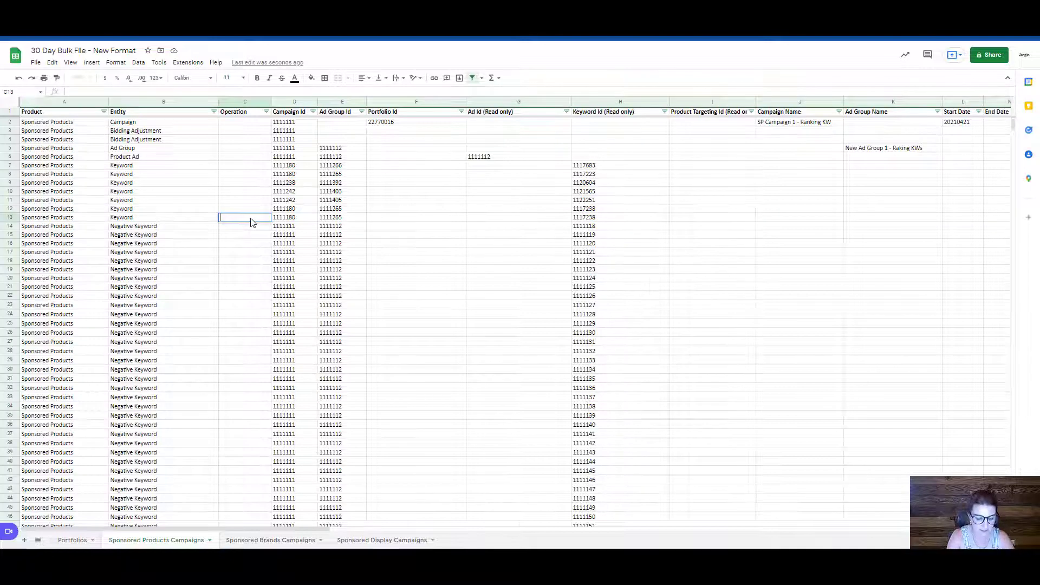
text(create)
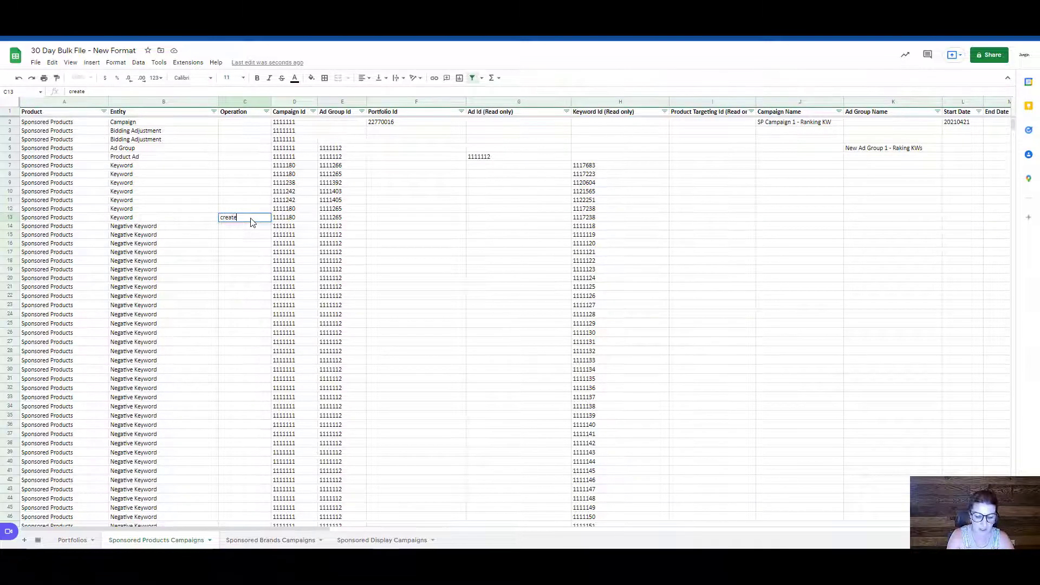
key(Return)
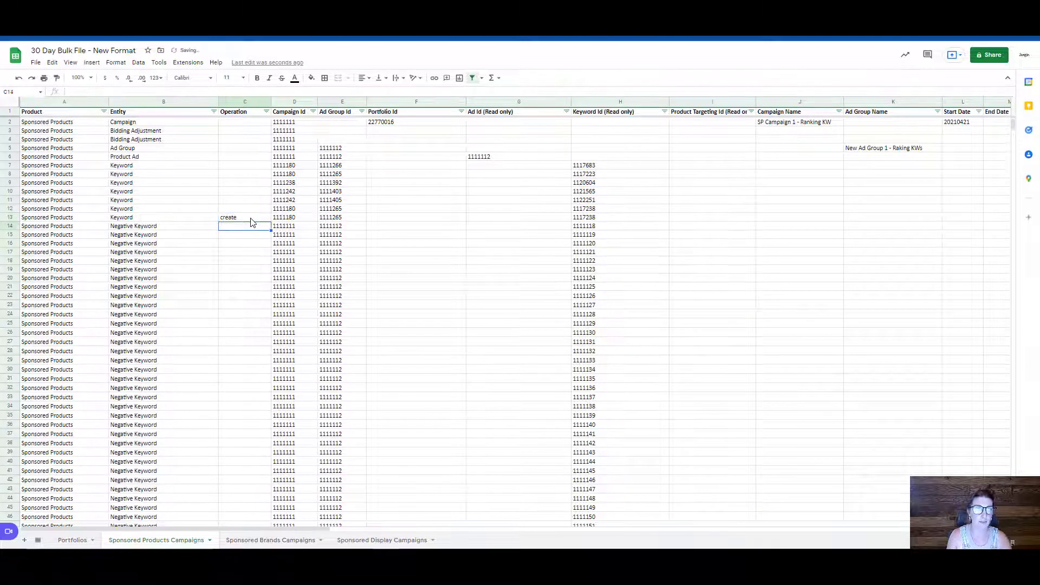
- Examine the ID columns from Ad Group Id to Keyword Id and compare the IDs in keyword rows 12 and 13
click(6, 217)
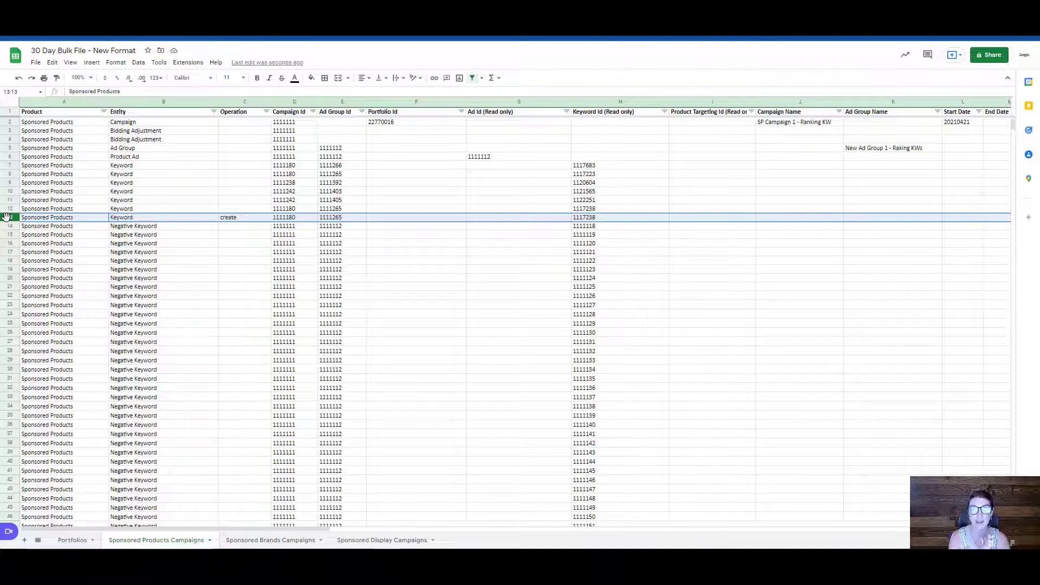
click(337, 99)
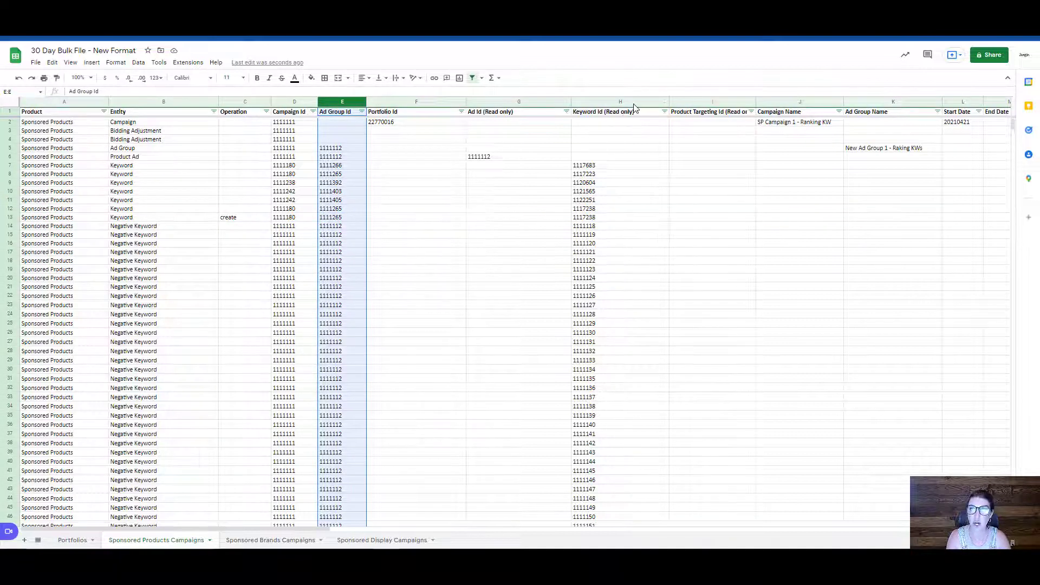
shift+click(633, 102)
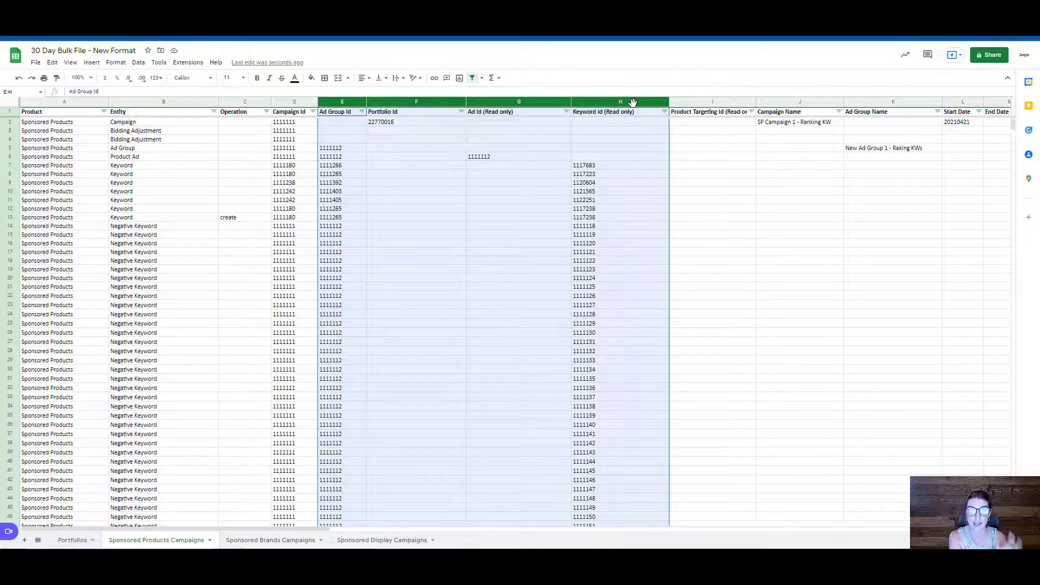
click(11, 216)
shift+click(11, 209)
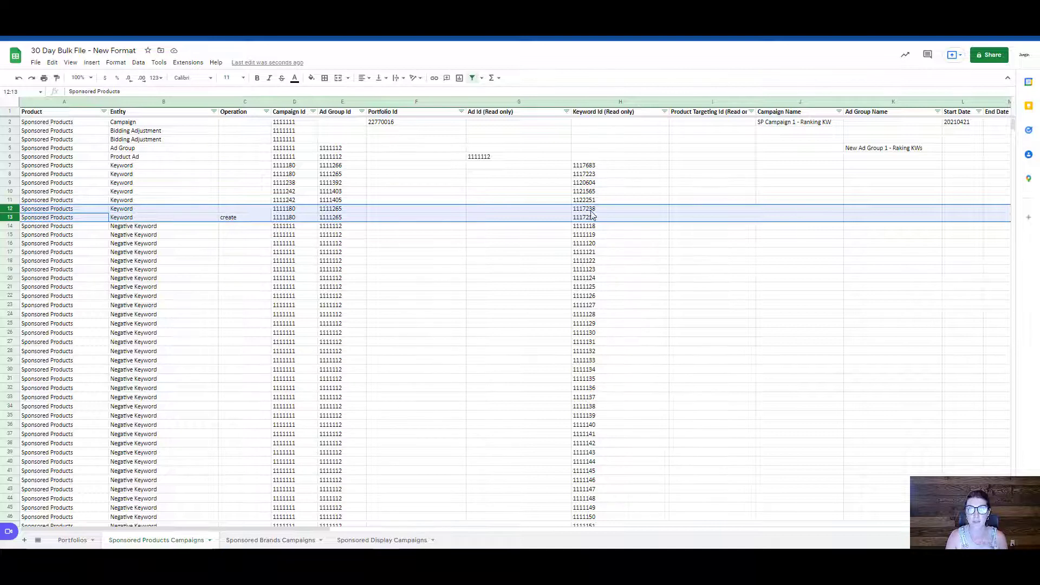
drag(594, 211, 599, 219)
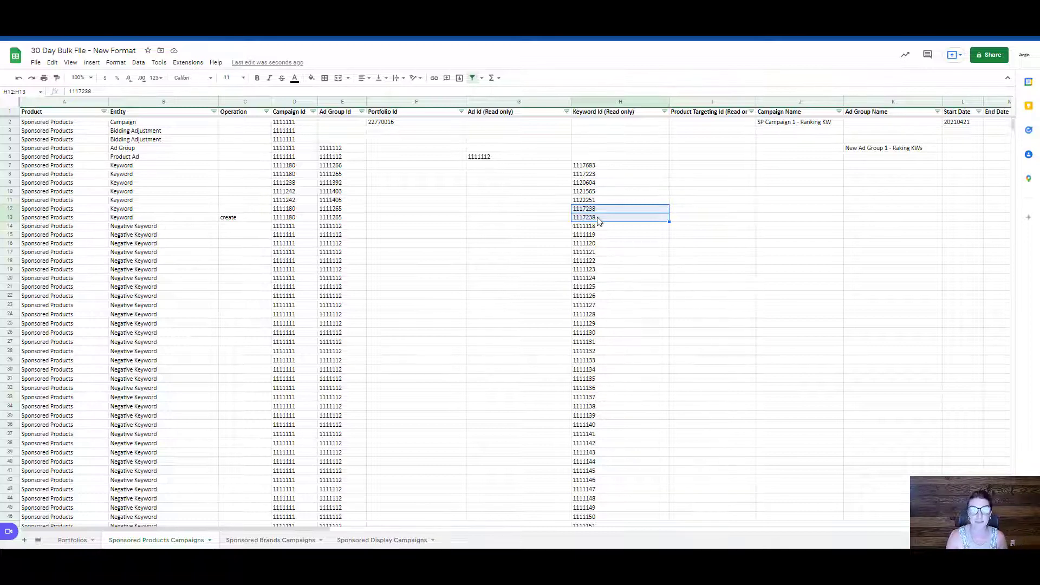
drag(599, 213, 292, 219)
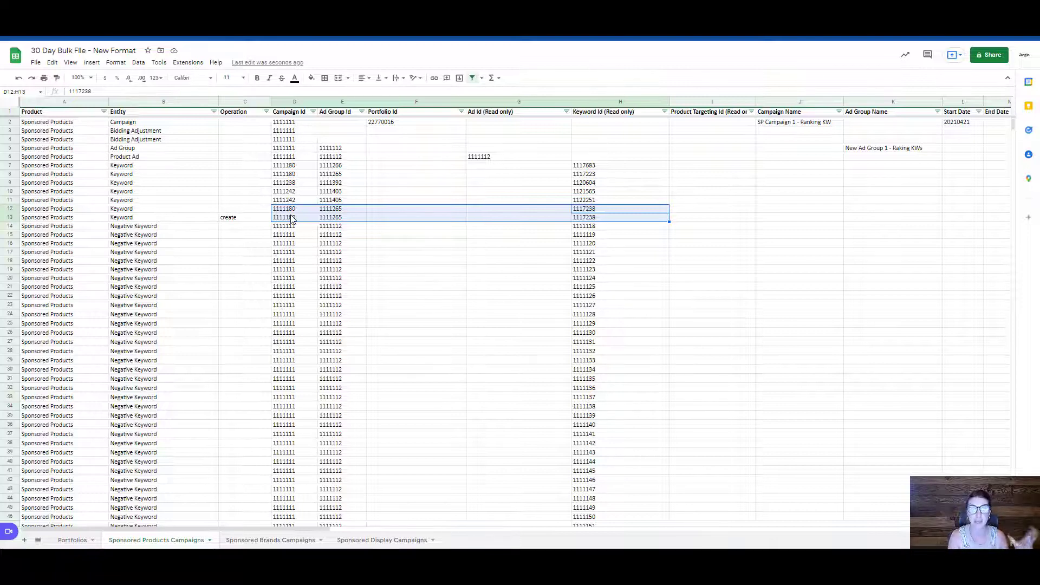
- Clear the read-only Keyword Id from the new keyword in row 13
click(616, 221)
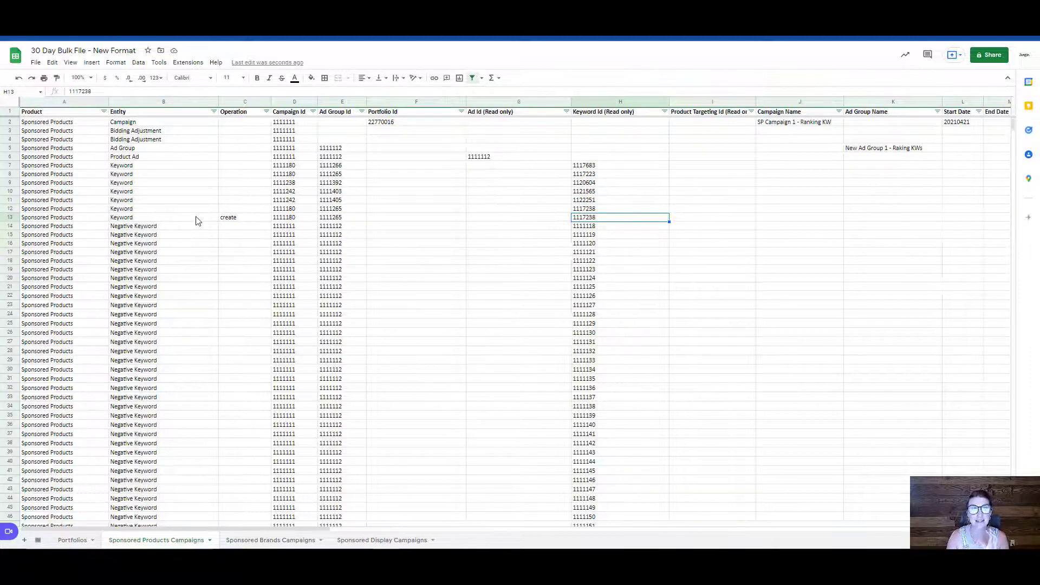
click(11, 218)
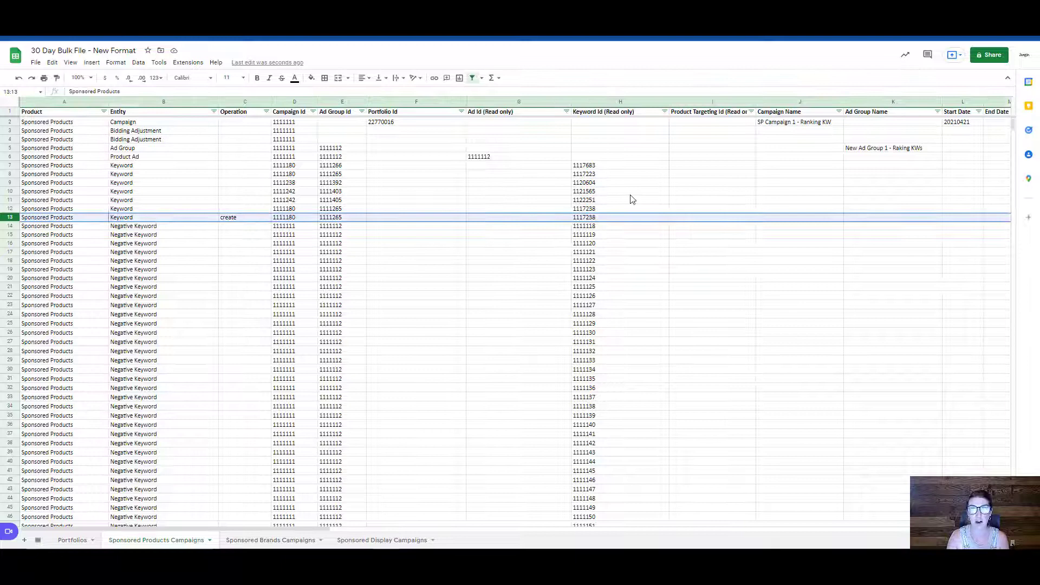
click(616, 220)
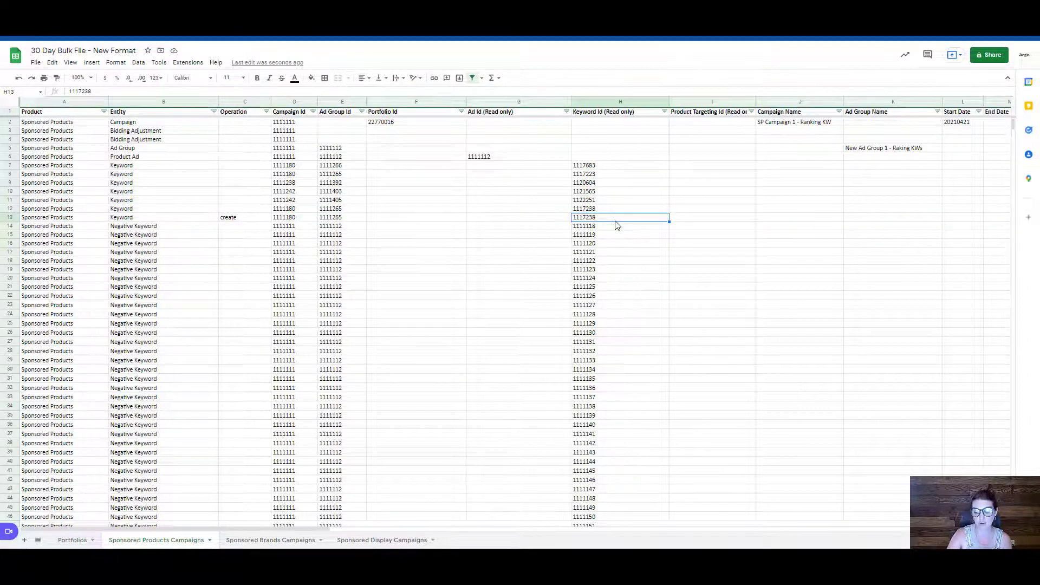
key(Delete)
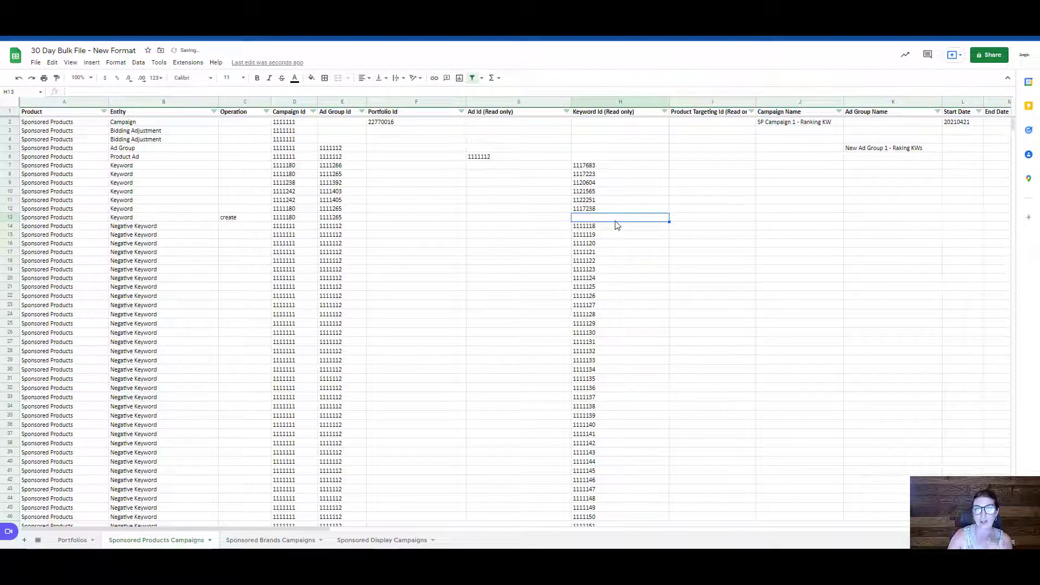
click(10, 217)
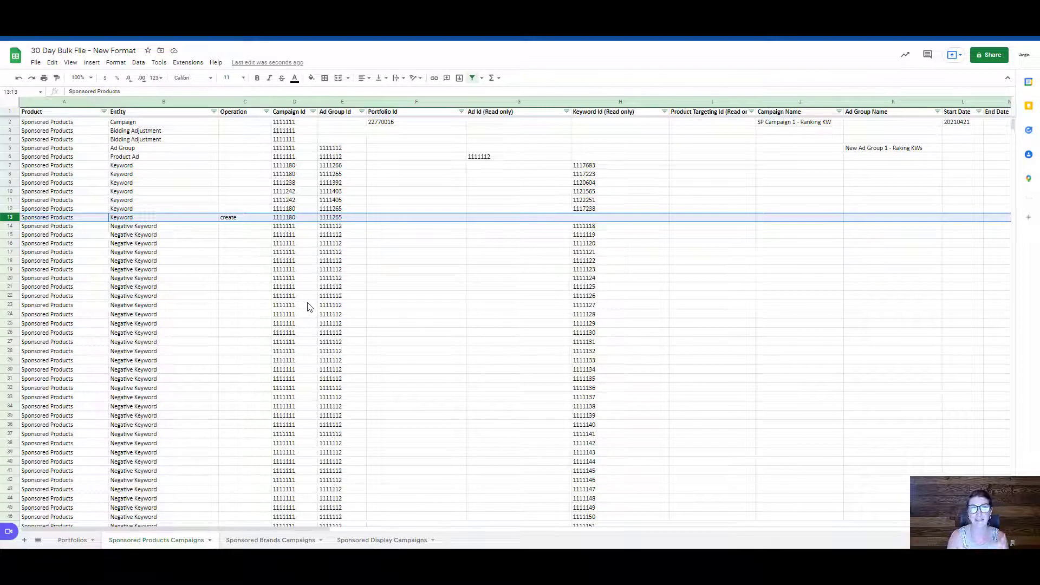
- Insert a row below the Product Ad in row 6 and paste a copy of row 6 into it
click(10, 158)
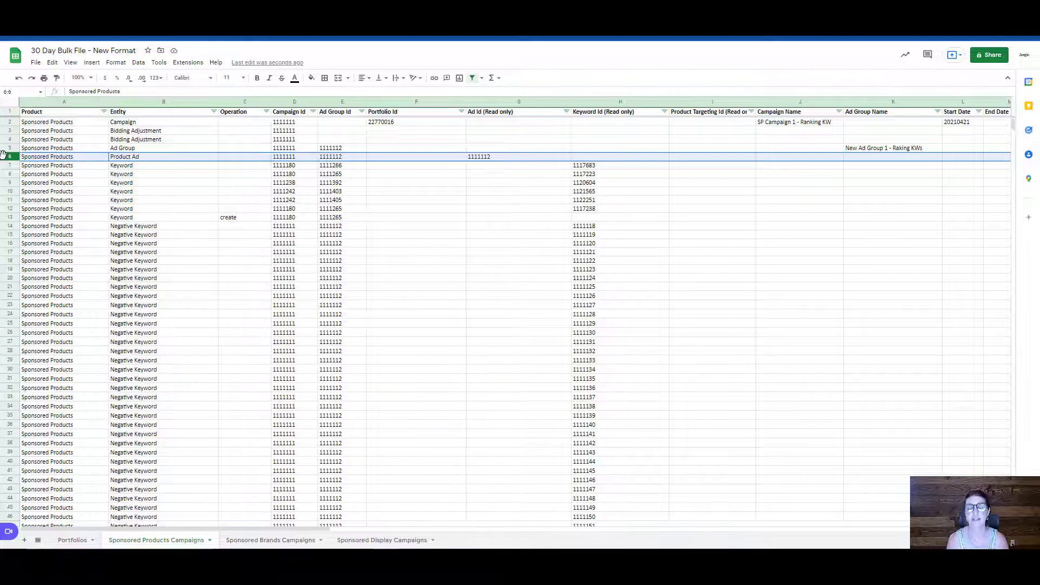
right_click(3, 156)
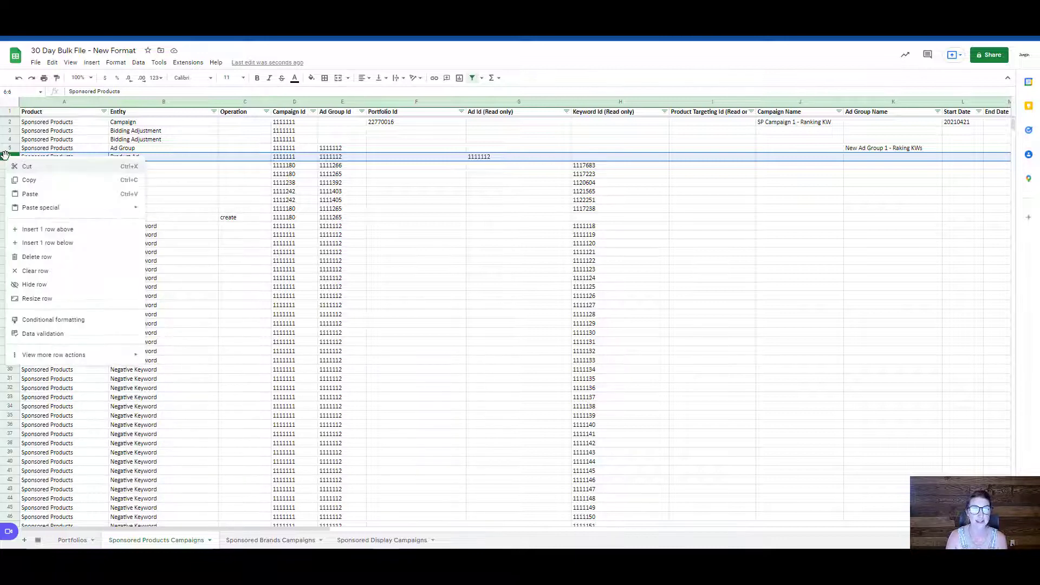
click(48, 243)
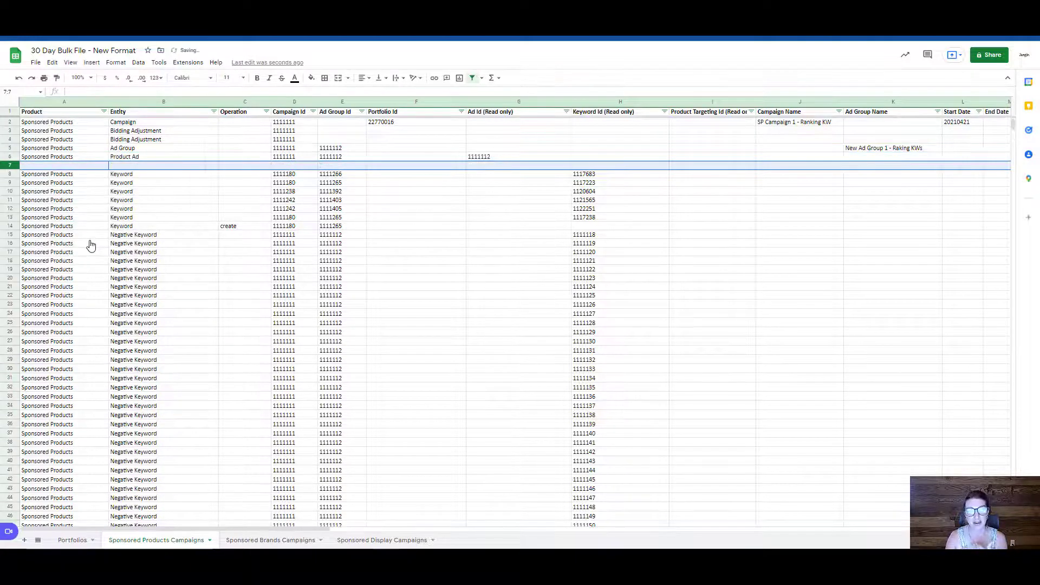
click(8, 157)
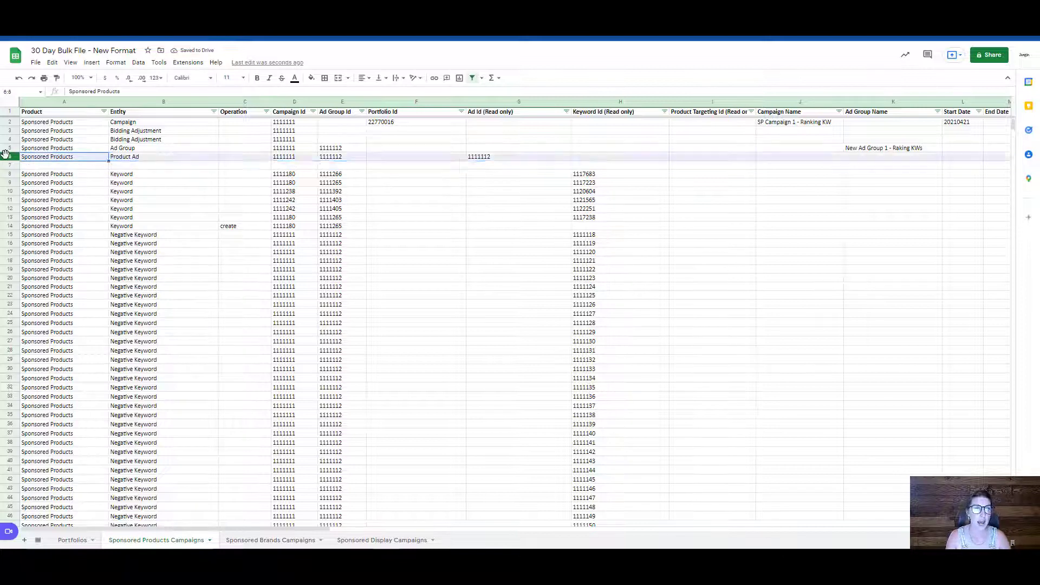
key(ctrl+c)
click(30, 166)
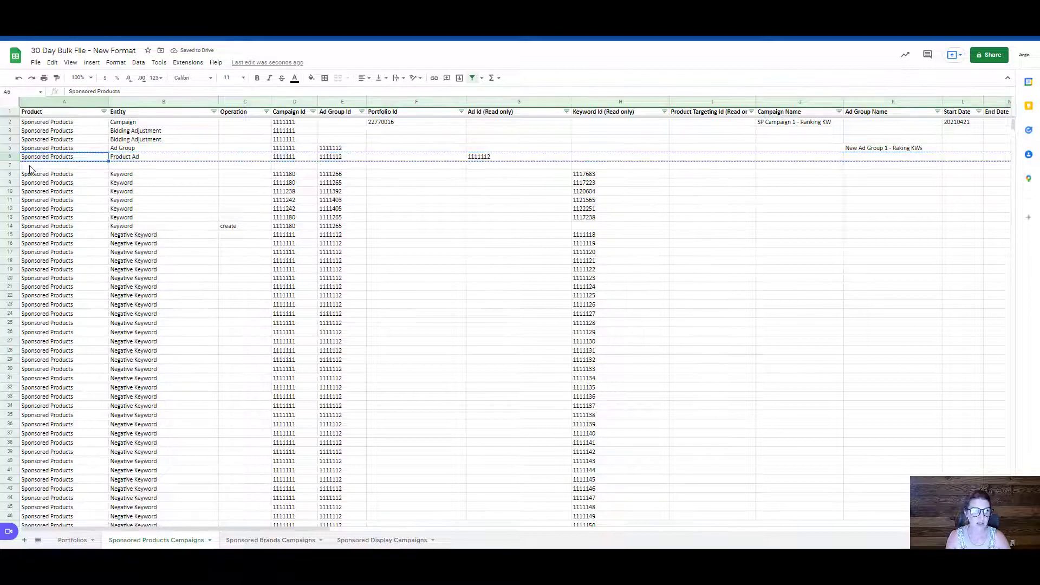
key(ctrl+v)
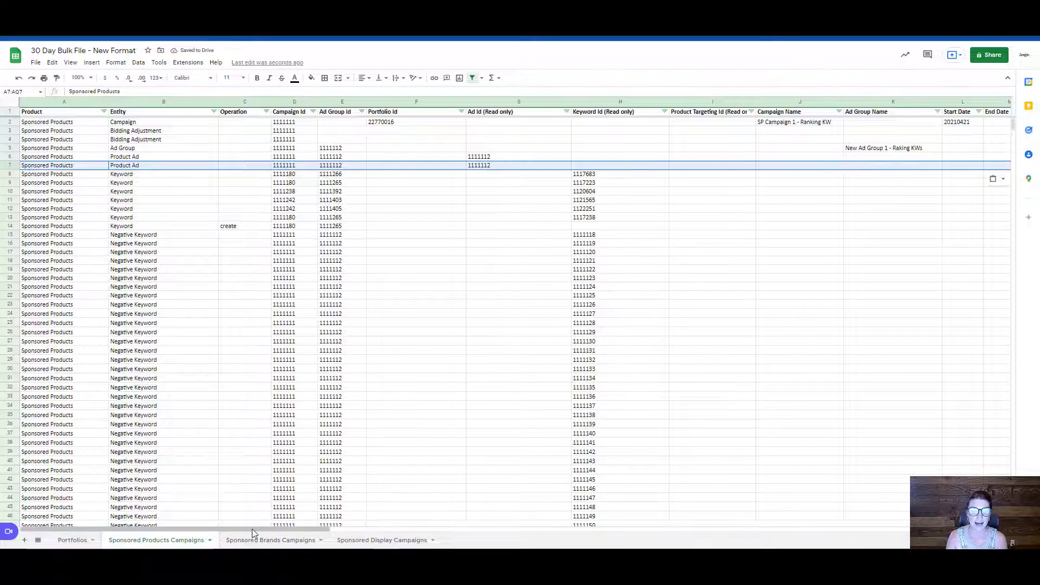
- Change the SKU of the duplicated Product Ad in row 7 to "SKU 2"
drag(268, 529, 513, 532)
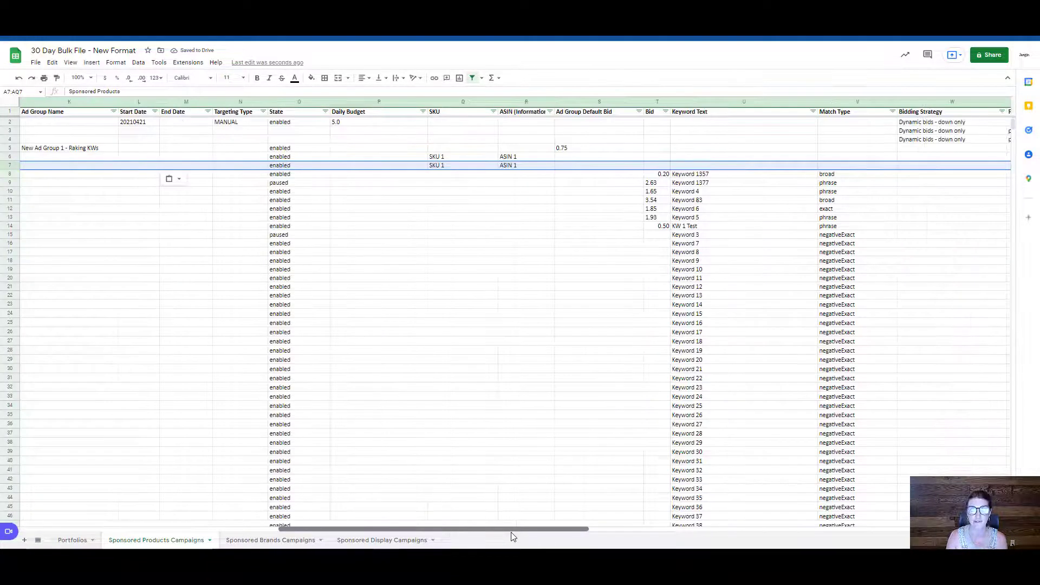
click(469, 167)
key(BackSpace)
text(2)
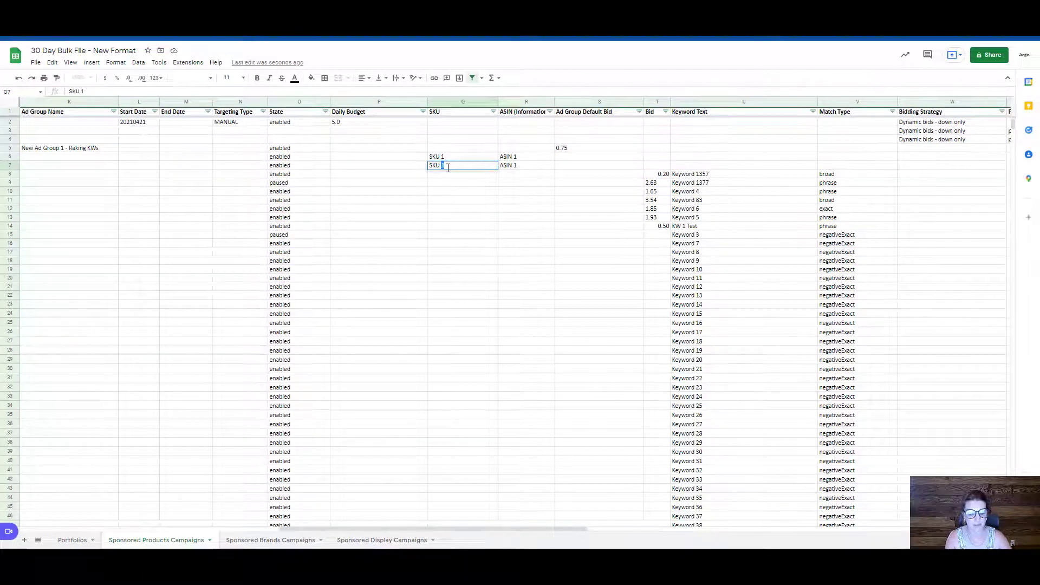
click(466, 228)
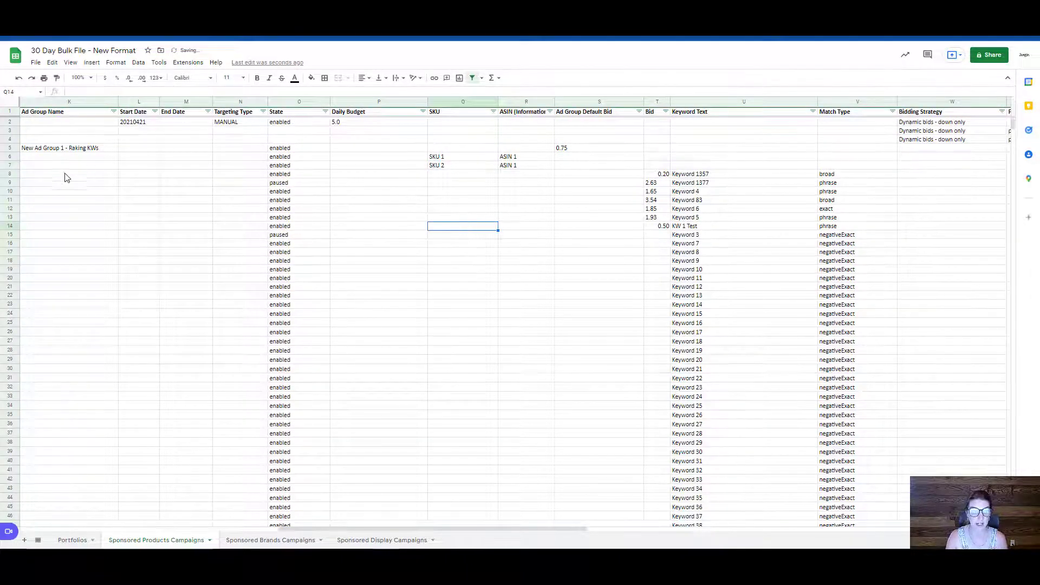
- Set the Operation of the duplicated Product Ad in row 7 to "Create"
click(10, 165)
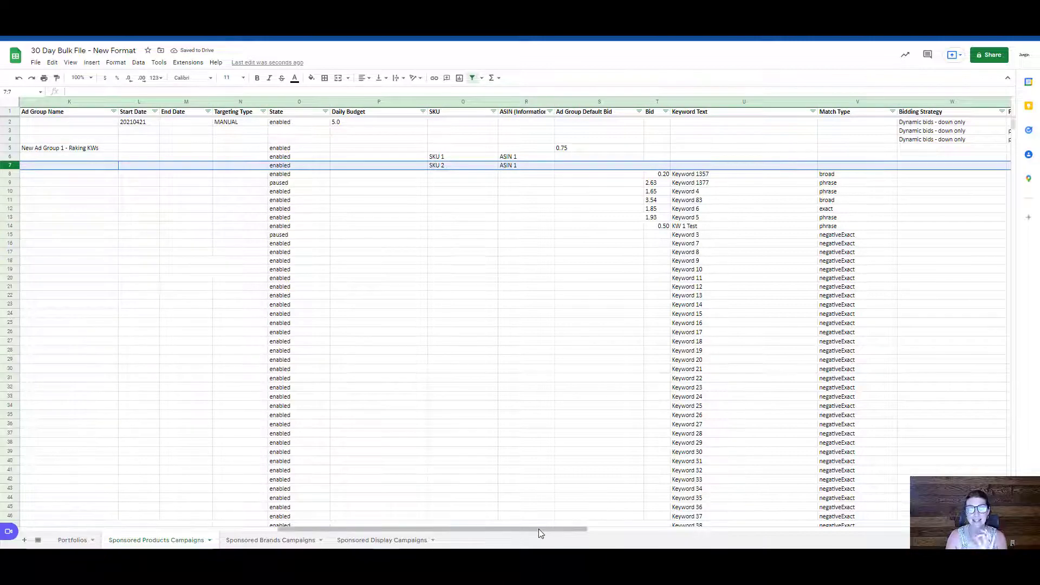
drag(539, 529, 161, 518)
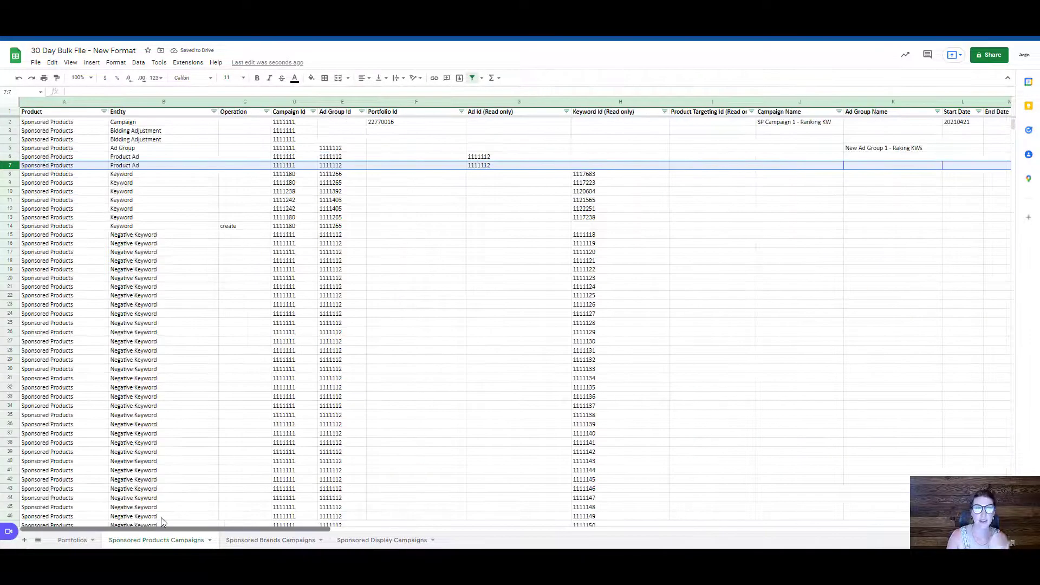
double_click(241, 166)
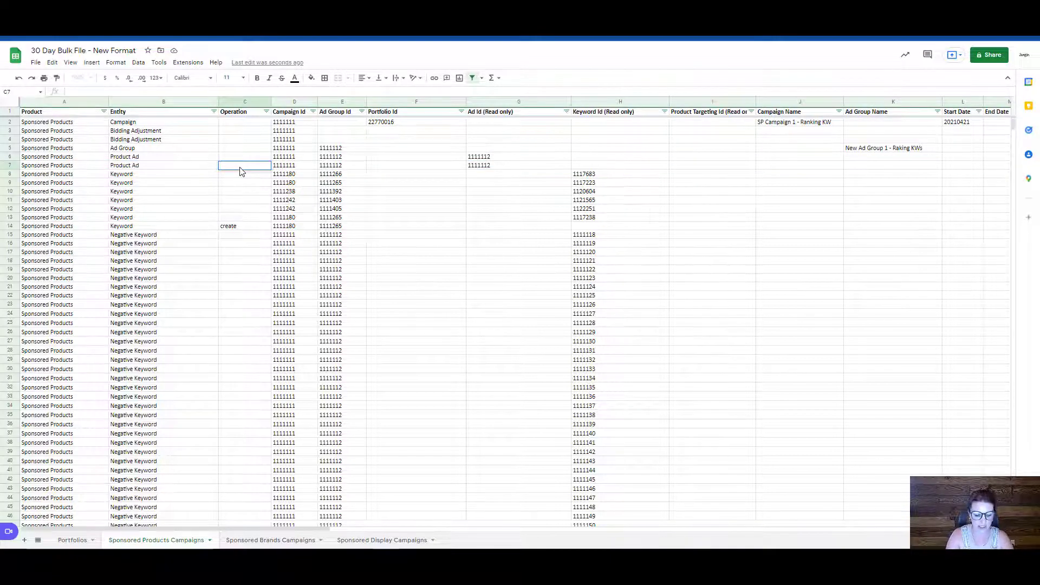
text(Create)
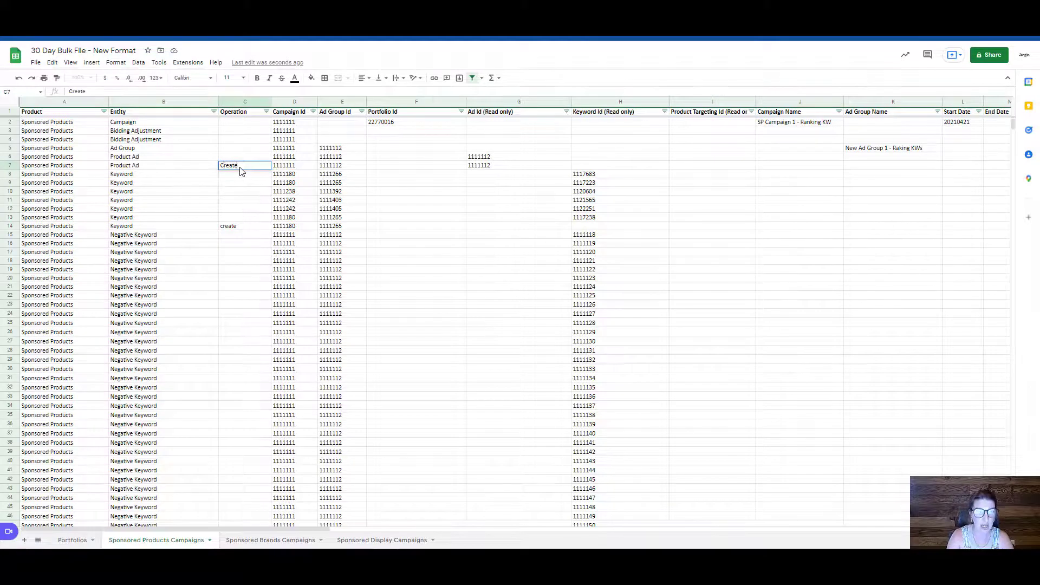
key(Return)
click(9, 166)
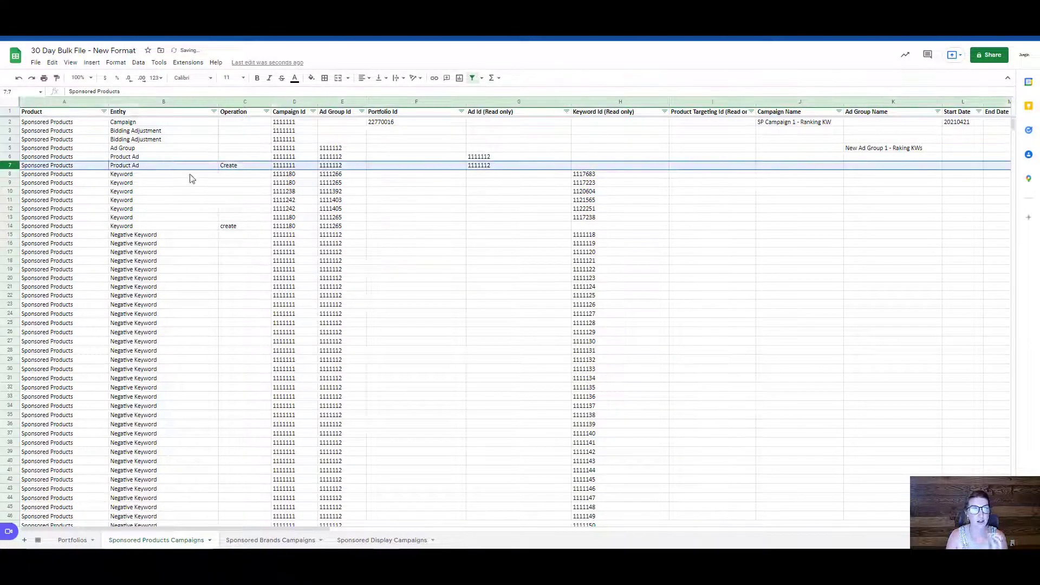
- Compare the IDs of the Product Ads in rows 6 and 7 and clear the read-only Ad Id from row 7
drag(288, 168, 357, 168)
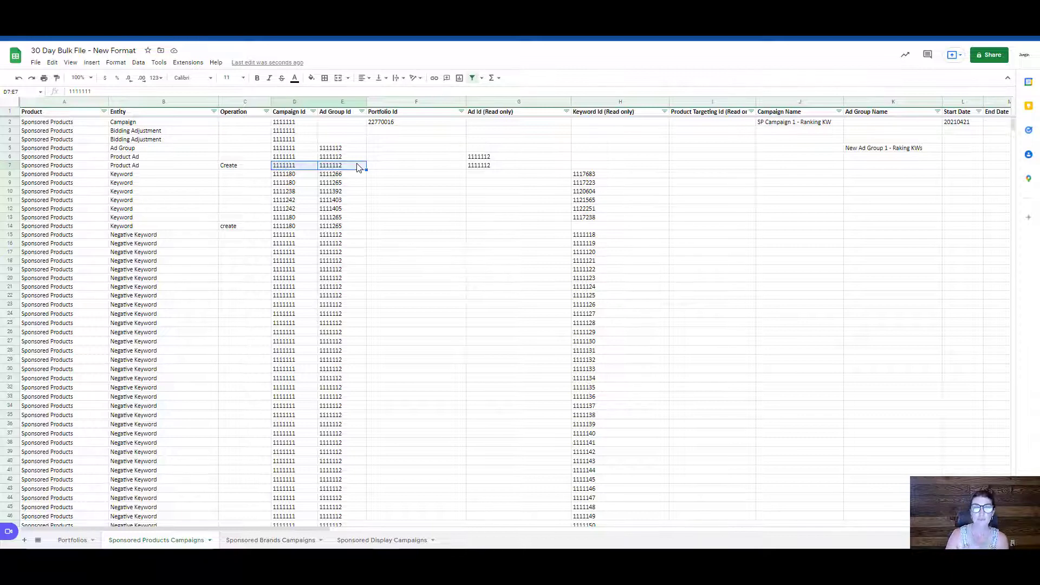
click(480, 168)
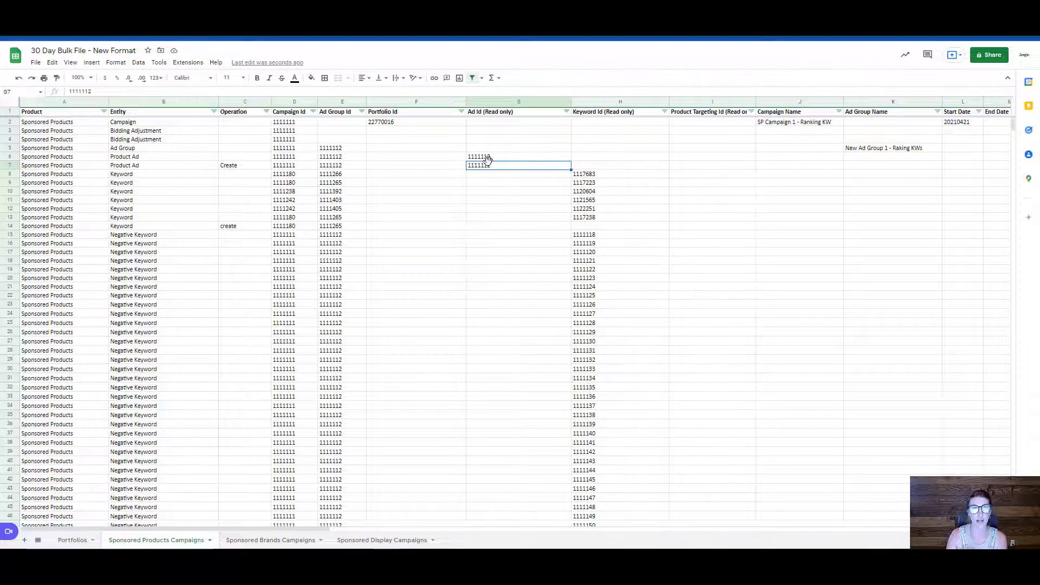
drag(487, 158, 497, 168)
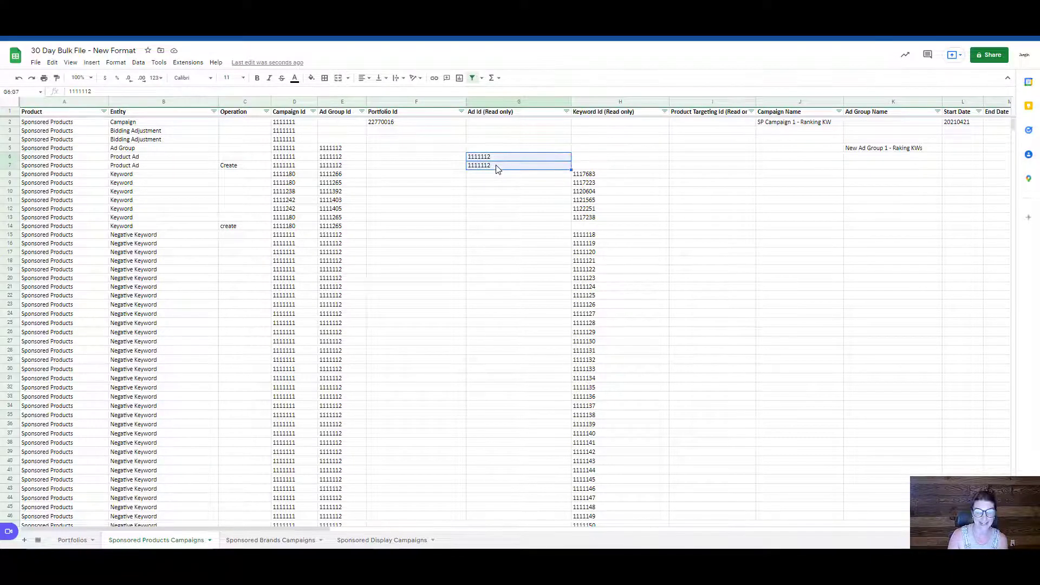
click(498, 168)
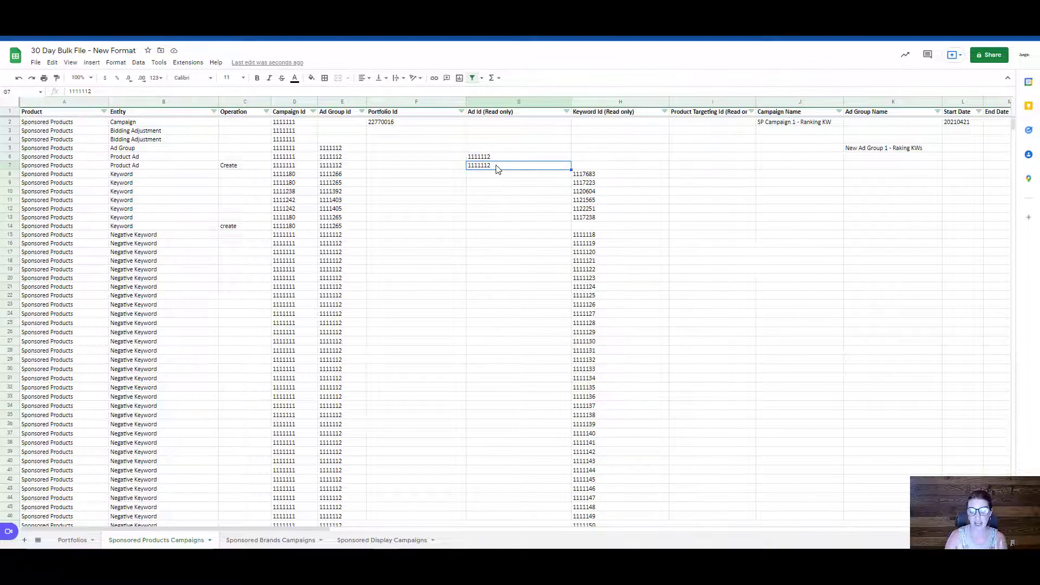
key(Delete)
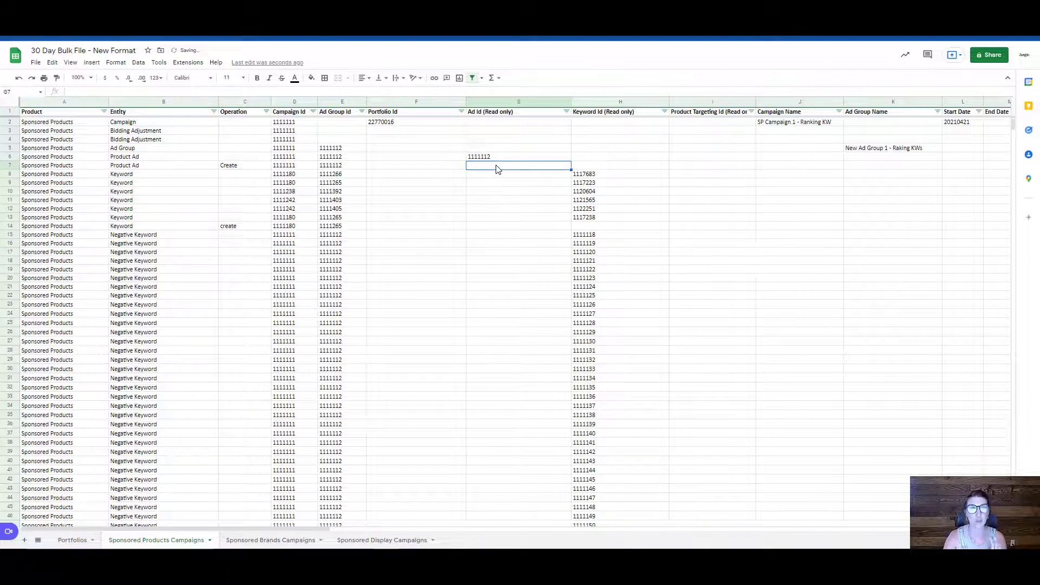
click(8, 165)
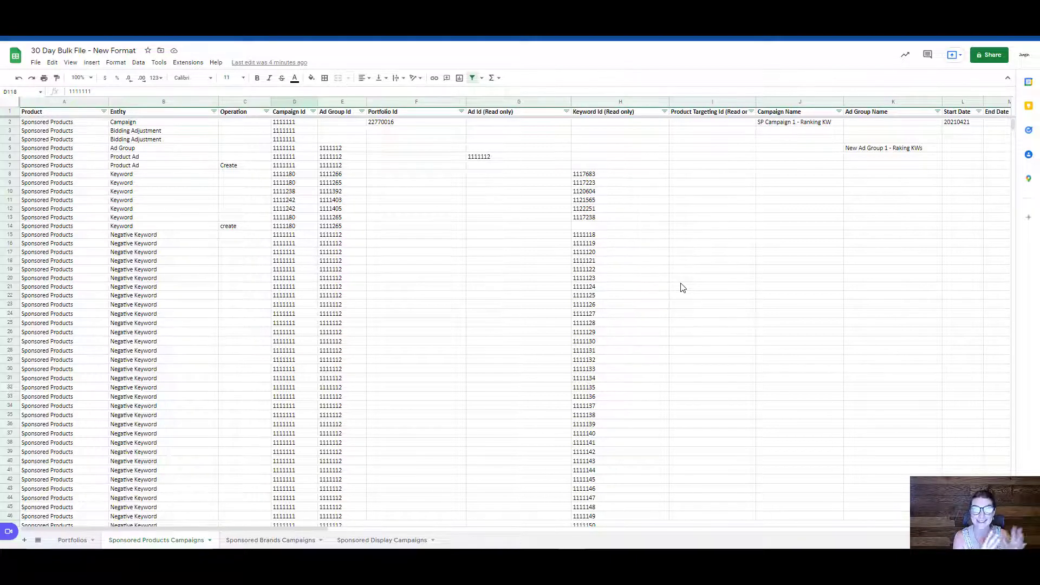
- Insert four blank rows below the SP Ad Group 3 block in rows 152 to 155
scroll(207, 320, down, 8)
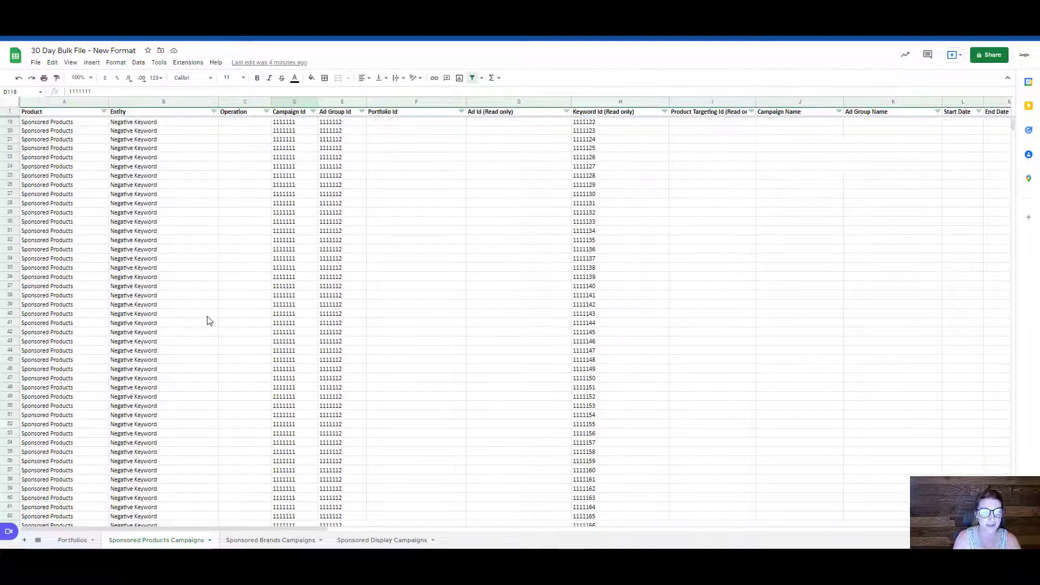
scroll(207, 320, down, 9)
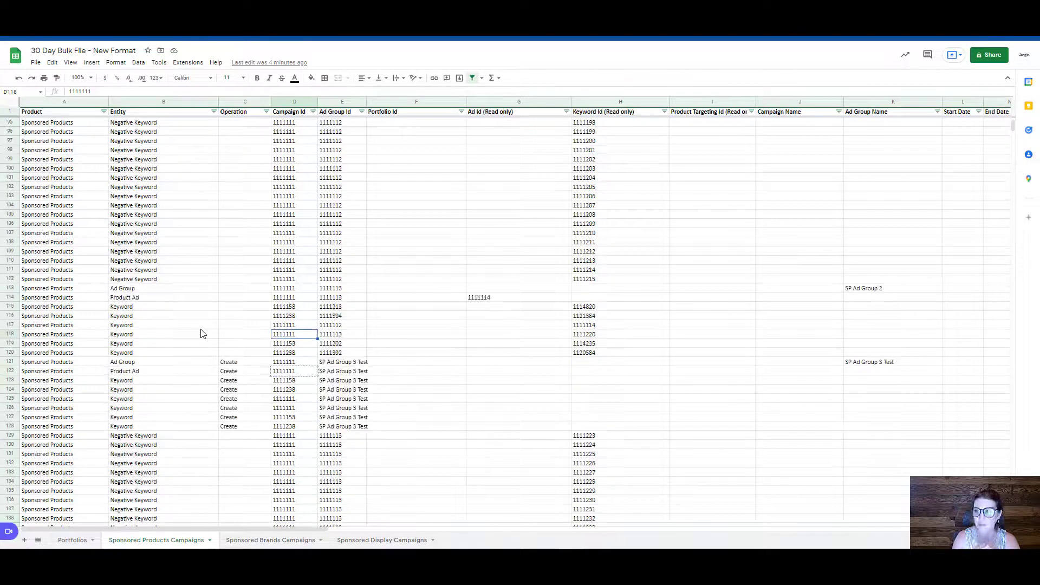
scroll(201, 333, down, 6)
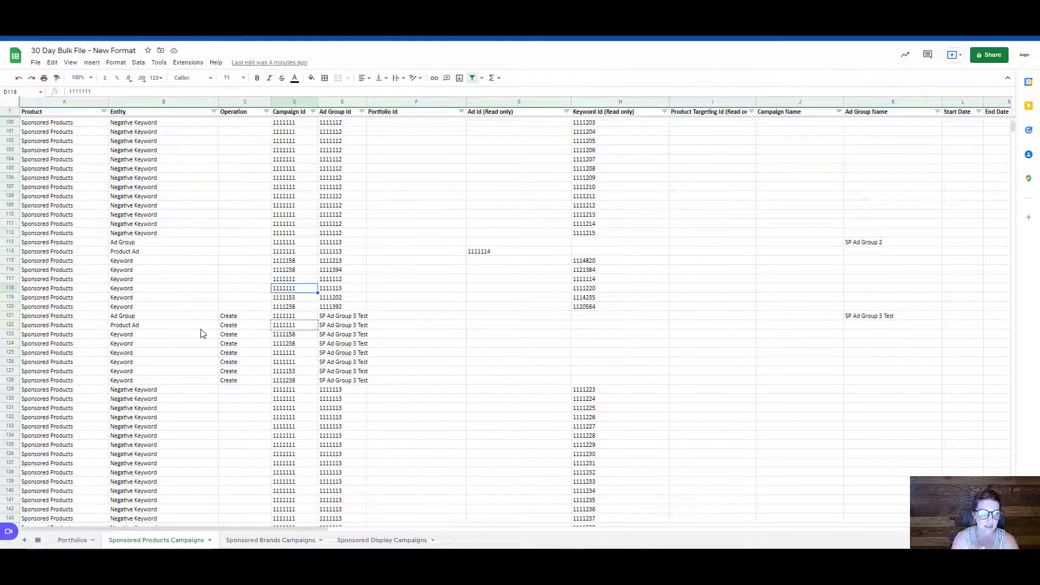
scroll(201, 333, down, 1)
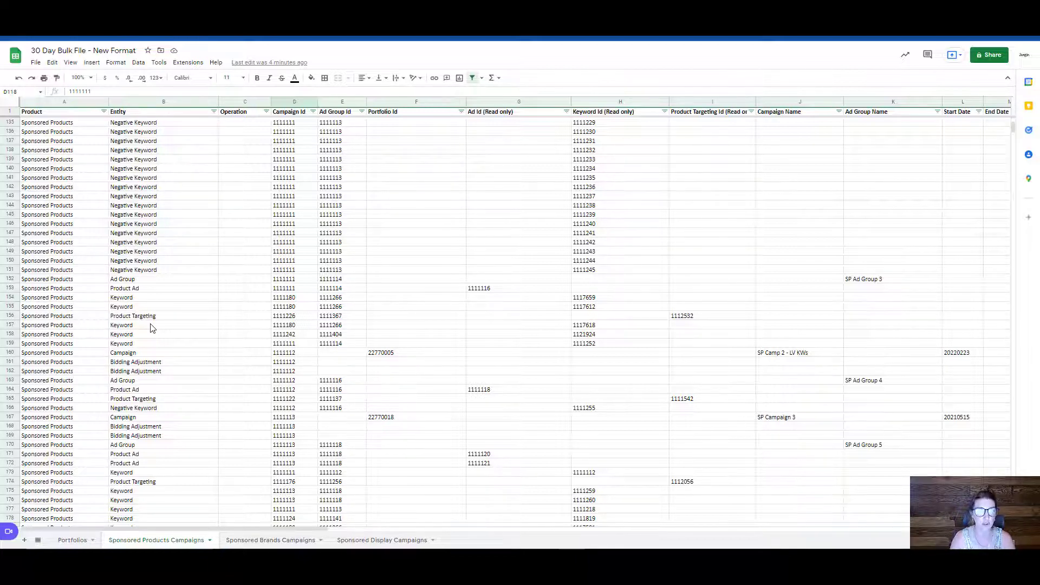
click(10, 279)
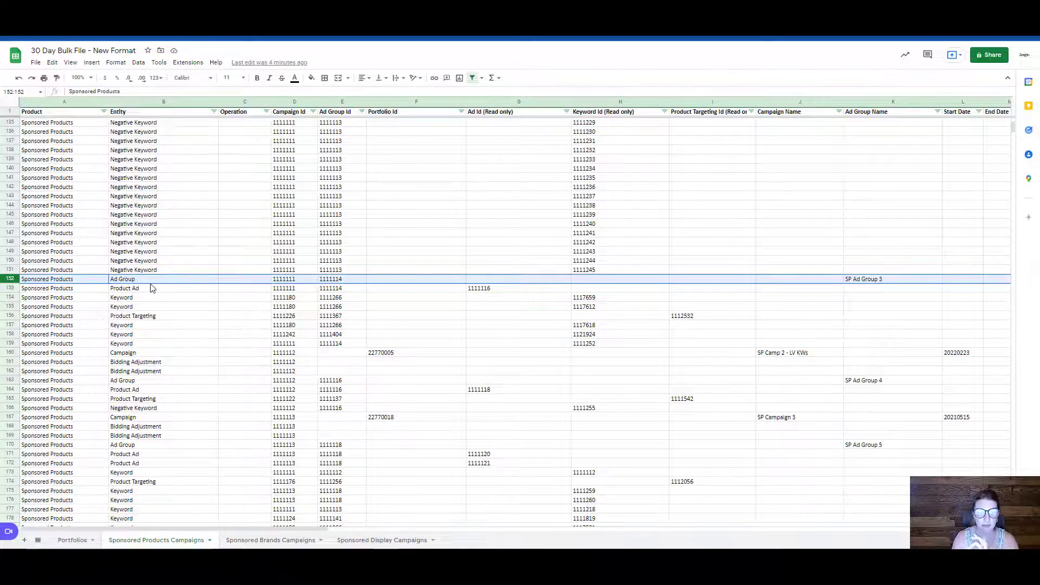
drag(153, 280, 160, 310)
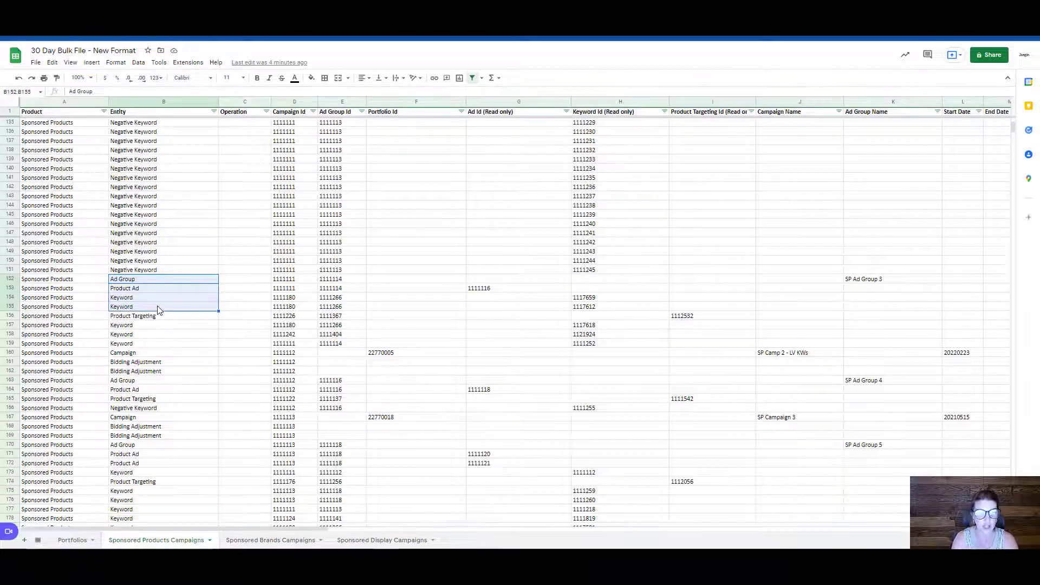
click(10, 279)
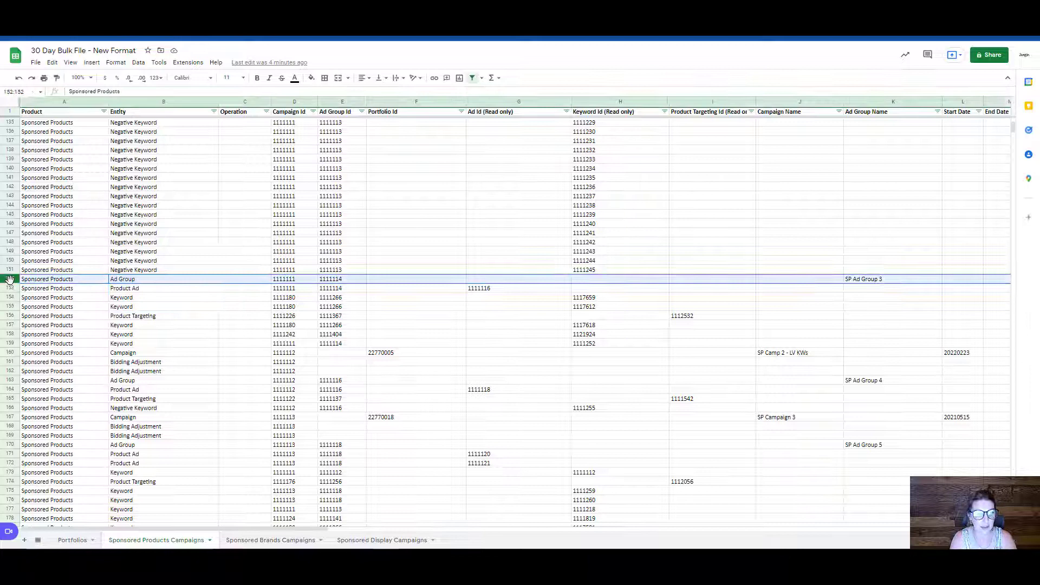
shift+click(9, 306)
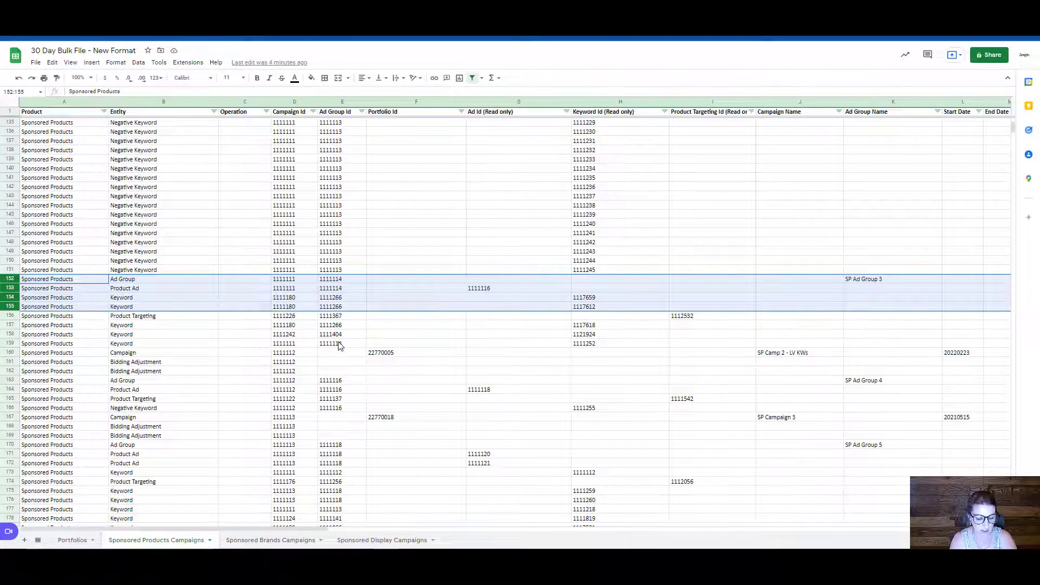
right_click(13, 286)
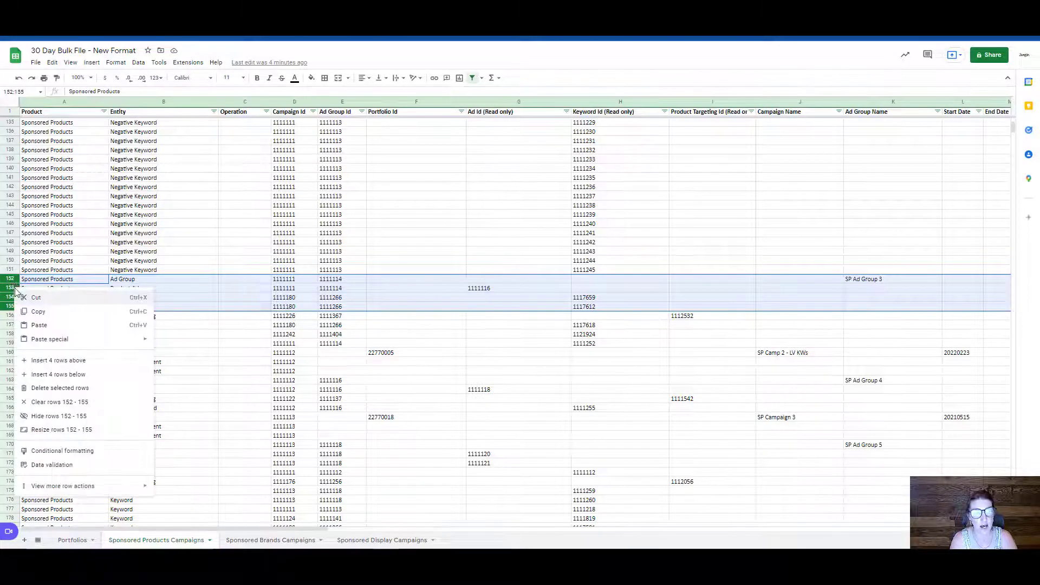
click(106, 380)
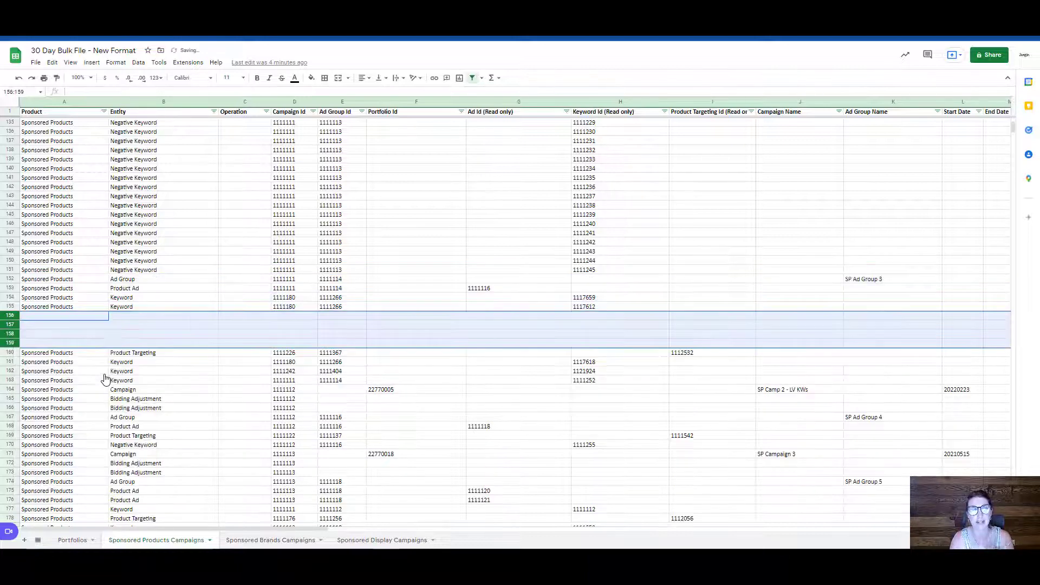
- Copy the ad group, product ad and two keyword rows 152 to 155 into the blank rows starting at row 156
click(14, 279)
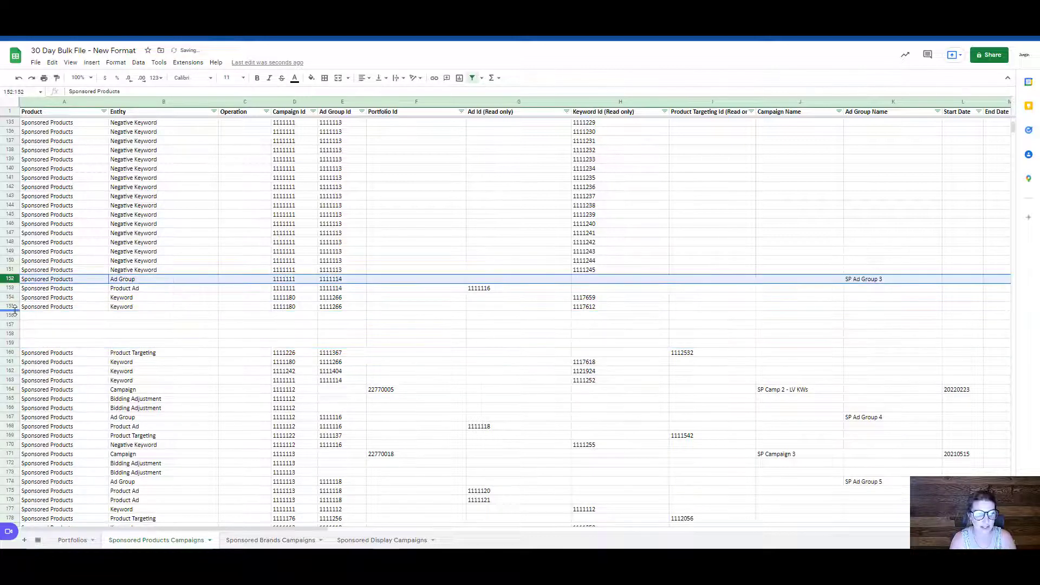
shift+click(10, 306)
key(ctrl+c)
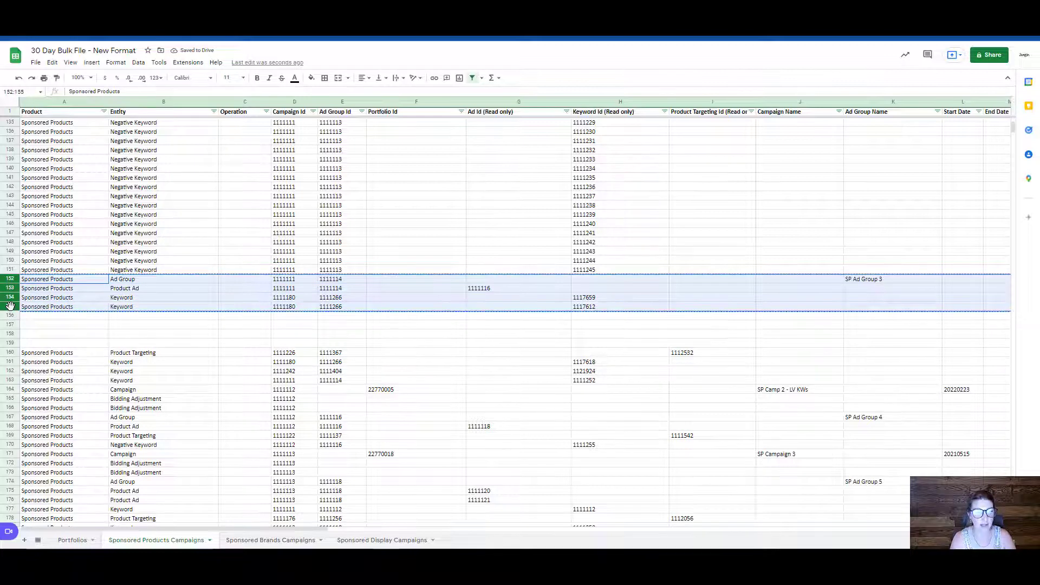
click(60, 317)
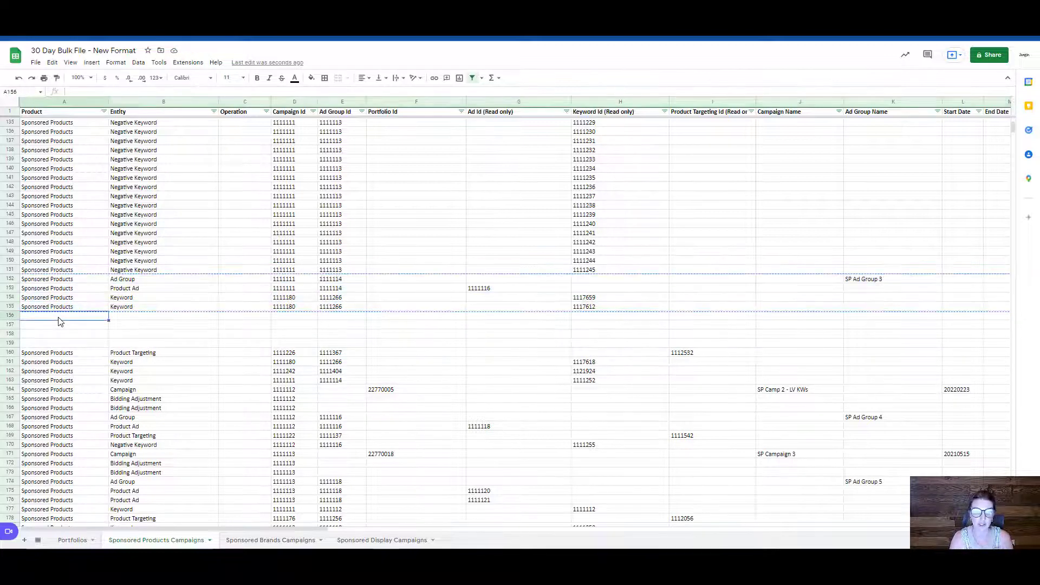
key(ctrl+v)
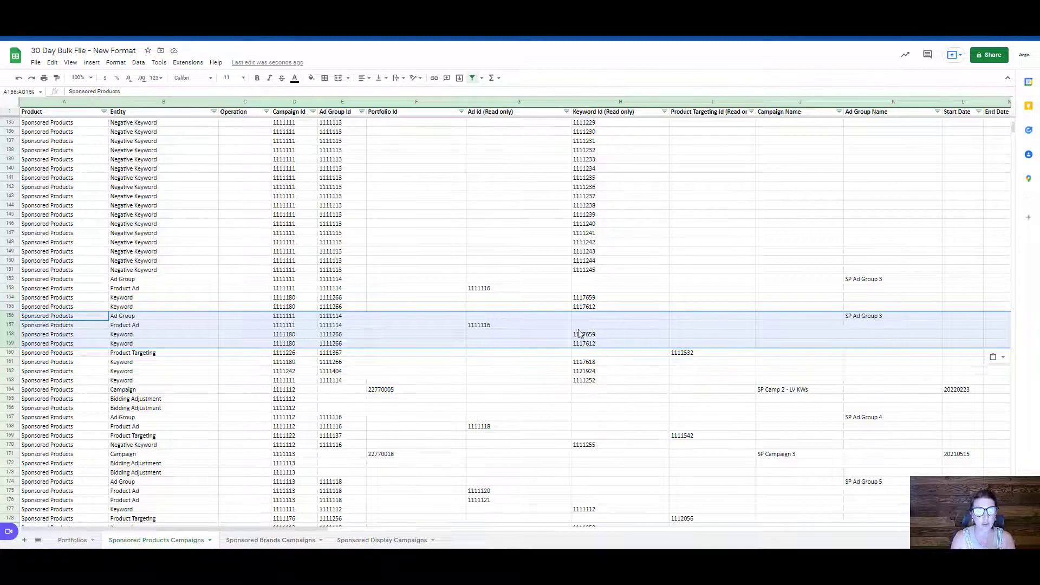
- Enter "create" as the Operation for the duplicated ad group in row 156 and fill it down through row 159
click(254, 322)
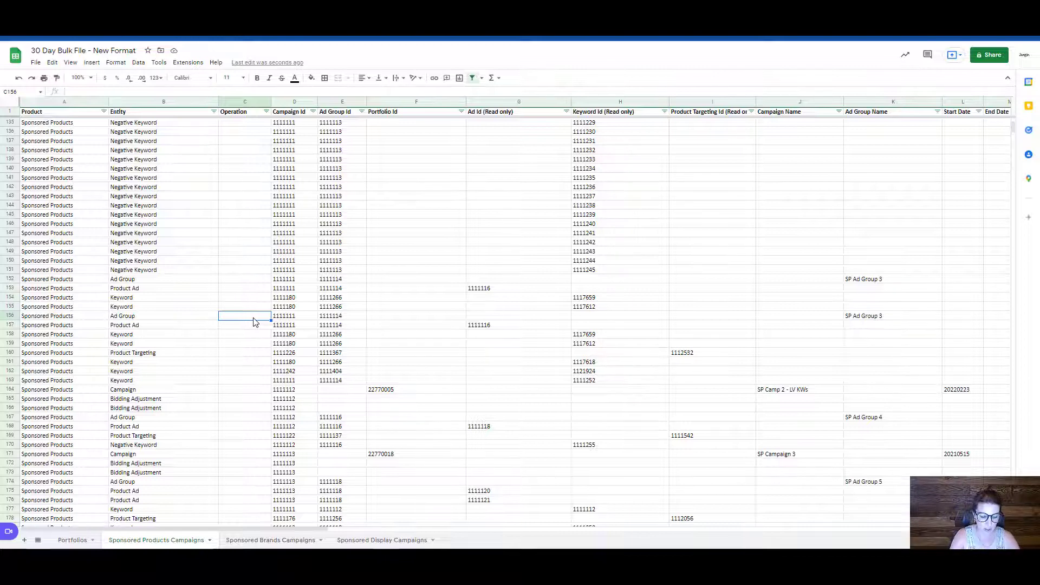
text(create)
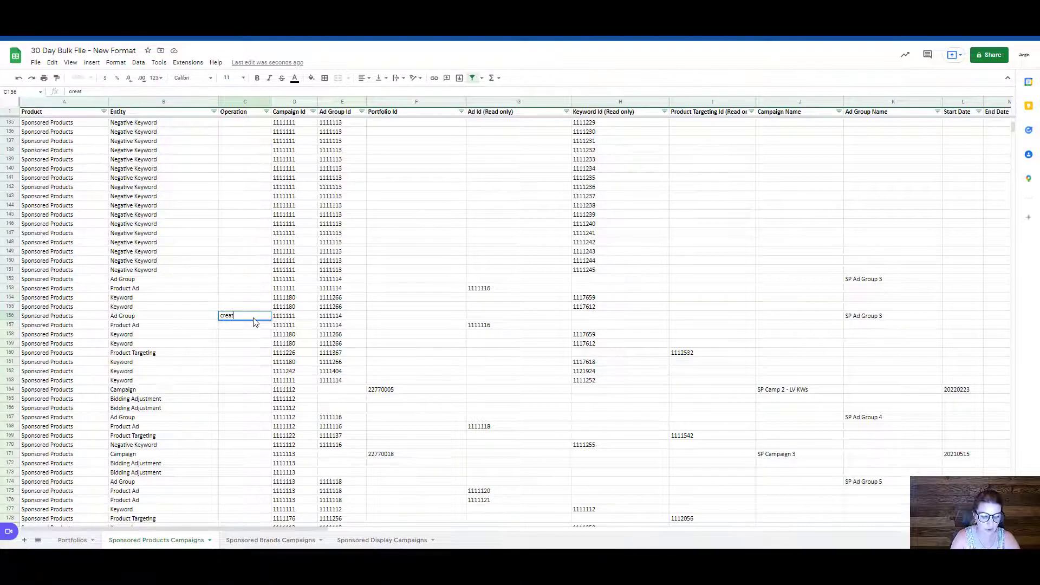
click(228, 362)
click(242, 318)
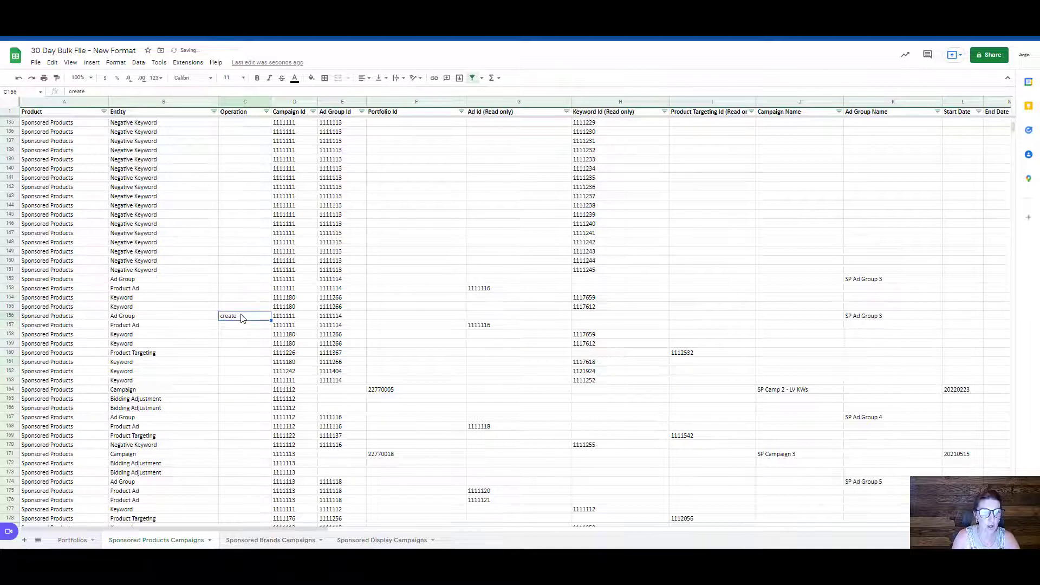
drag(271, 320, 249, 347)
- Highlight the duplicated rows 156 to 159 with a yellow fill
key(shift+space)
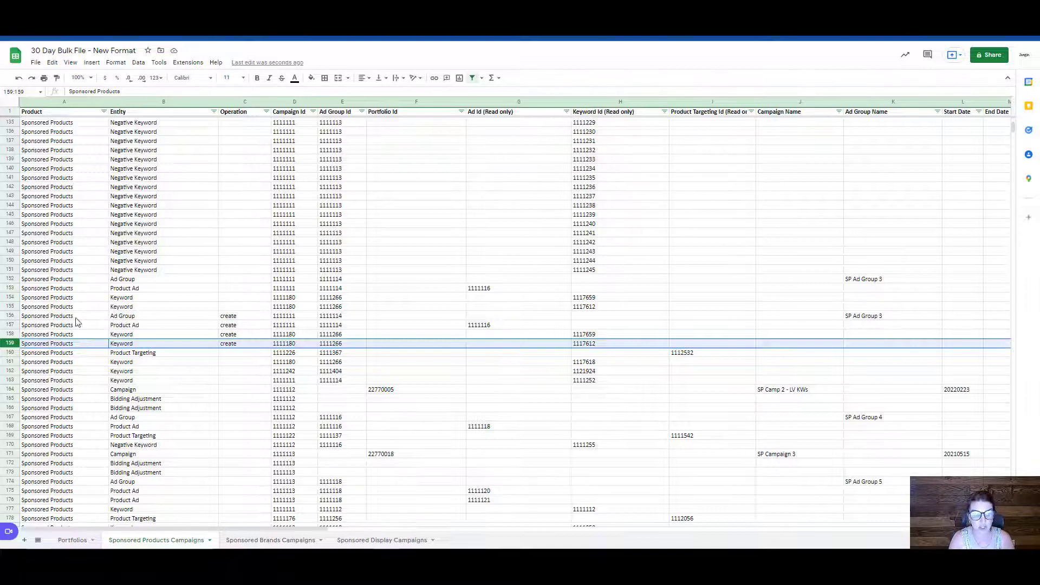
shift+click(9, 314)
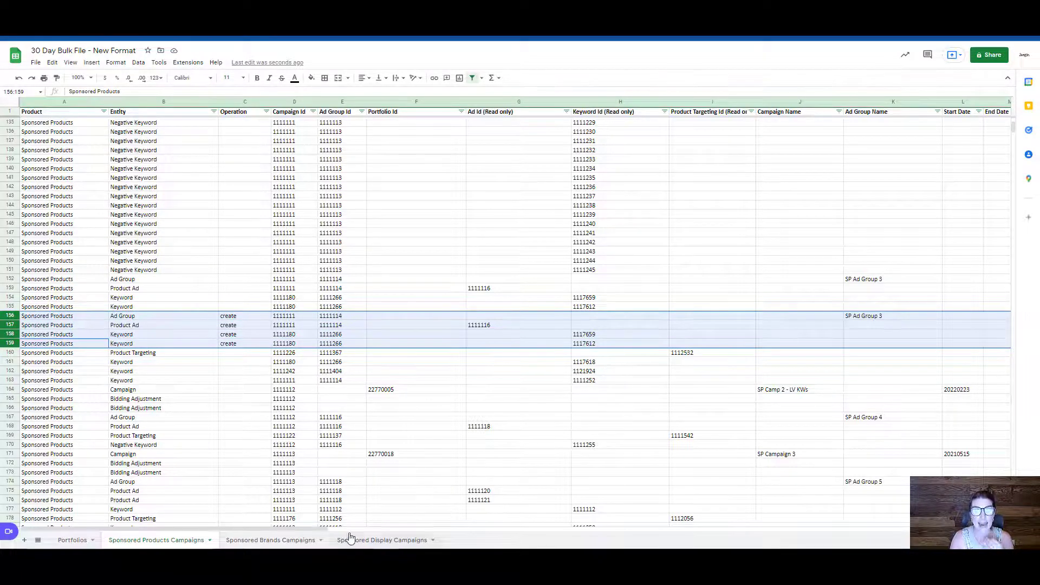
click(312, 79)
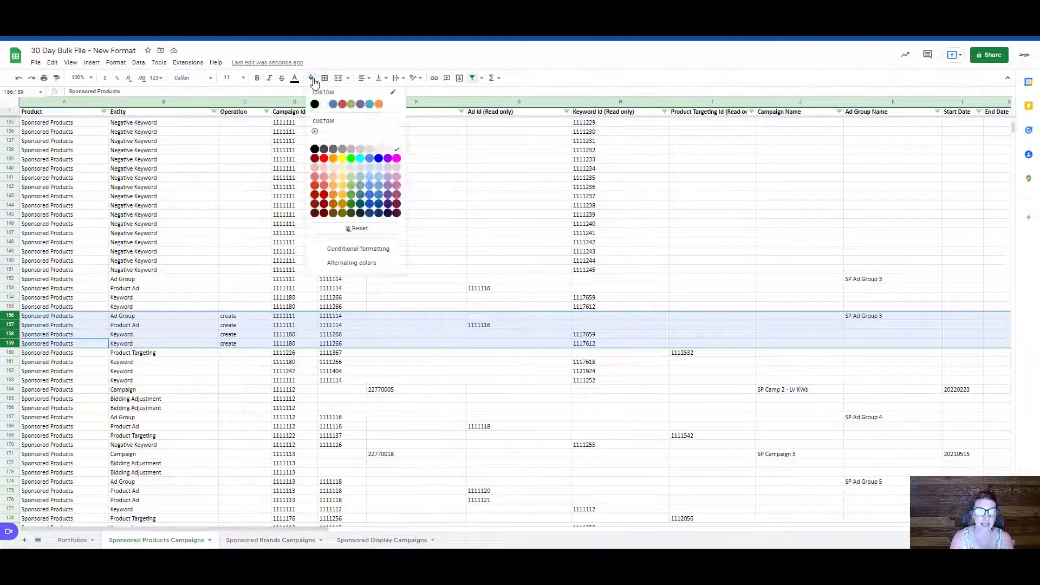
click(342, 158)
click(409, 381)
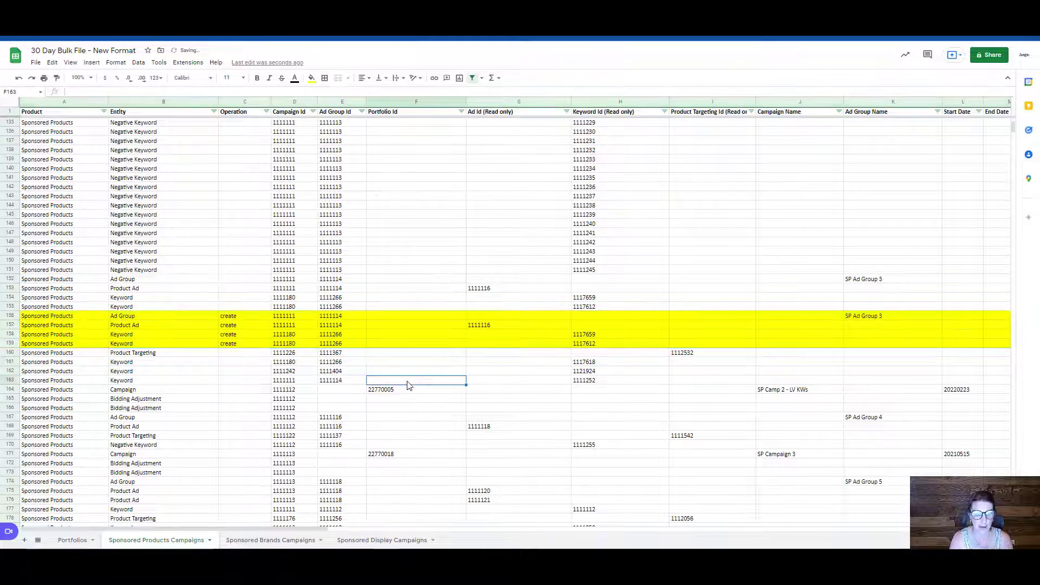
- Clear the Ad Id, Keyword Id and Ad Group Id values from the duplicated rows 156 to 159
click(11, 326)
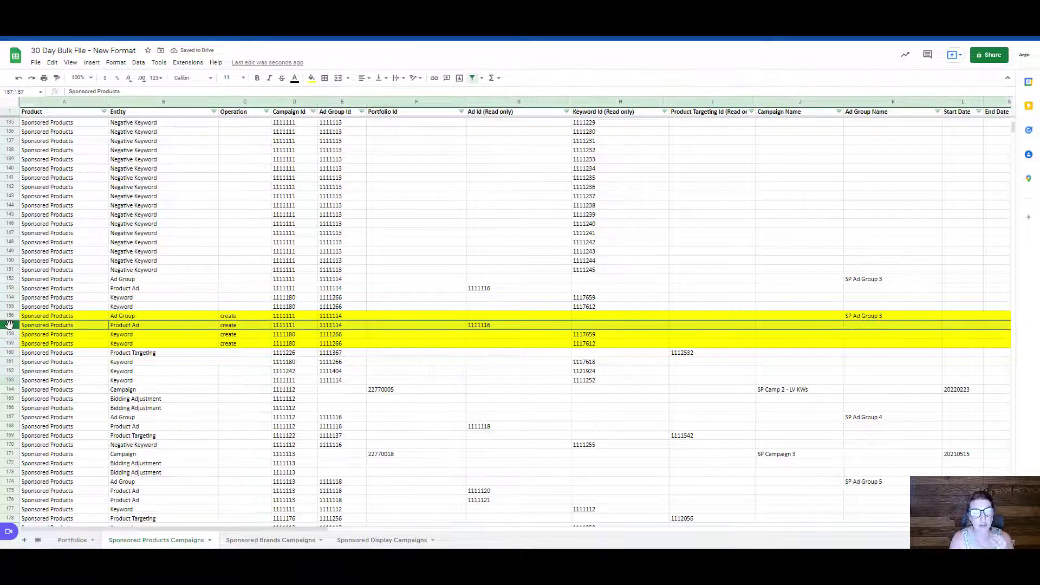
shift+click(12, 345)
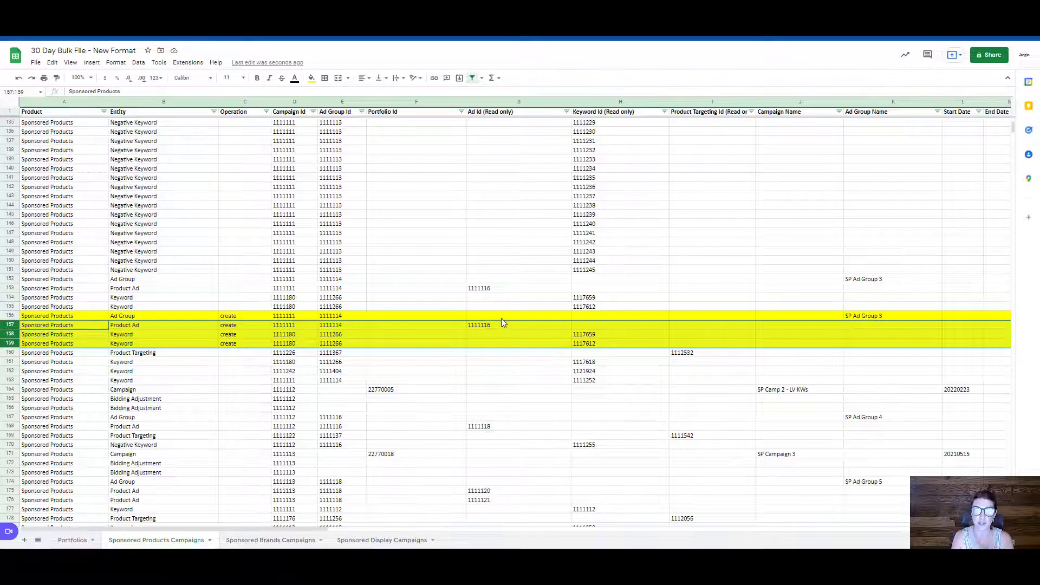
drag(502, 318, 646, 347)
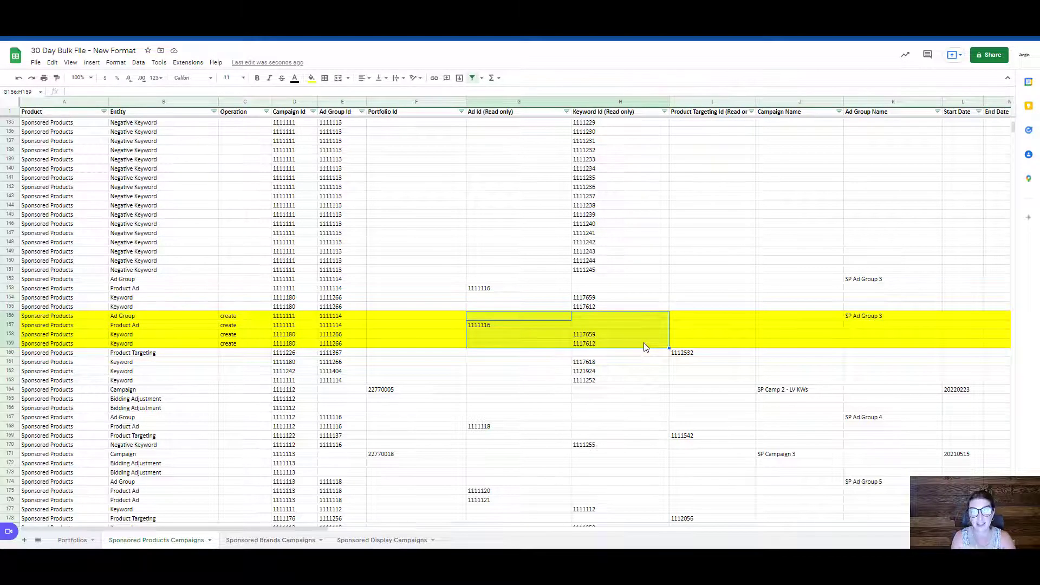
key(Delete)
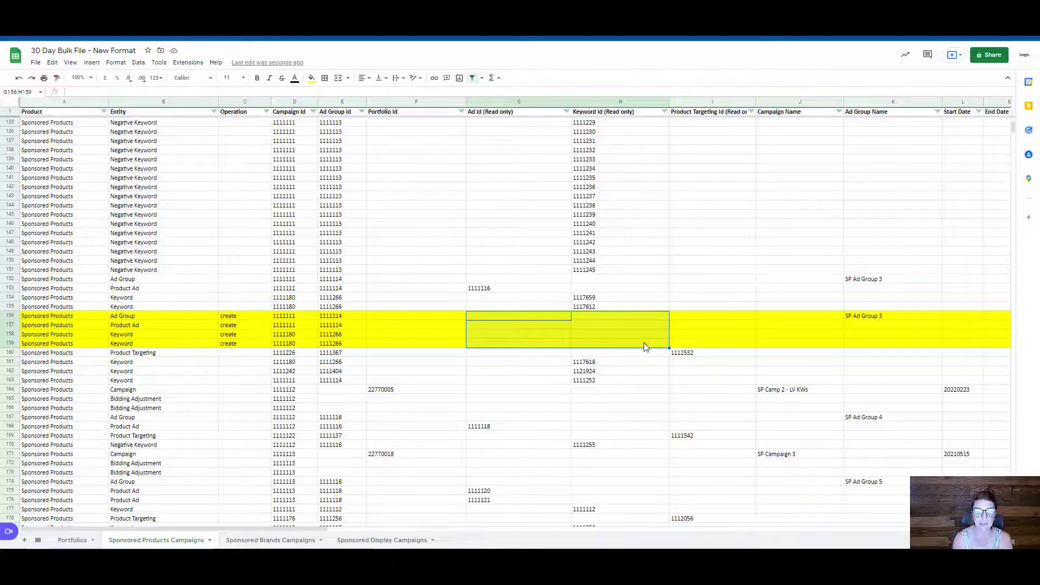
drag(350, 317, 352, 344)
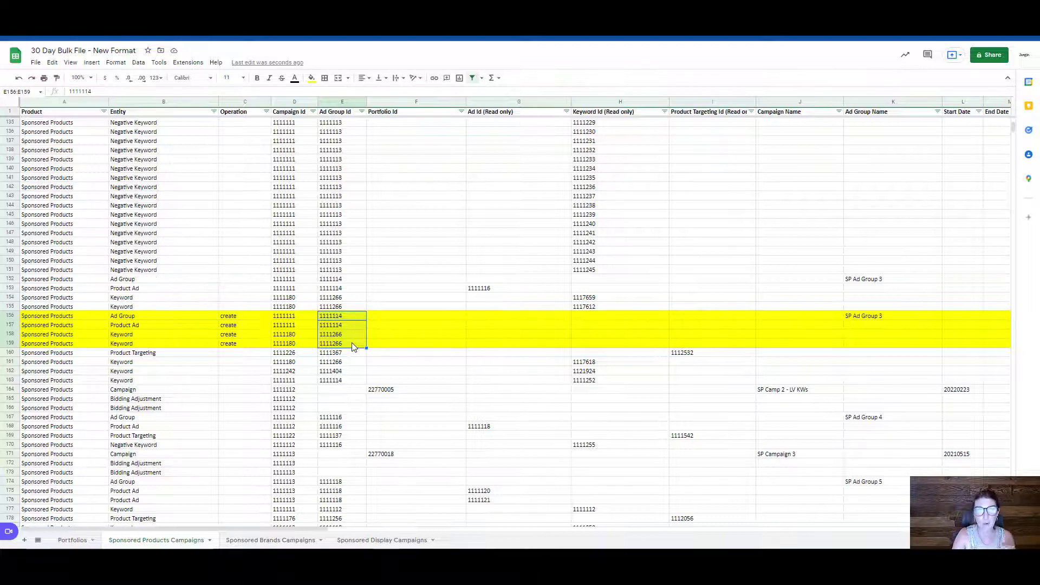
key(Delete)
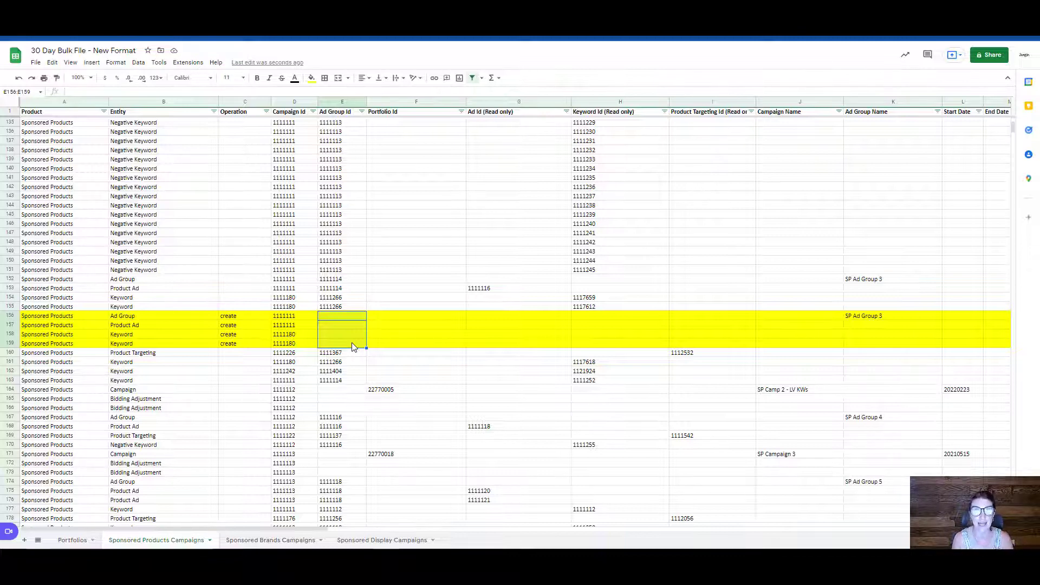
- Examine the informational-only campaign and ad group columns and the performance metric columns for the duplicated rows 156 to 159
click(10, 316)
shift+click(9, 344)
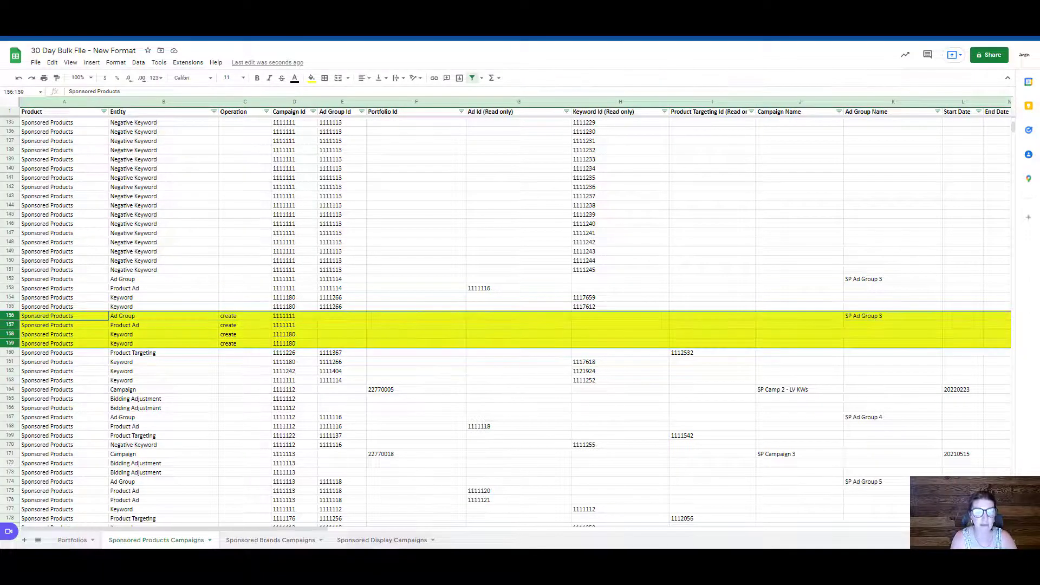
drag(298, 531, 404, 543)
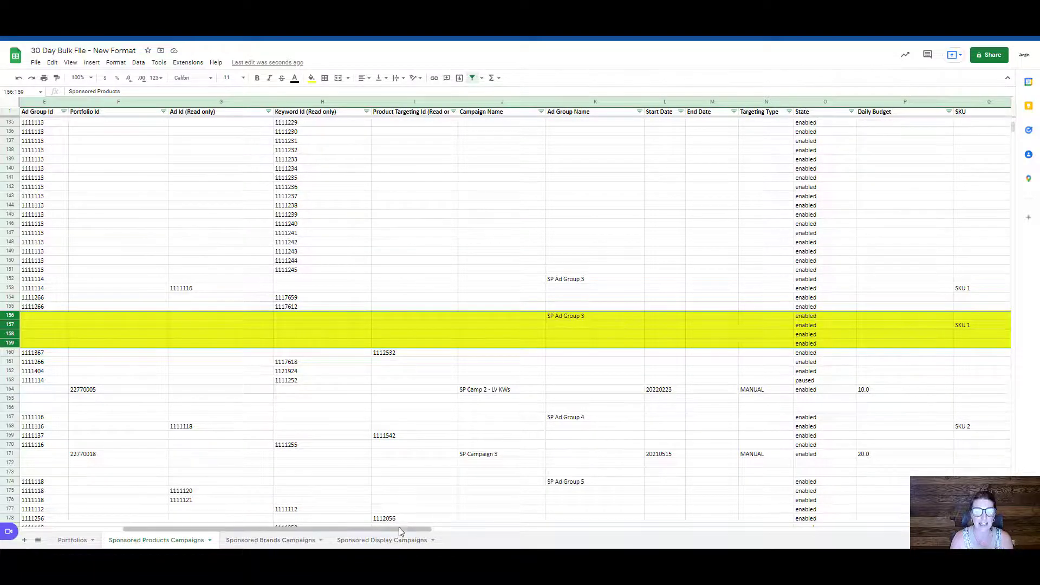
drag(399, 531, 902, 537)
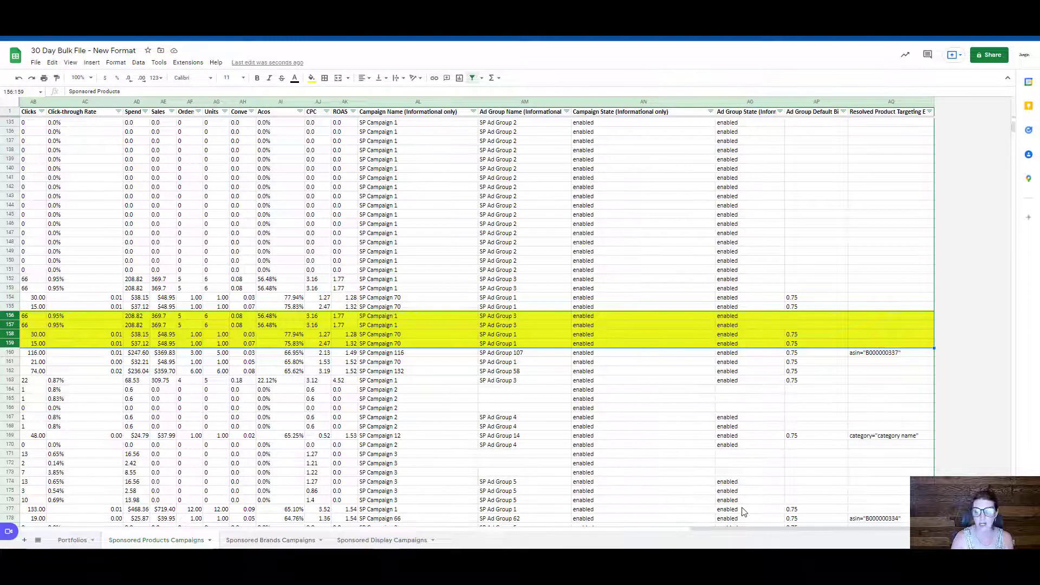
drag(746, 535, 734, 537)
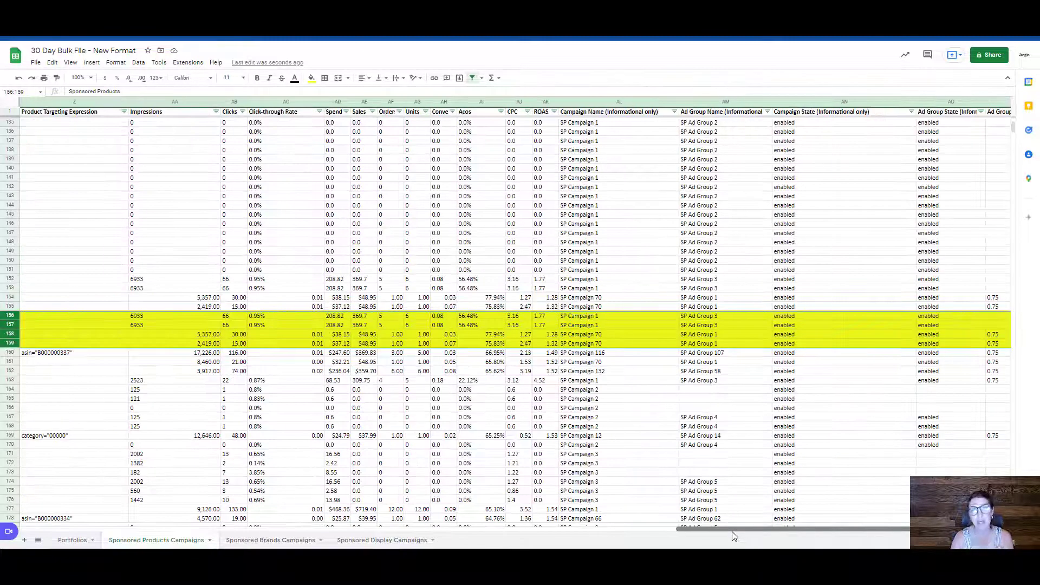
click(724, 112)
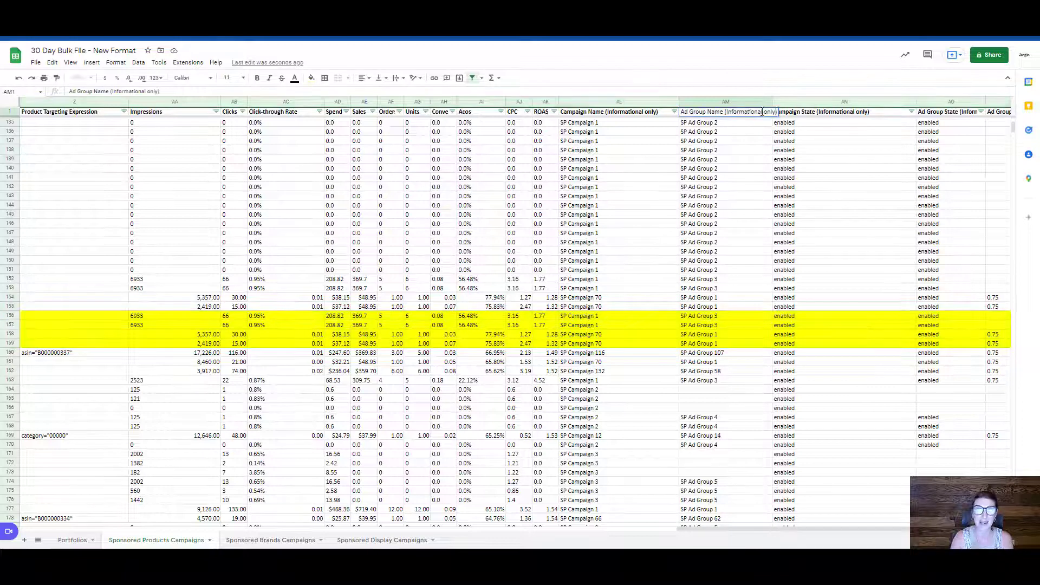
click(743, 224)
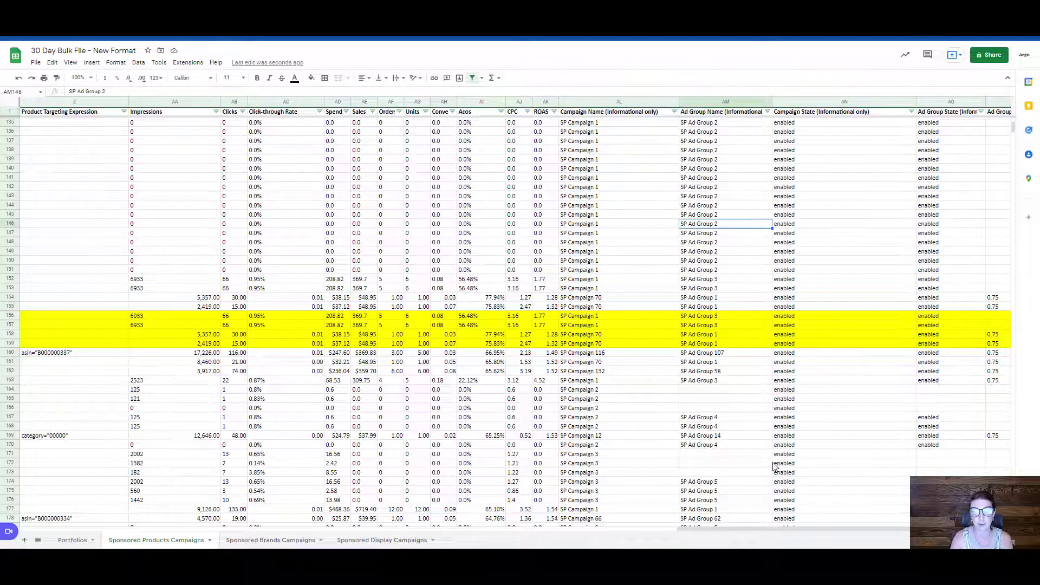
drag(626, 316, 964, 345)
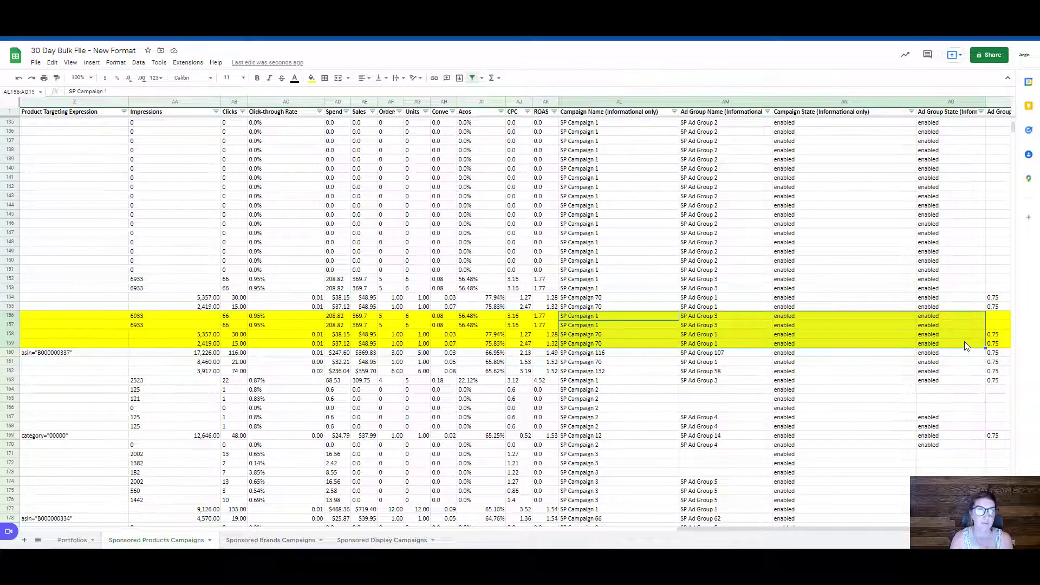
drag(737, 528, 666, 529)
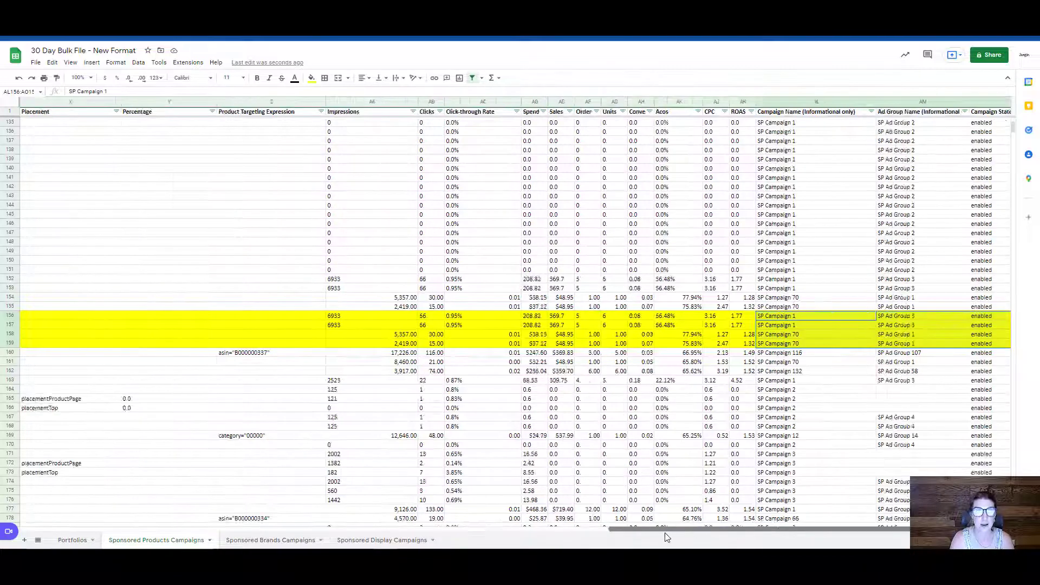
drag(493, 132, 854, 399)
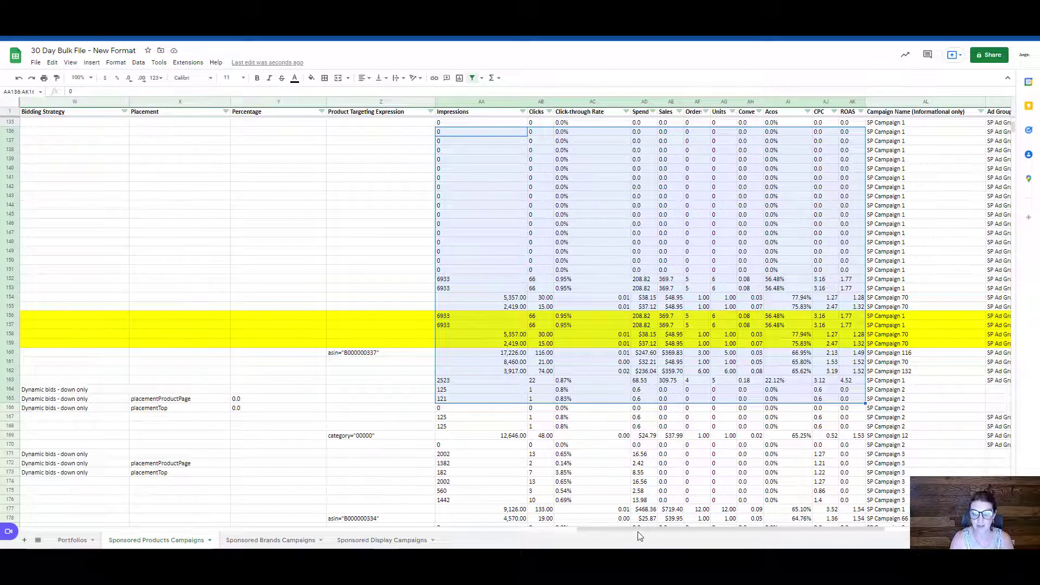
- Rename the duplicated ad group in row 156 to "SP Ad Group 3 - Test" in the Ad Group Name column
drag(638, 529, 246, 520)
click(342, 102)
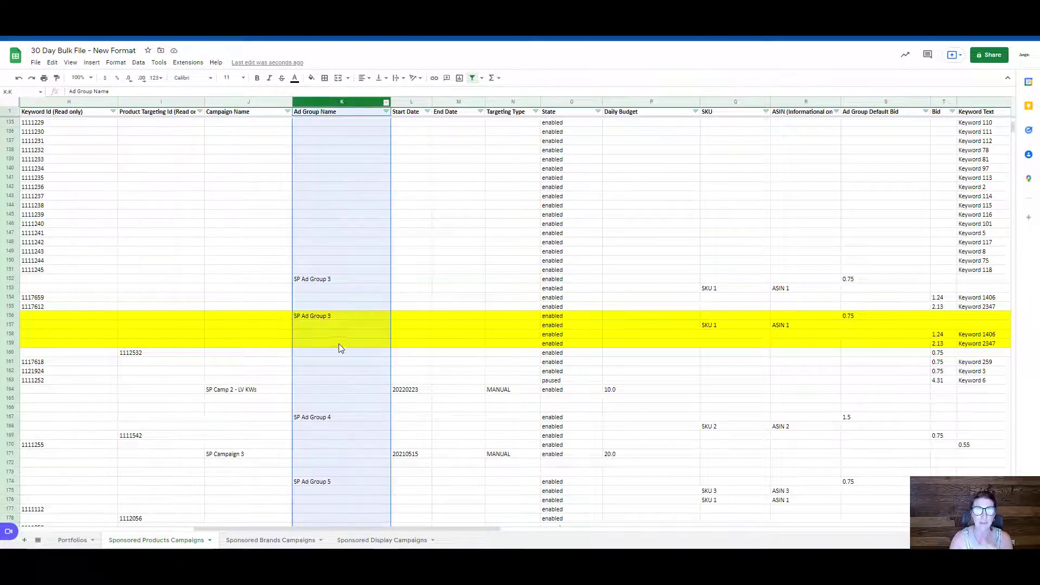
click(336, 279)
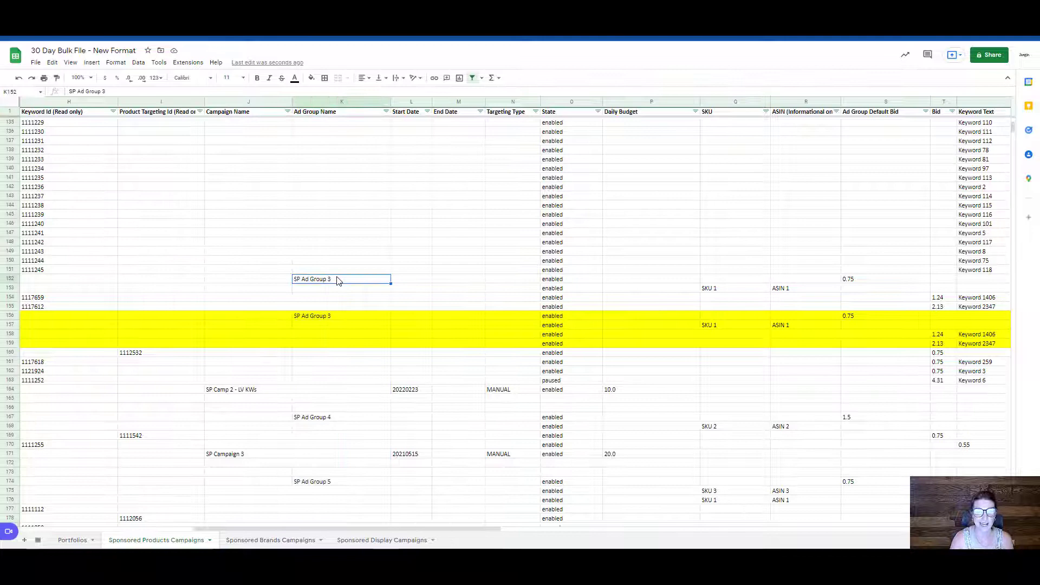
click(336, 318)
double_click(336, 316)
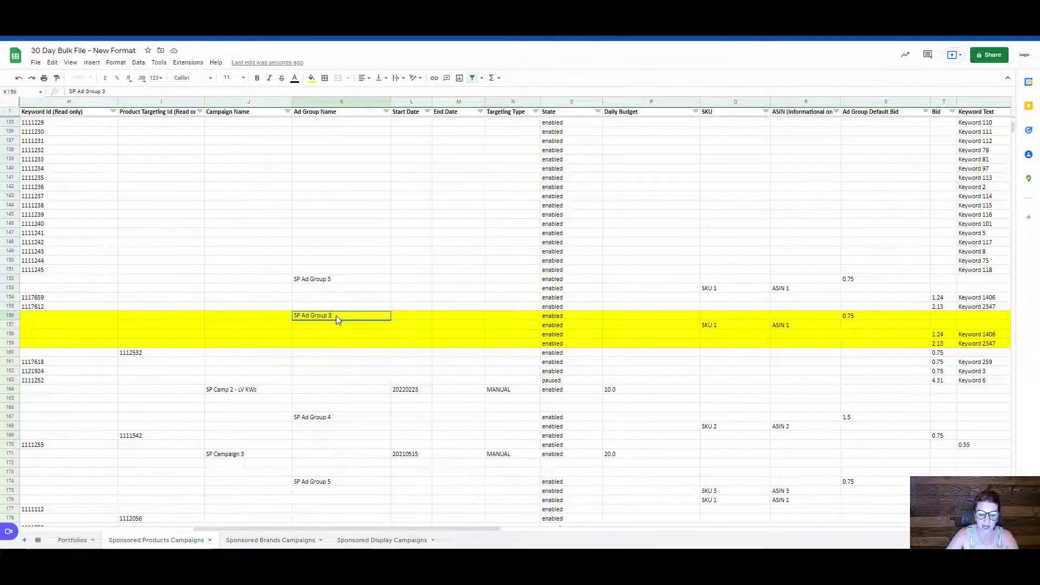
text(- Test)
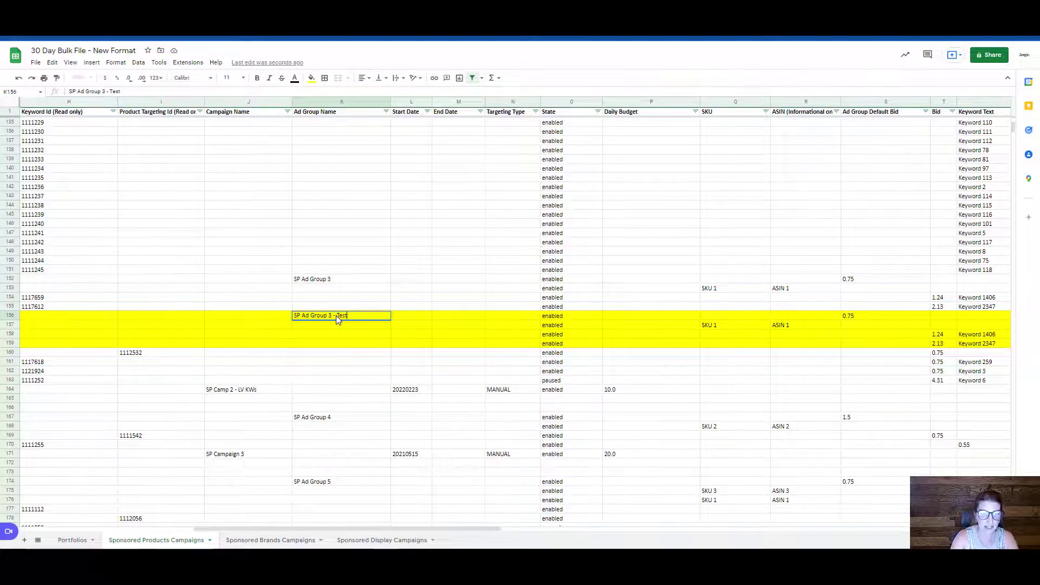
key(Return)
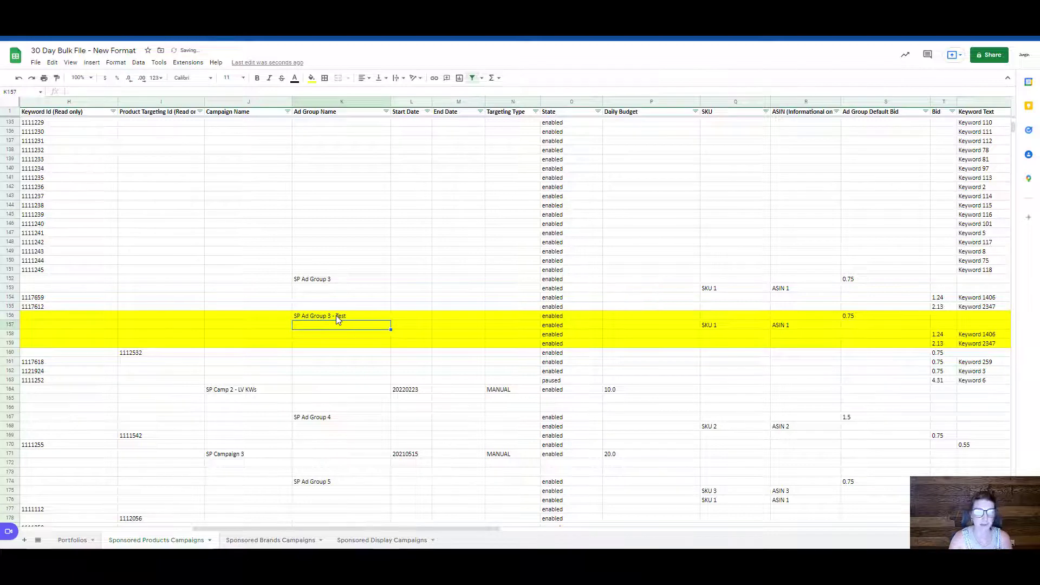
- Copy the ad group name "SP Ad Group 3 - Test" from row 156 into the Ad Group Id cells of rows 156 to 159
click(7, 316)
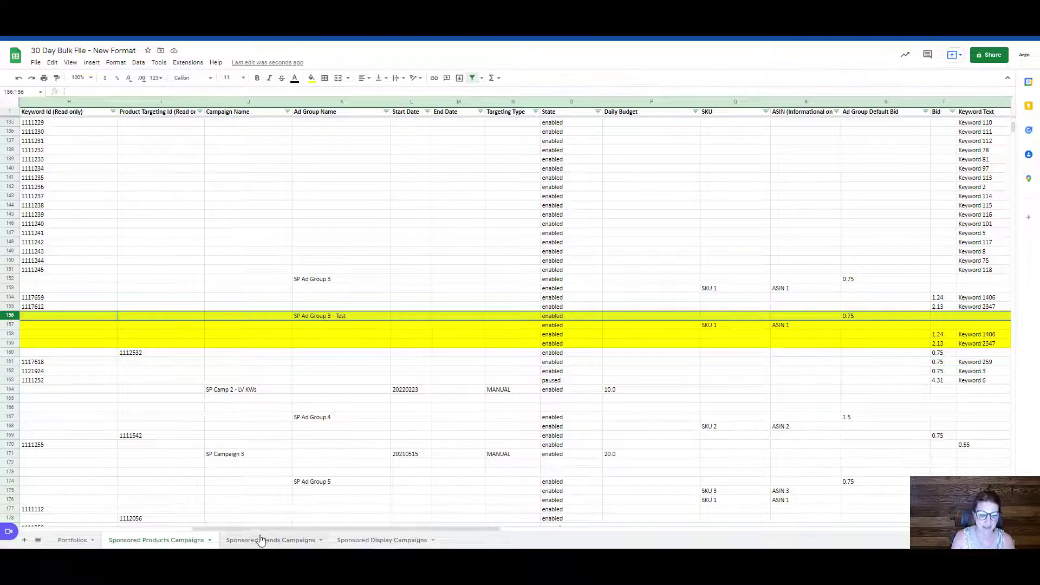
drag(259, 529, 91, 530)
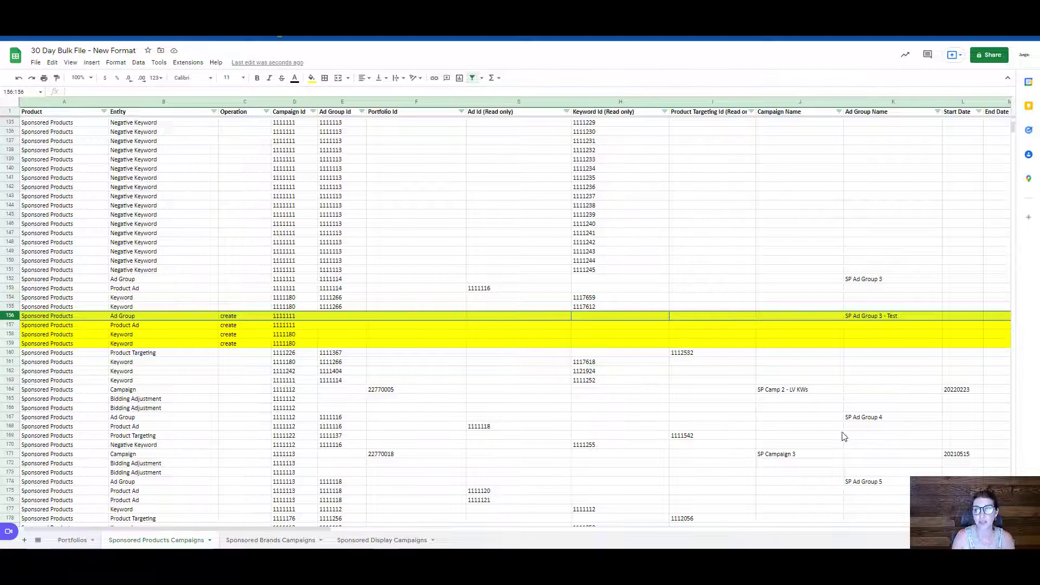
double_click(888, 317)
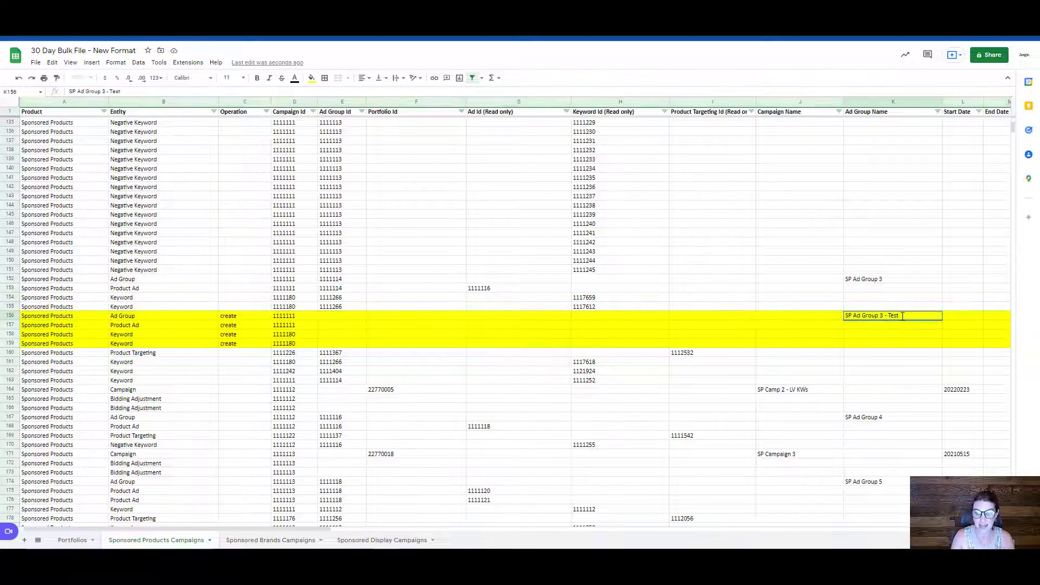
drag(902, 317, 778, 310)
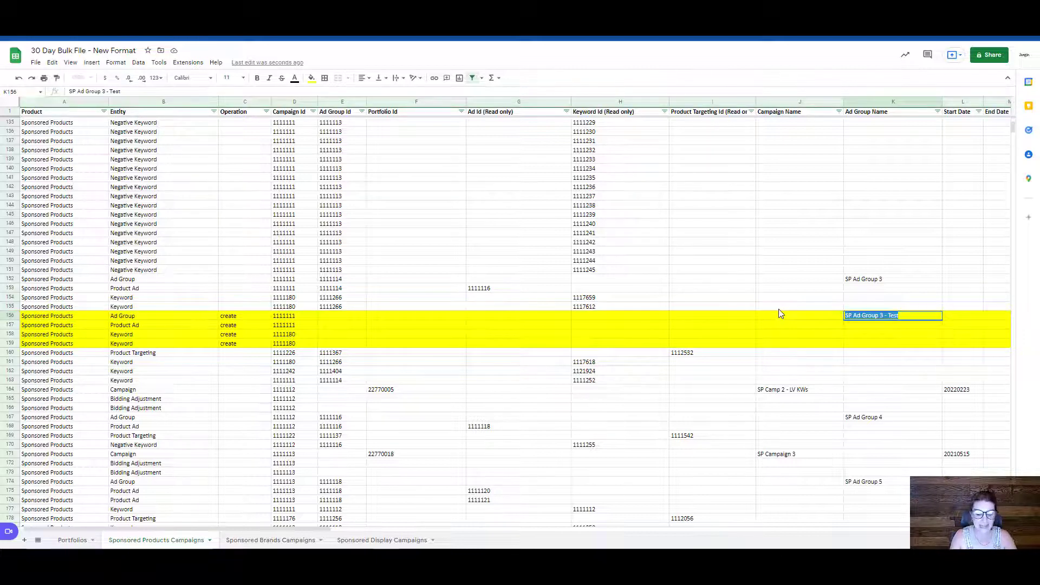
key(ctrl+c)
click(352, 318)
key(ctrl+v)
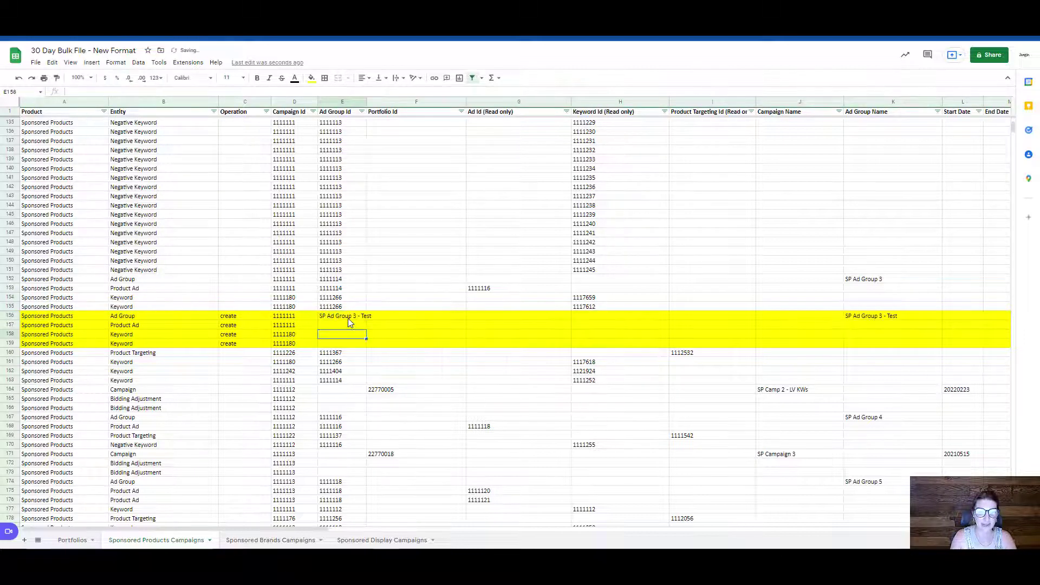
drag(348, 317, 349, 345)
key(ctrl+v)
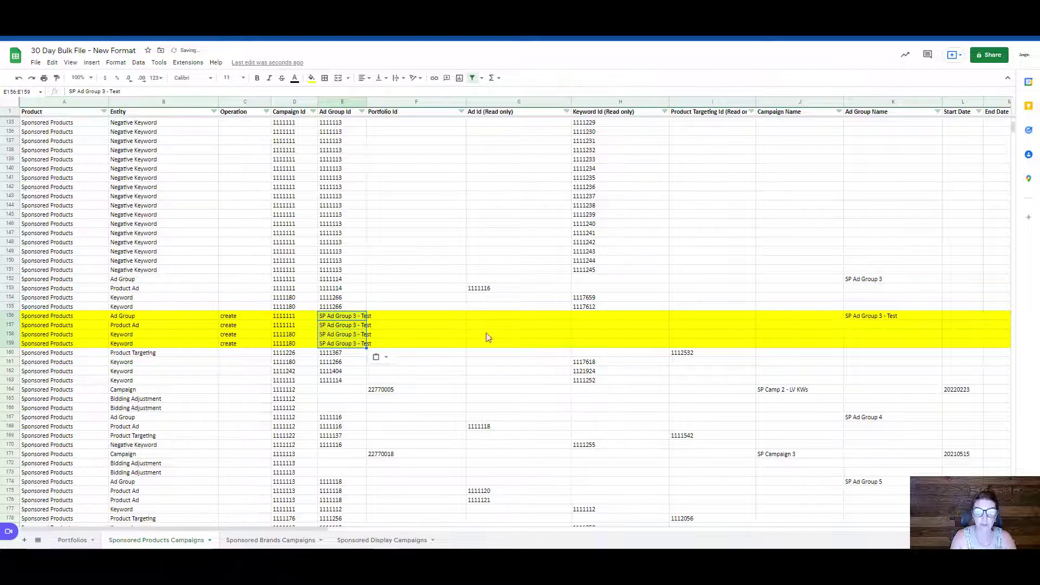
- Review the Operation, Ad Group Id and Ad Group Name entries of rows 156 to 159 alongside the original rows 152 to 155
click(899, 317)
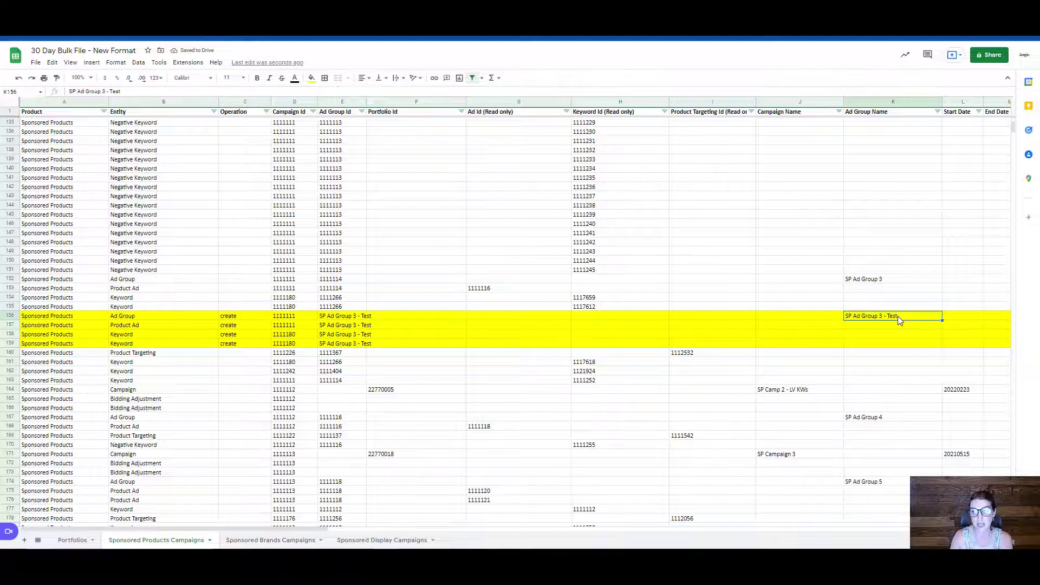
drag(346, 320, 342, 345)
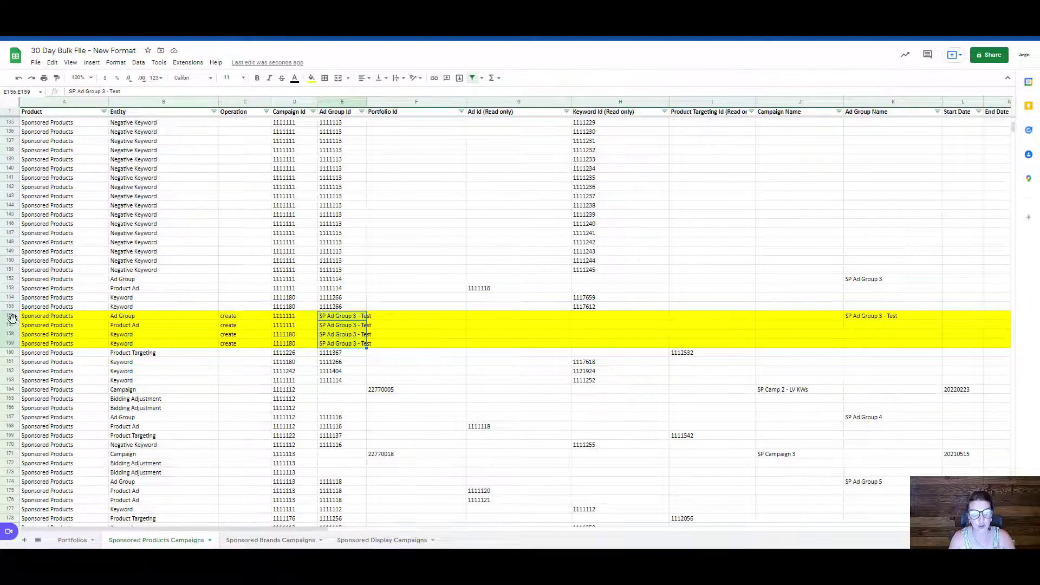
drag(12, 318, 12, 343)
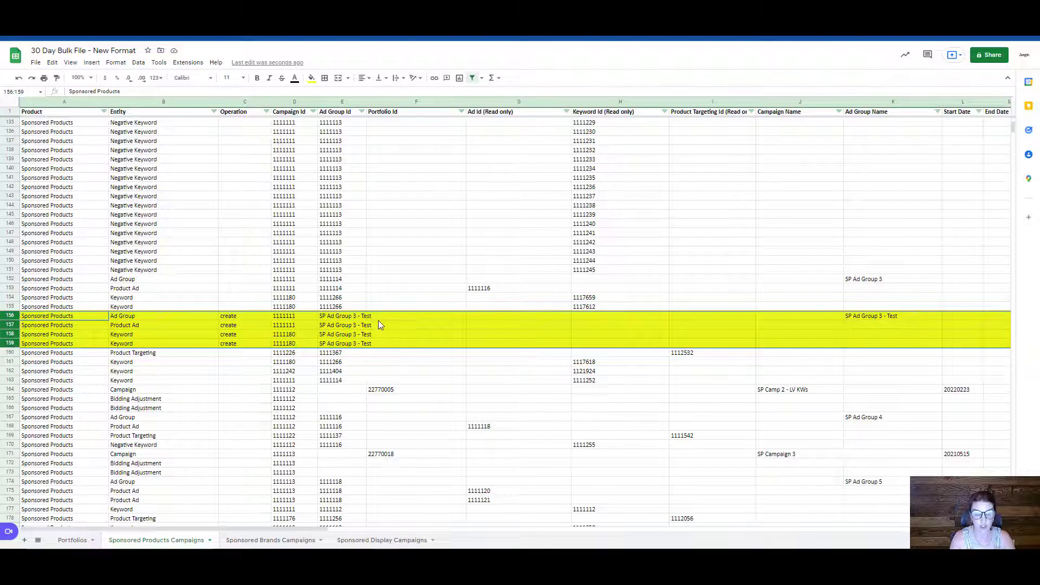
drag(239, 319, 380, 344)
shift+click(255, 343)
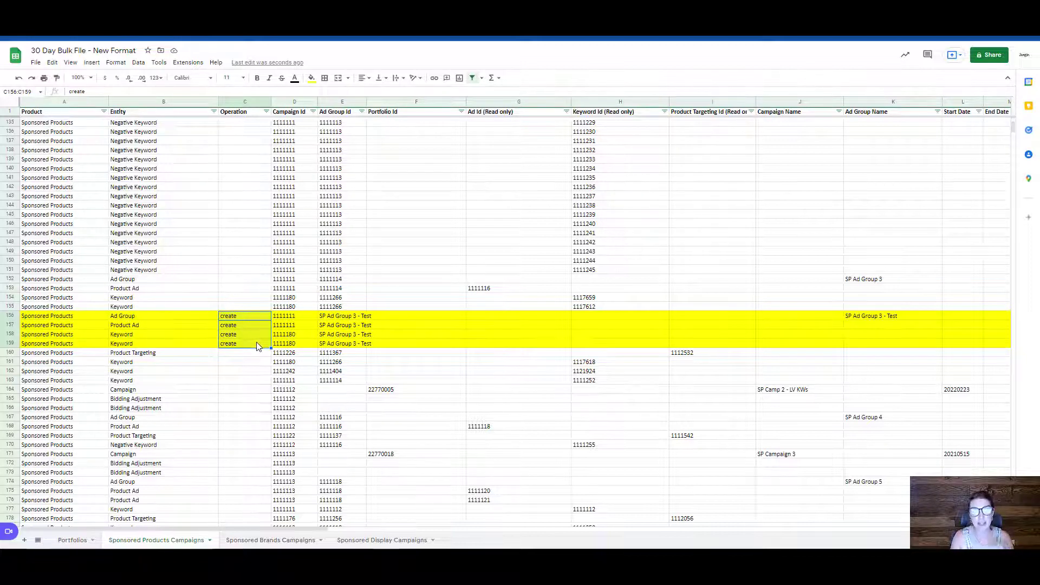
click(10, 316)
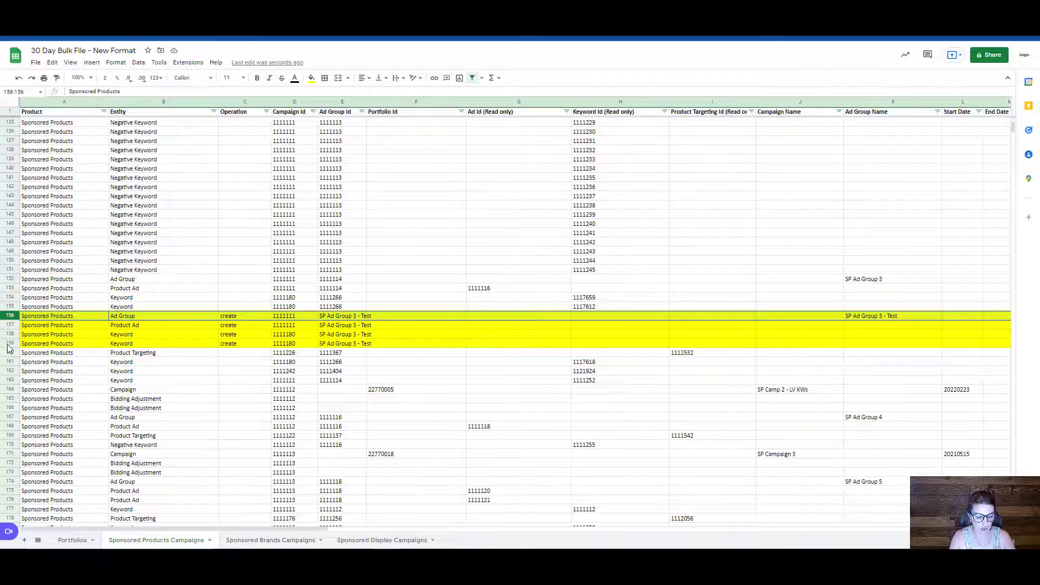
shift+click(7, 343)
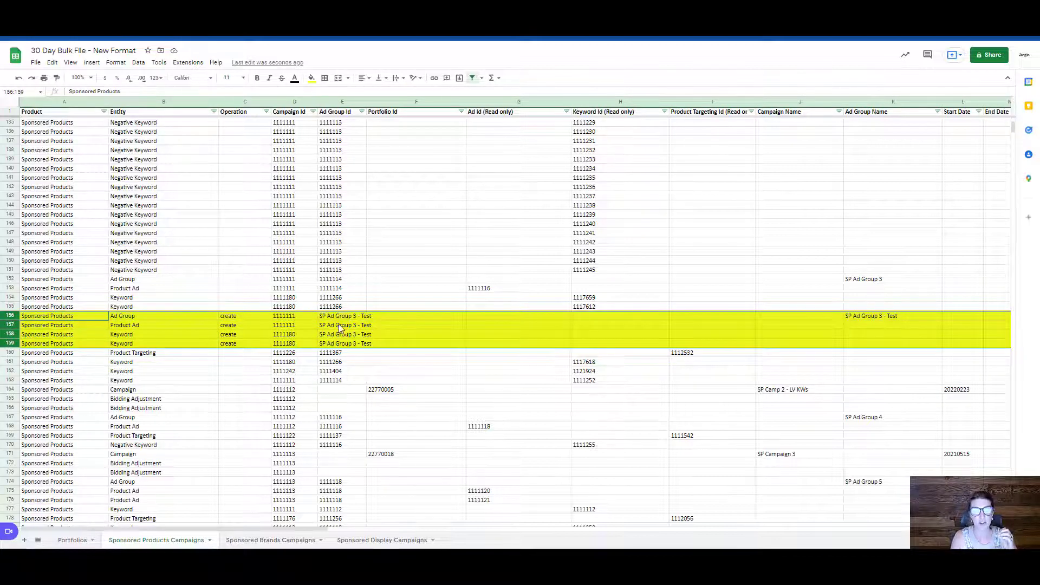
drag(337, 319, 337, 344)
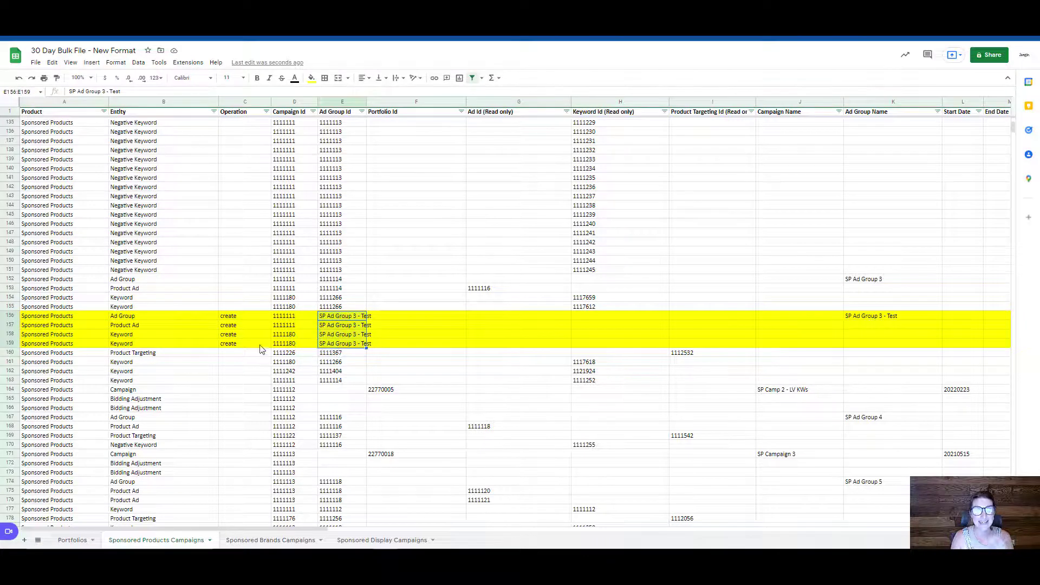
click(10, 307)
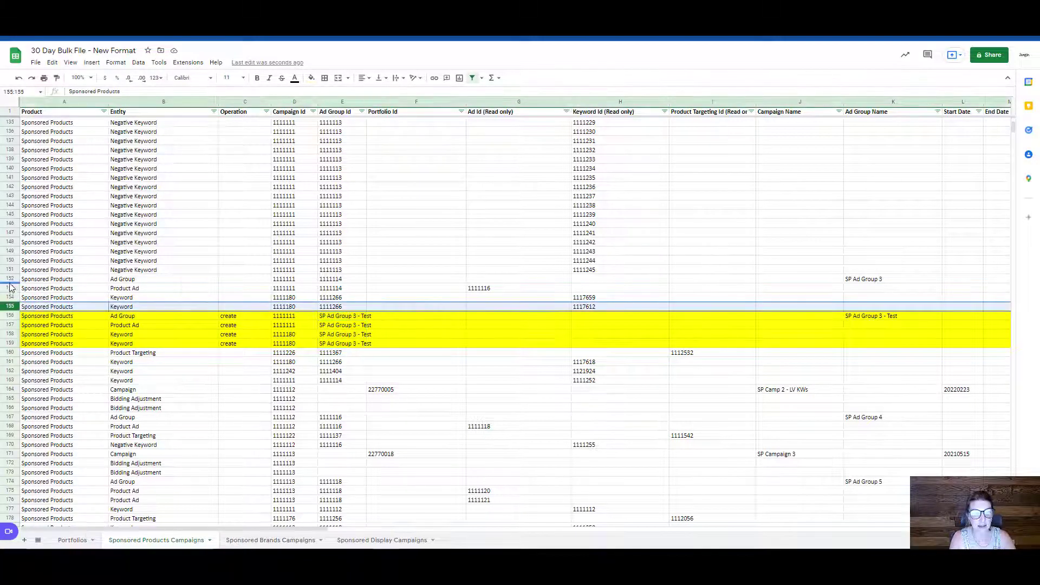
shift+click(9, 278)
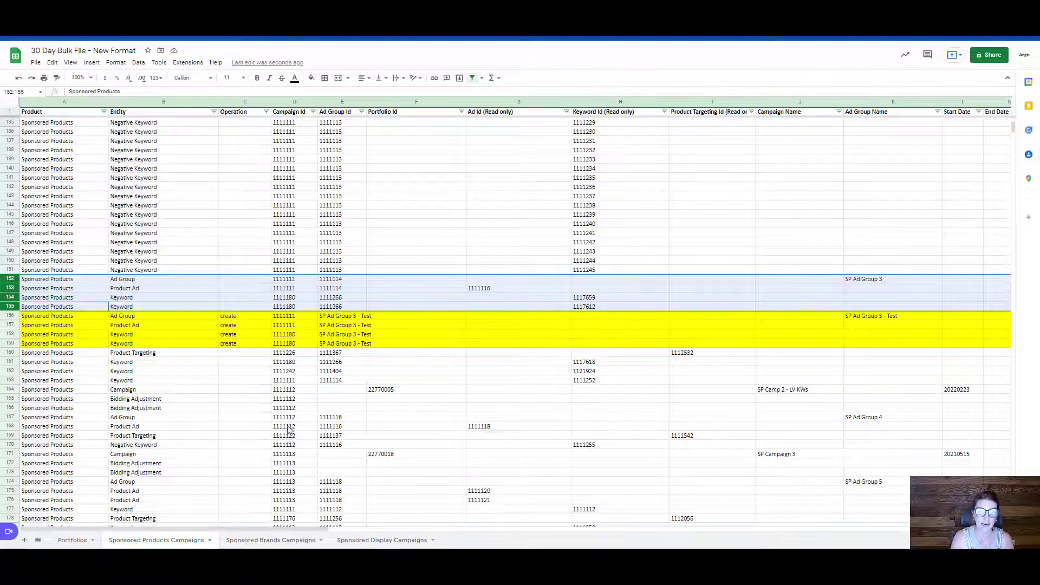
- Review the Campaign Id, Ad Group Id, SKU, ASIN and Bid entries of the duplicated rows 156 to 159
drag(291, 315, 293, 346)
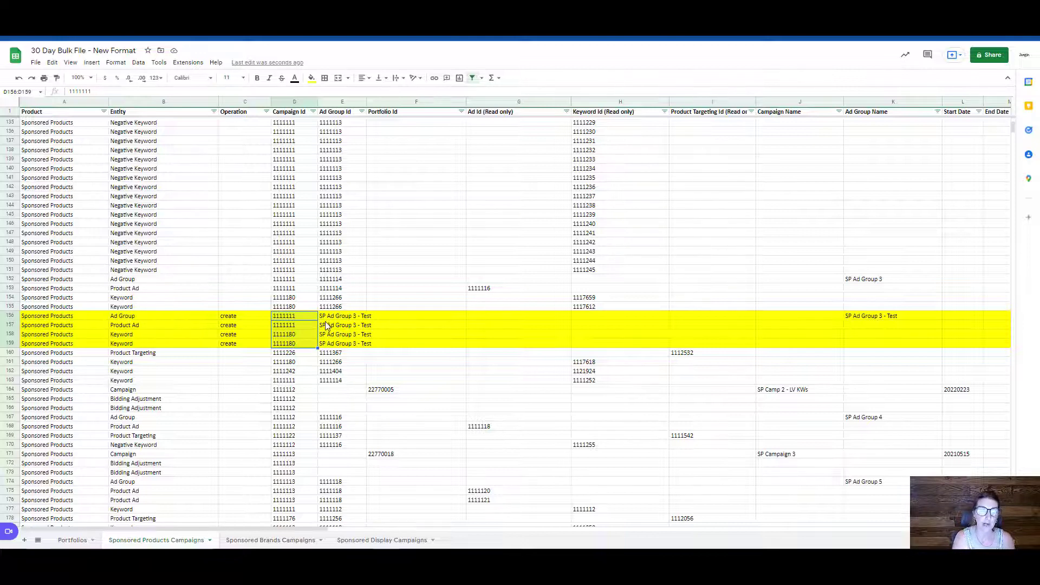
drag(327, 318, 326, 345)
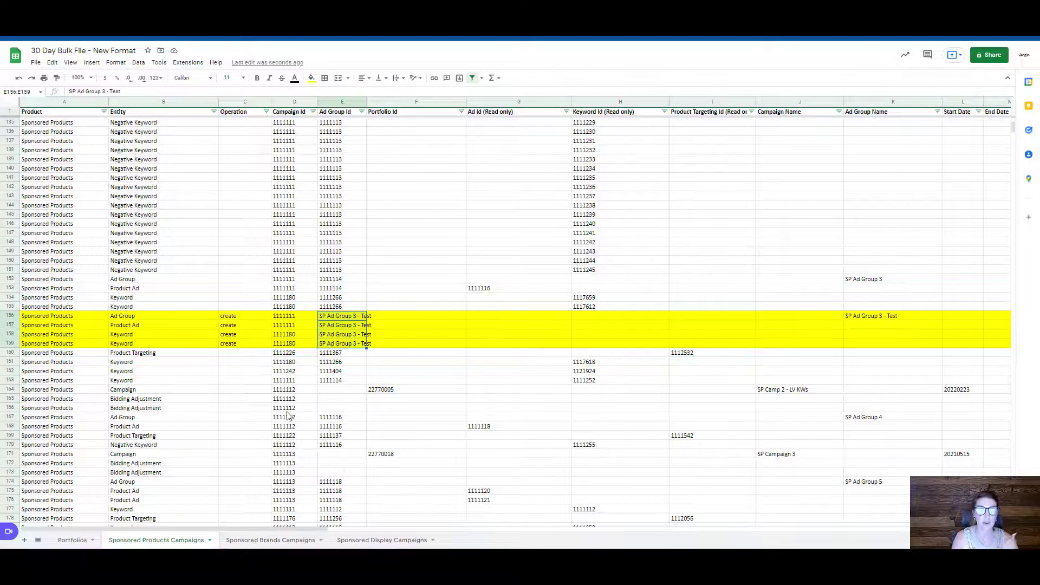
drag(252, 529, 522, 530)
drag(450, 328, 520, 330)
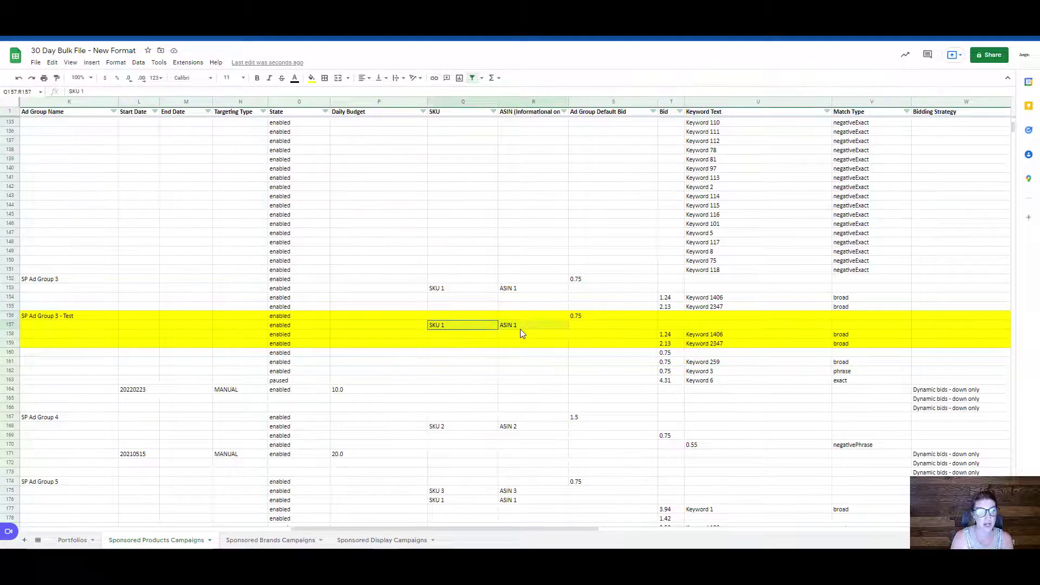
drag(719, 336, 668, 348)
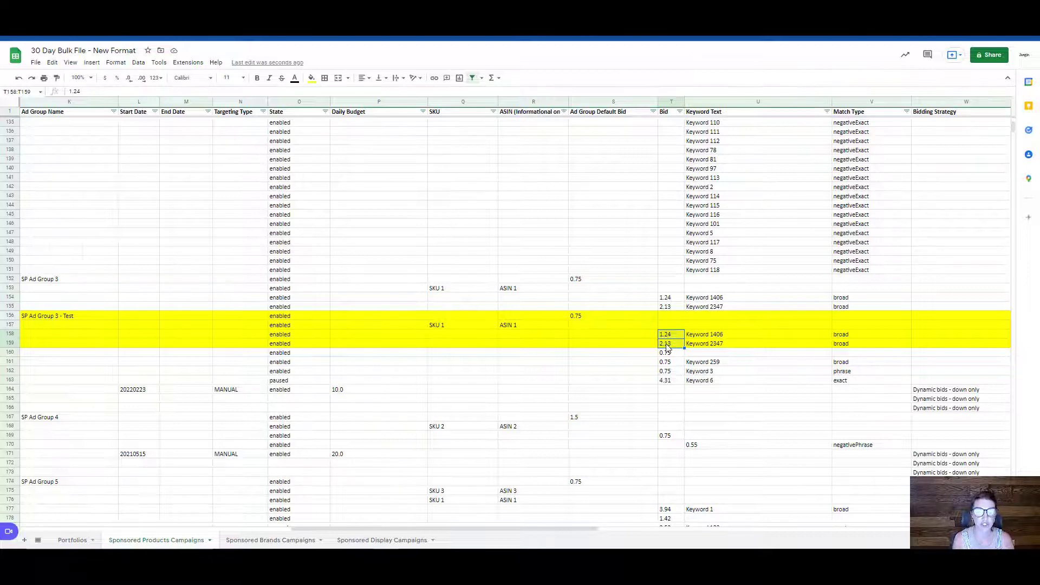
- Change the SKU of the new product ad in row 157 to "SKU 2"
click(456, 328)
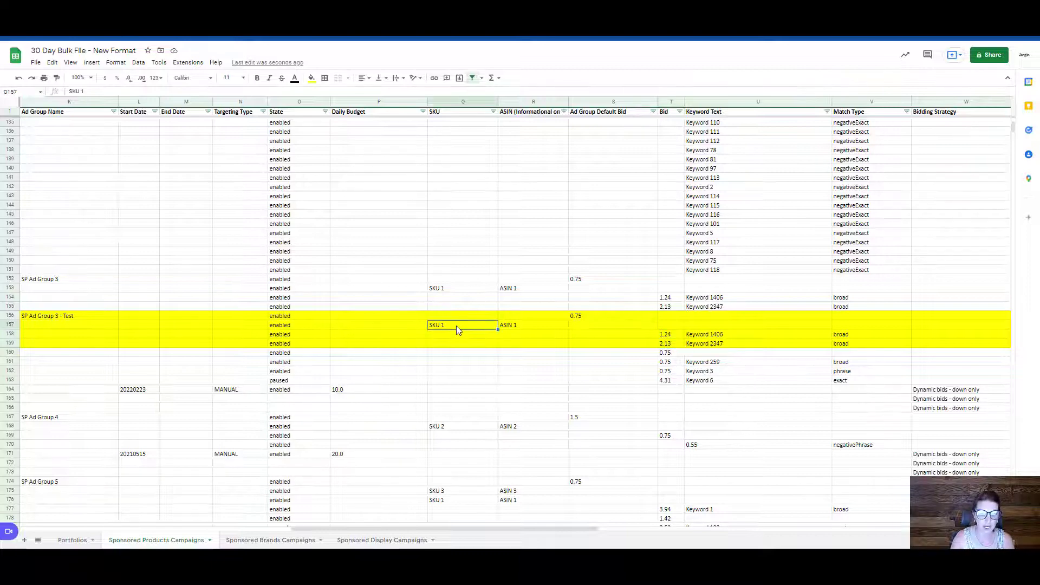
double_click(450, 326)
double_click(445, 324)
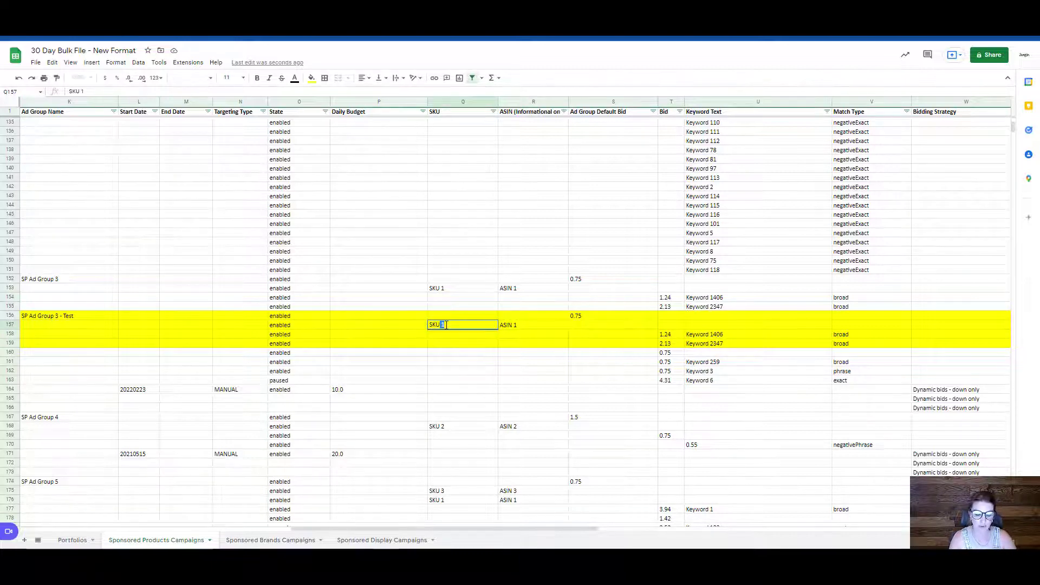
text(2)
click(458, 363)
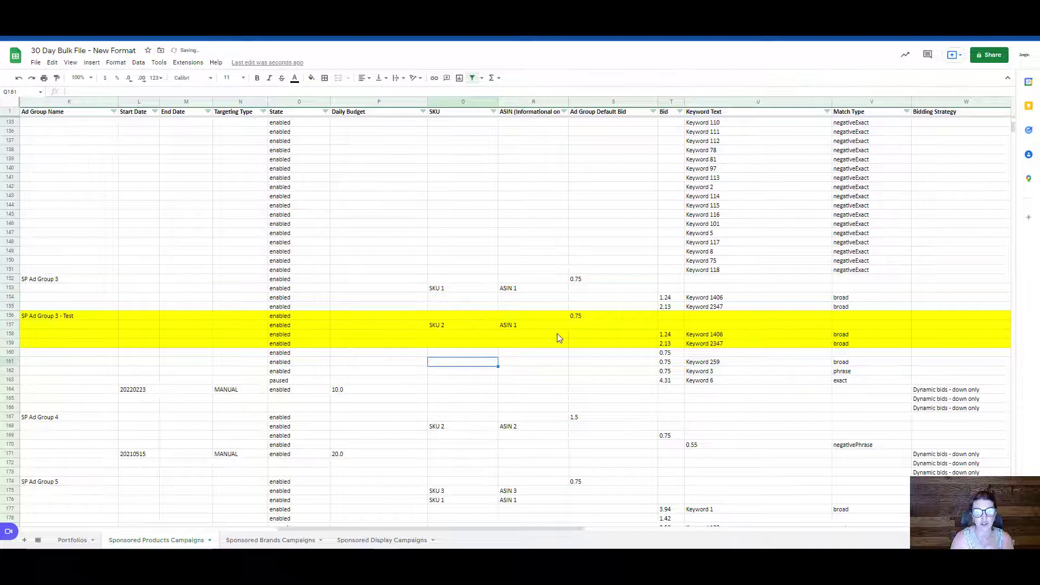
- Change the Keyword Text to "Keyword 14" in row 158 and "Keyword 23" in row 159
click(723, 335)
double_click(722, 334)
drag(724, 335, 728, 343)
key(BackSpace)
click(725, 344)
double_click(727, 344)
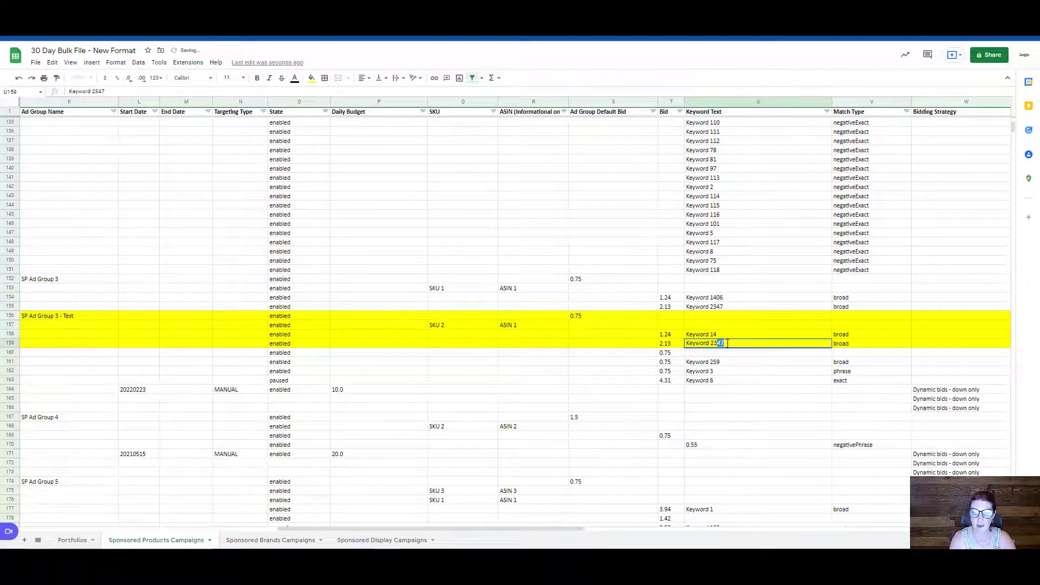
key(BackSpace)
key(Return)
- Set the Bid of both new keyword rows, 158 and 159, to 0.20
click(671, 335)
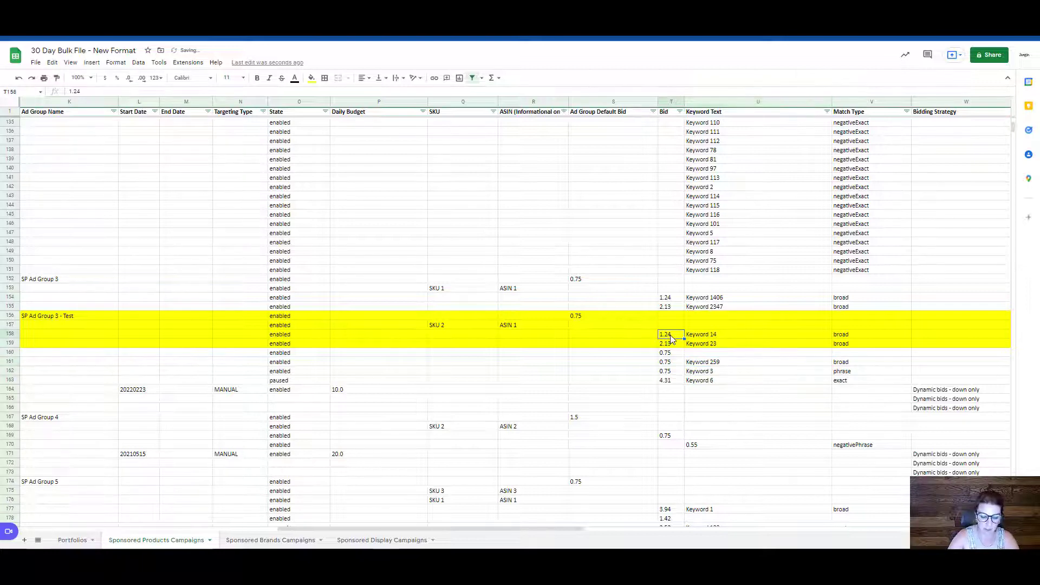
text(0.20)
key(Return)
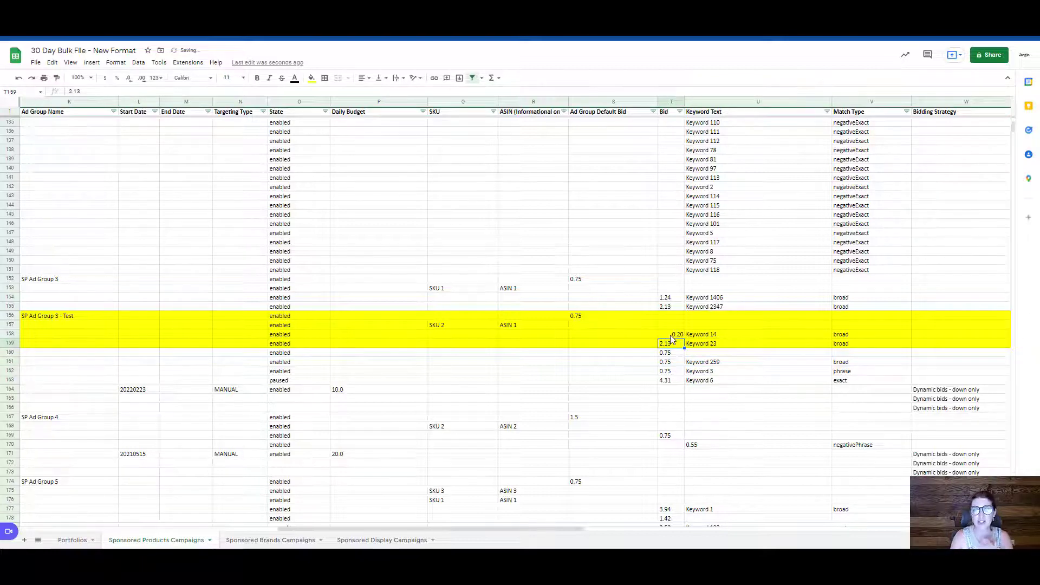
click(671, 335)
click(671, 345)
text(0.20)
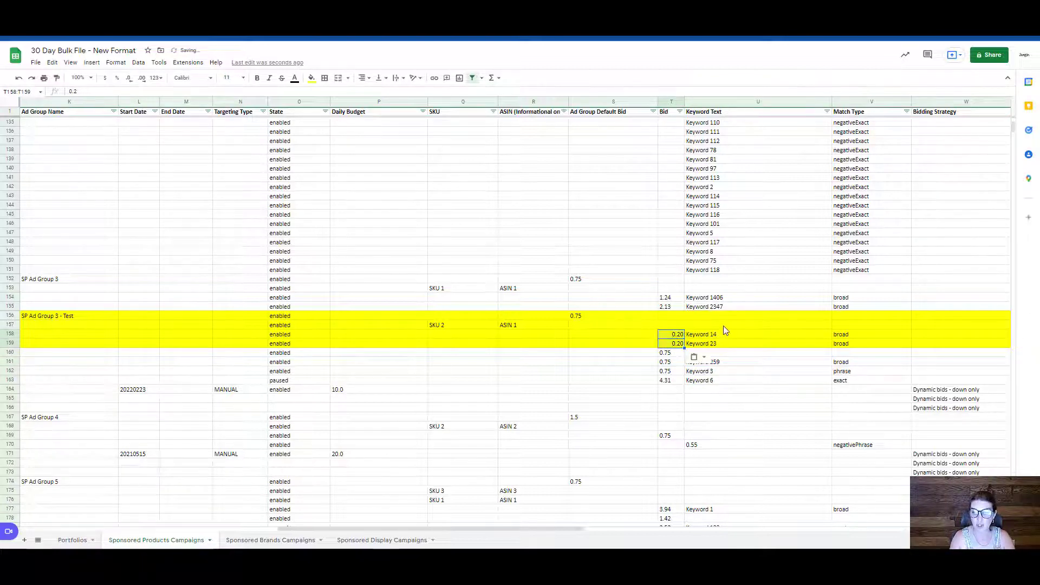
- Insert a row below the new product ad in row 157 and copy that product ad into it
drag(722, 336, 723, 347)
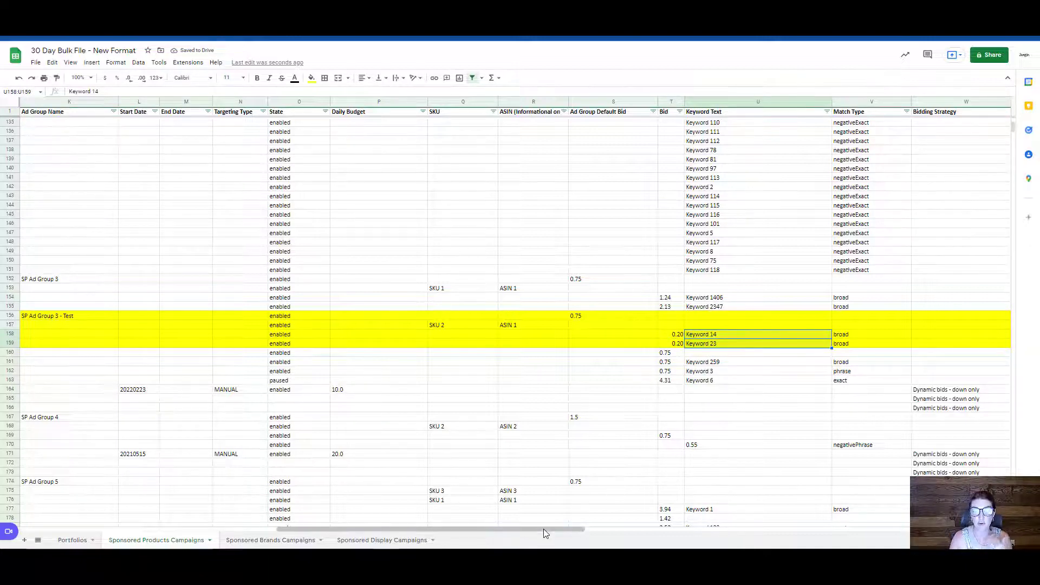
click(453, 324)
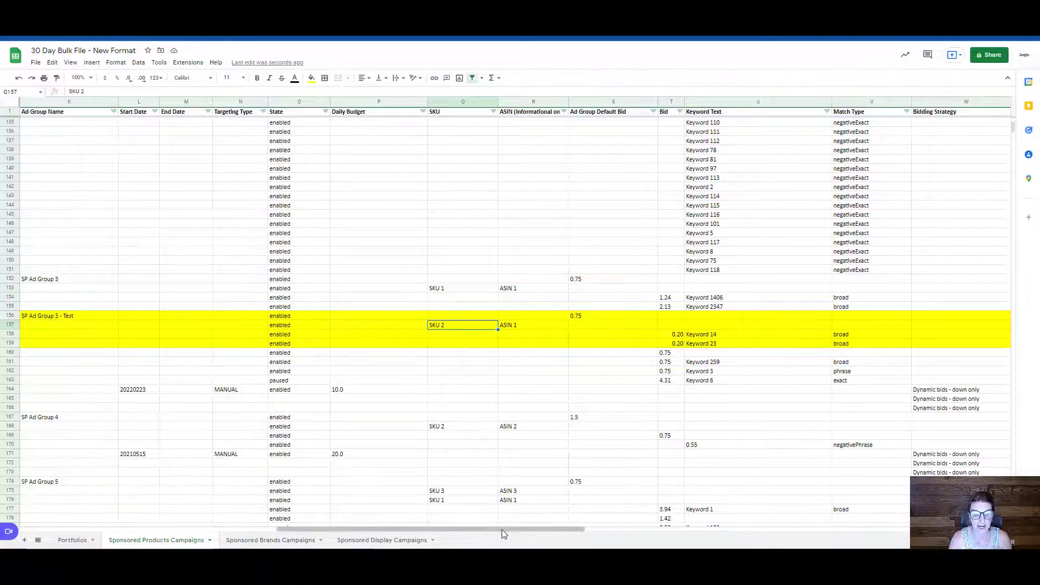
drag(503, 534, 85, 524)
click(11, 326)
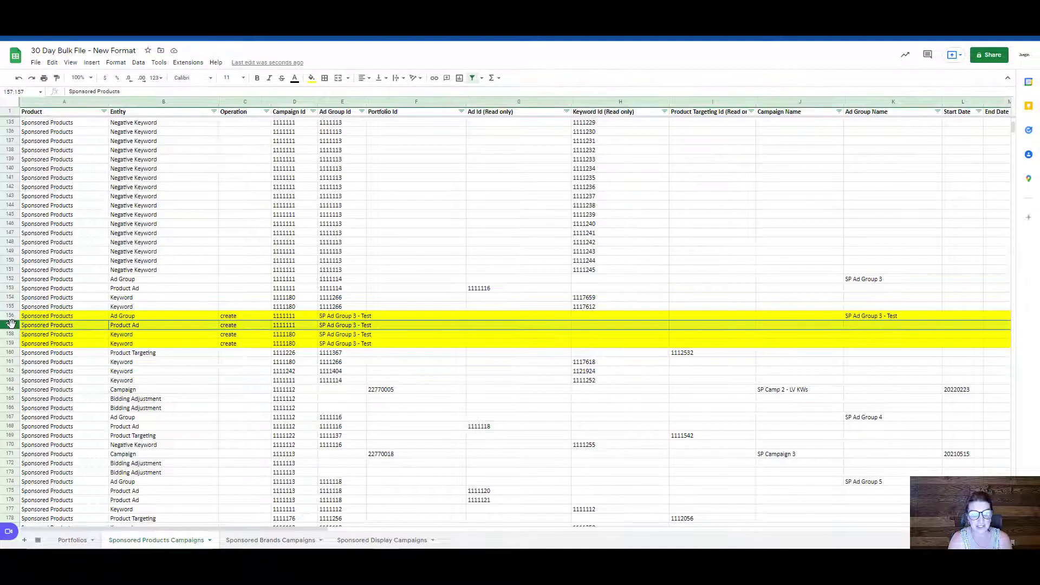
right_click(12, 327)
click(54, 412)
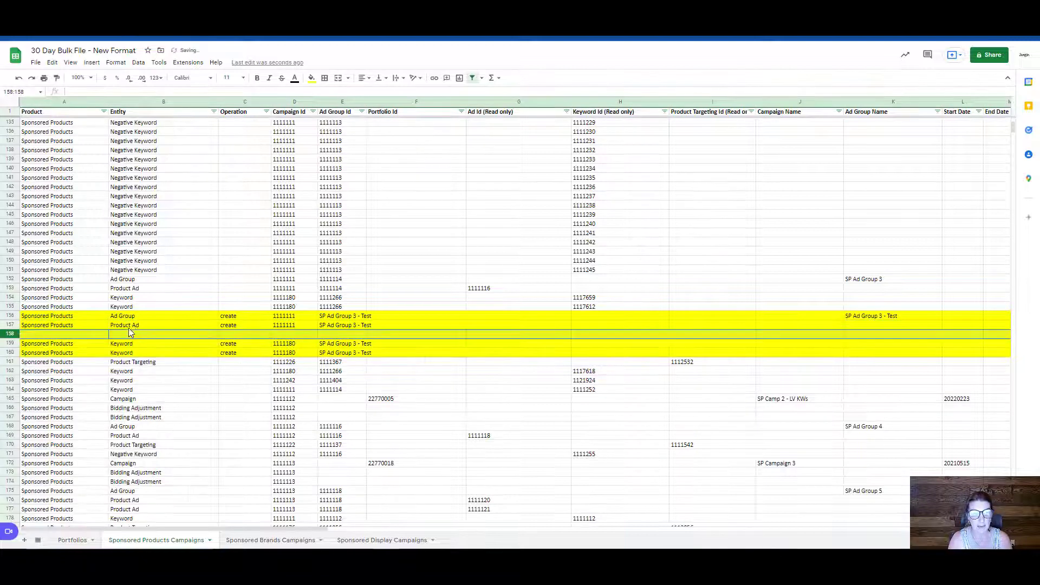
click(10, 325)
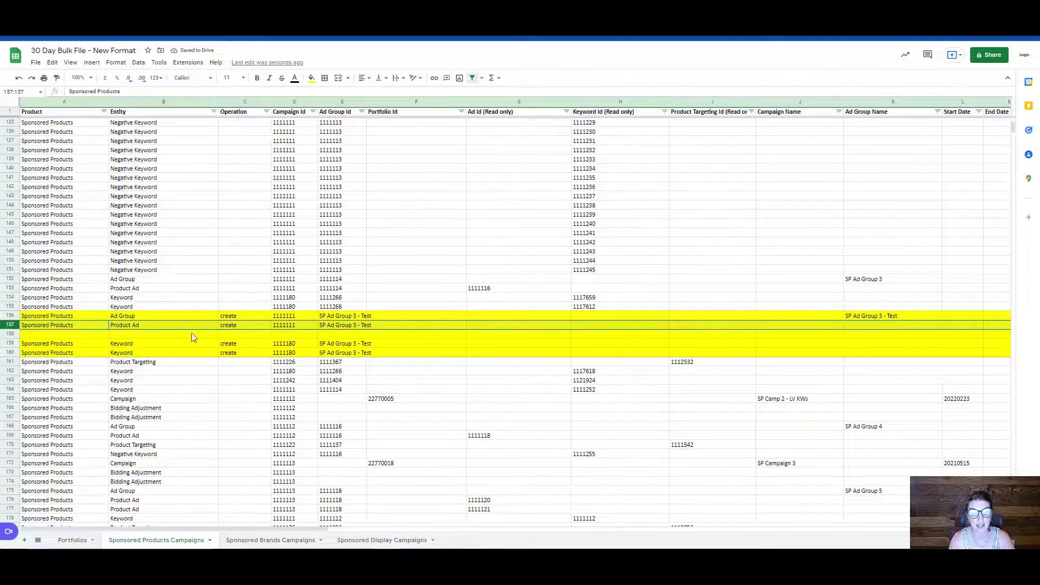
key(ctrl+c)
click(46, 335)
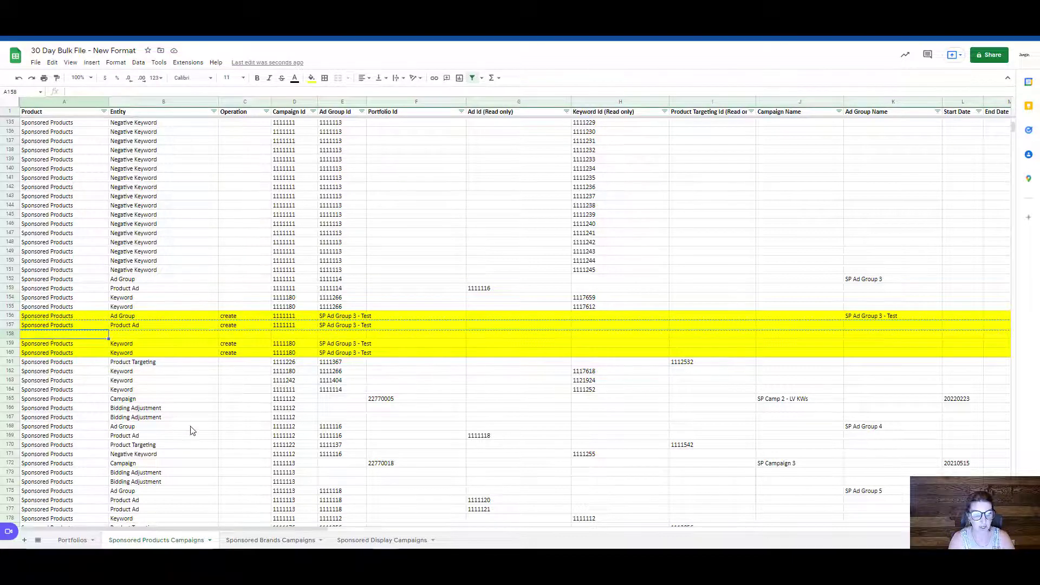
key(ctrl+v)
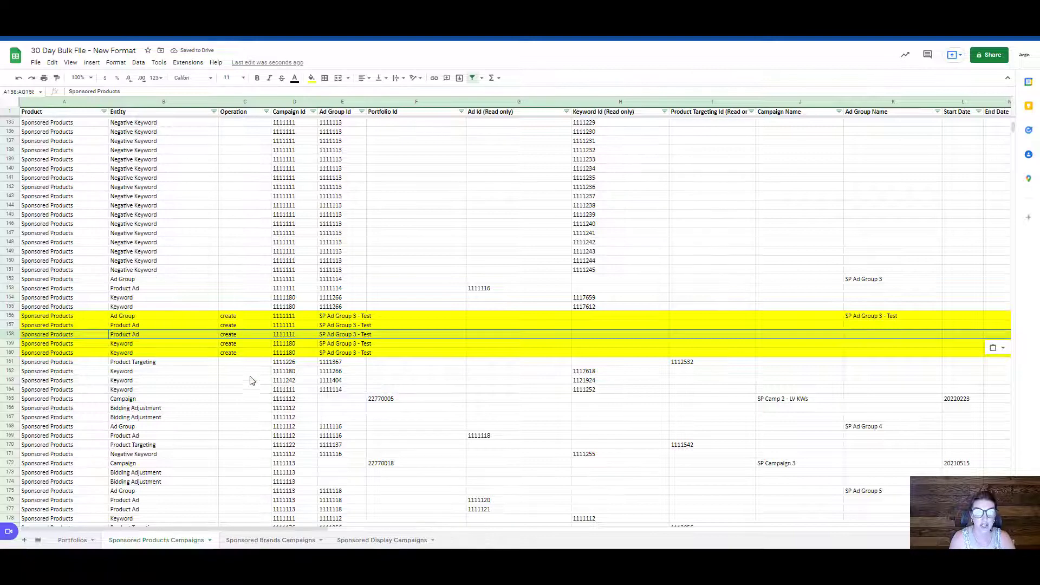
- Change the SKU of the copied product ad in row 158 to "SKU 1"
scroll(326, 538, right, 1)
scroll(327, 538, right, 5)
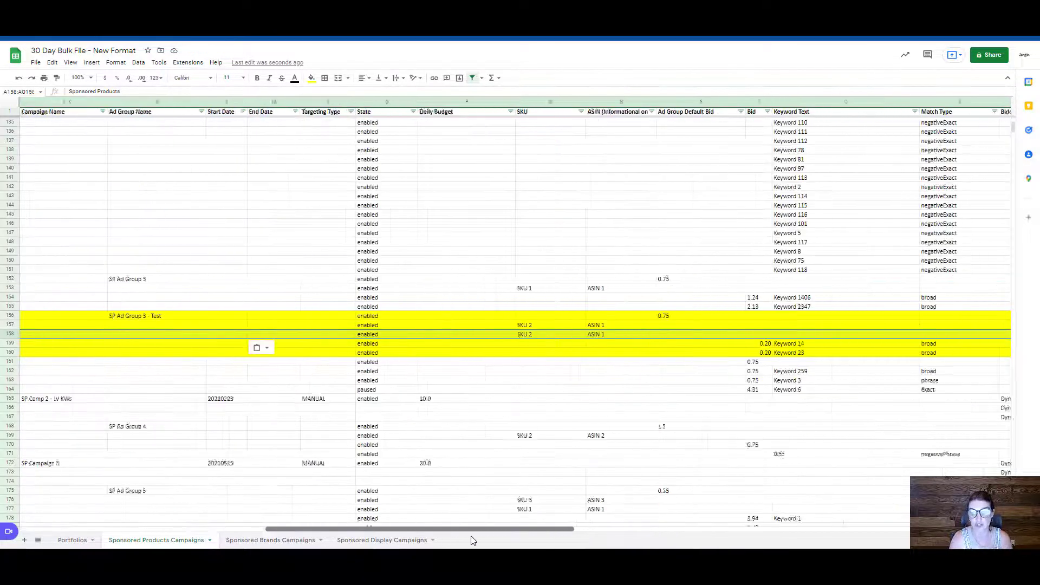
click(443, 334)
double_click(443, 334)
key(BackSpace)
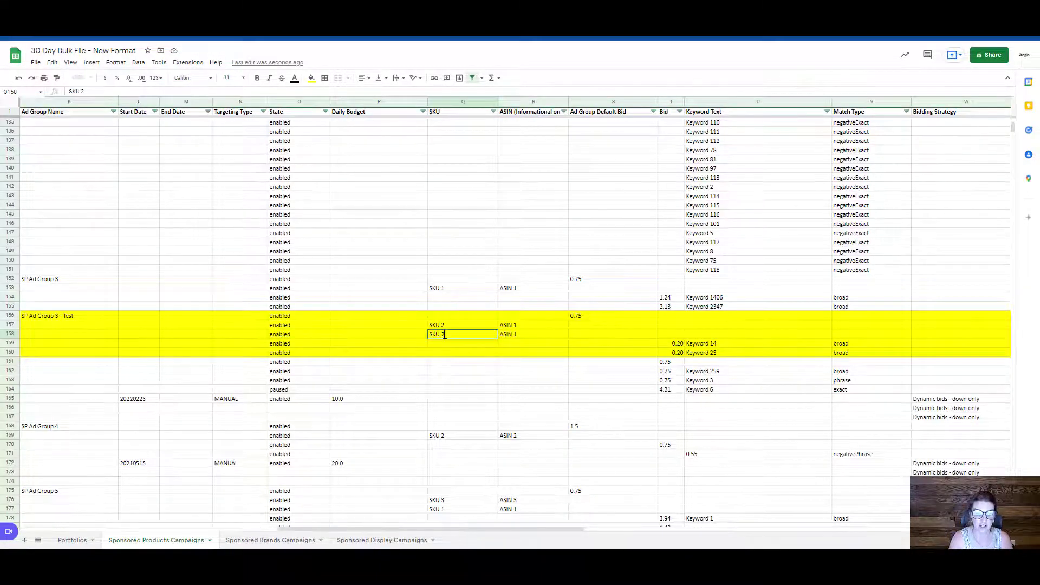
text(1)
click(448, 383)
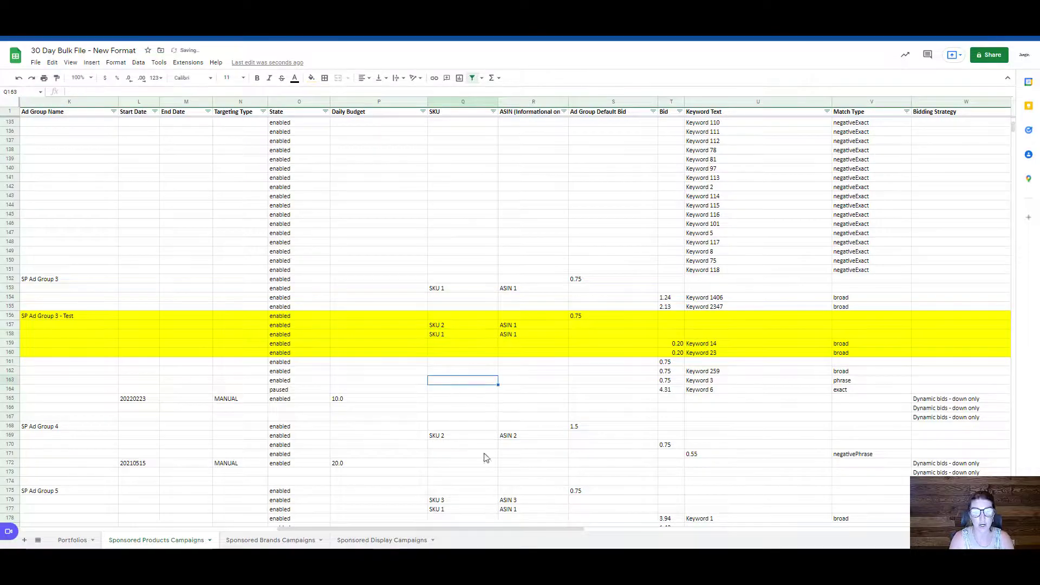
drag(486, 529, 271, 529)
drag(157, 539, 108, 533)
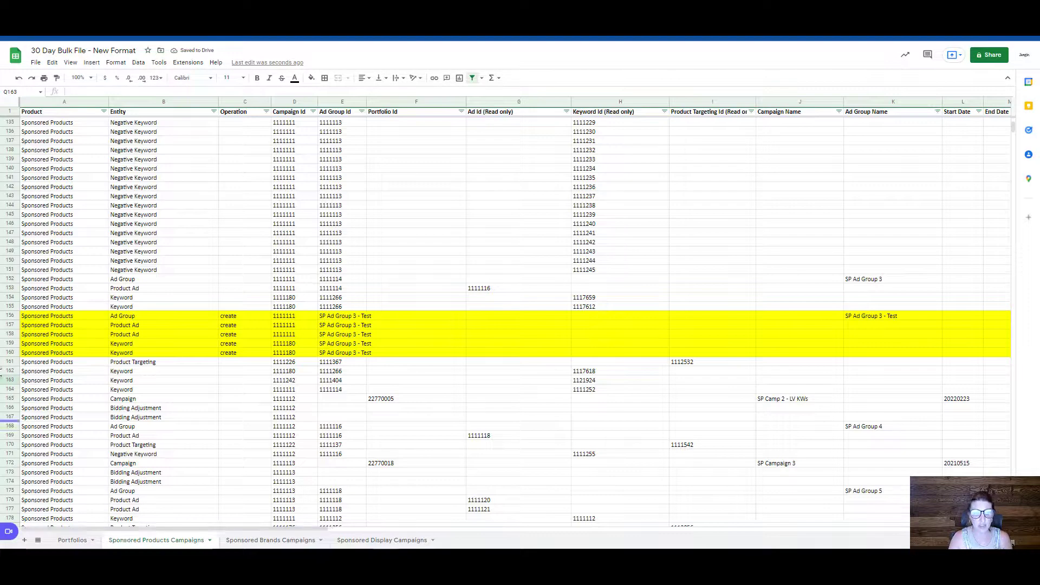
click(13, 352)
shift+click(13, 344)
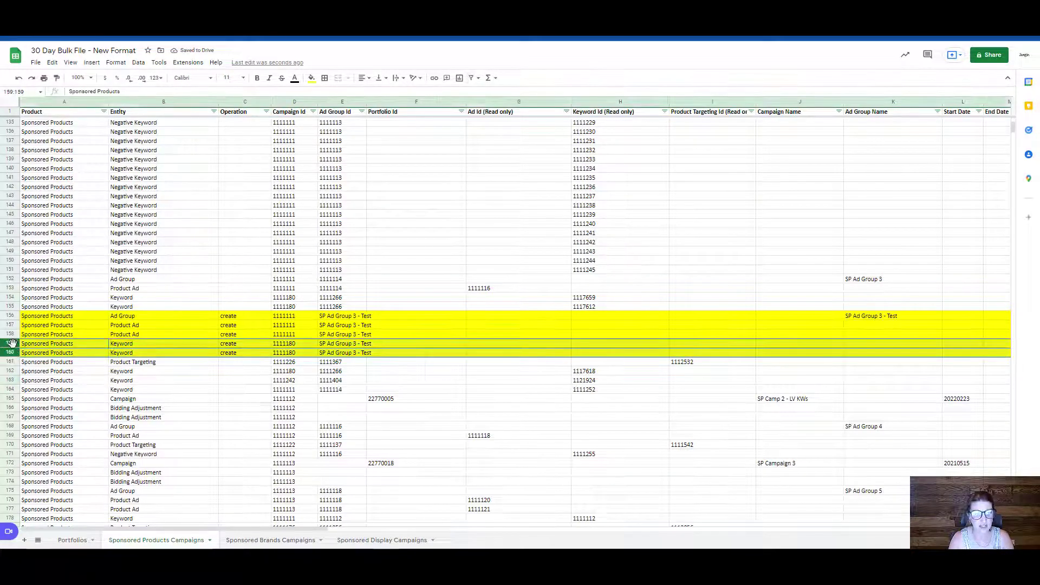
right_click(13, 345)
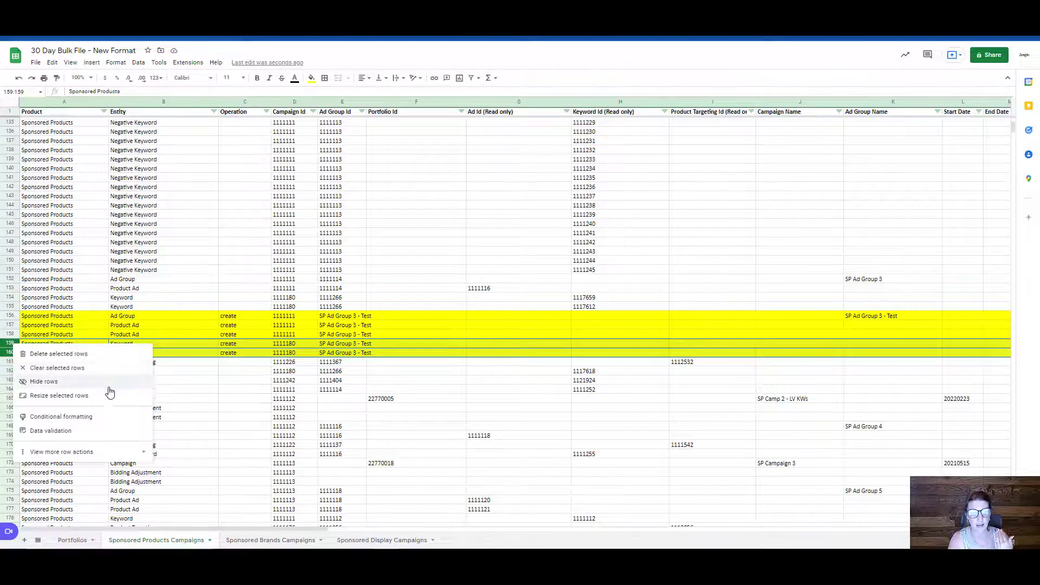
key(Escape)
click(45, 353)
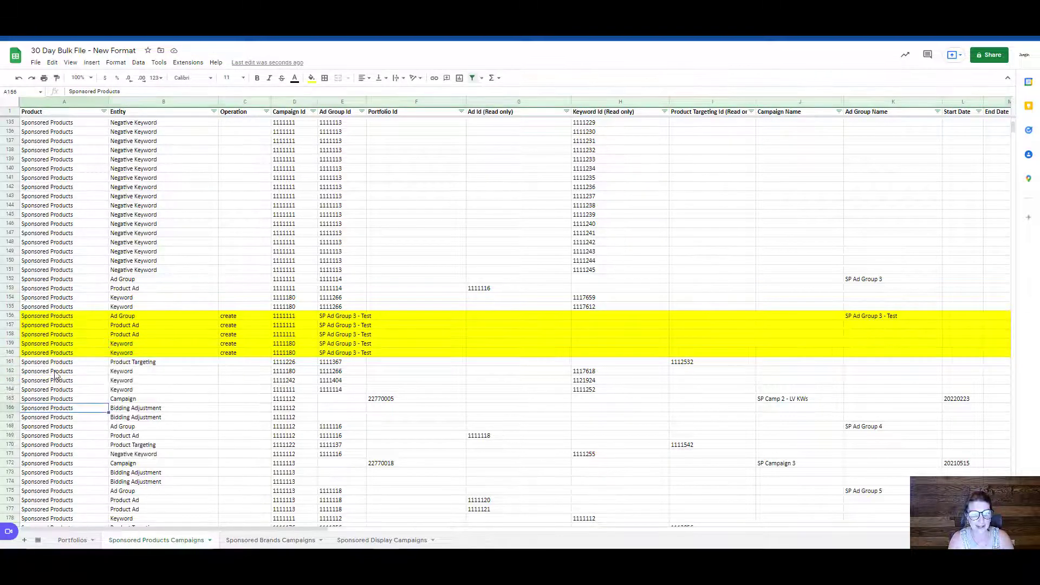
- Insert two rows below keyword rows 159 and 160 and copy those two keyword rows into them
drag(15, 345, 12, 354)
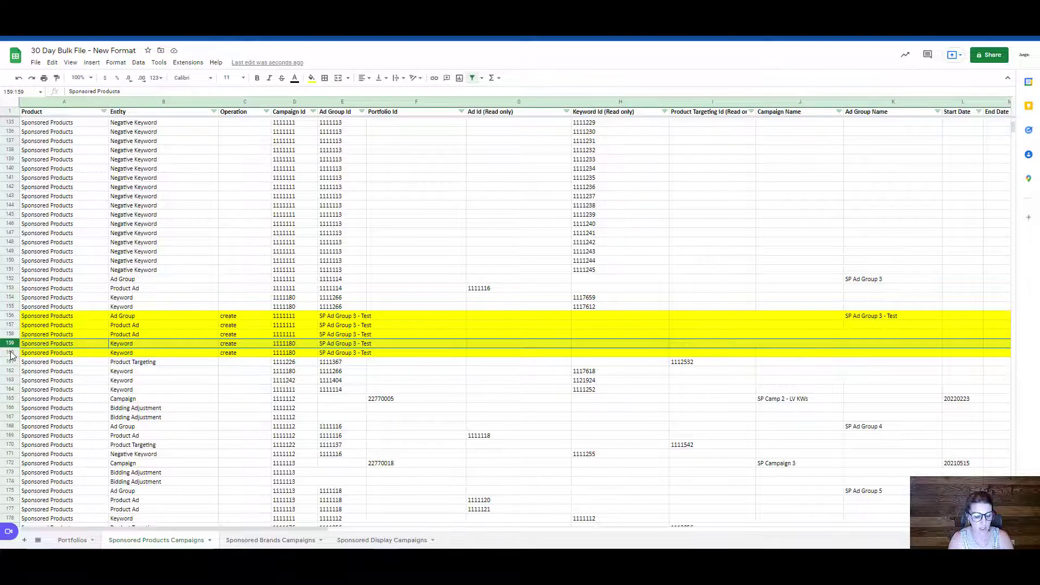
right_click(10, 354)
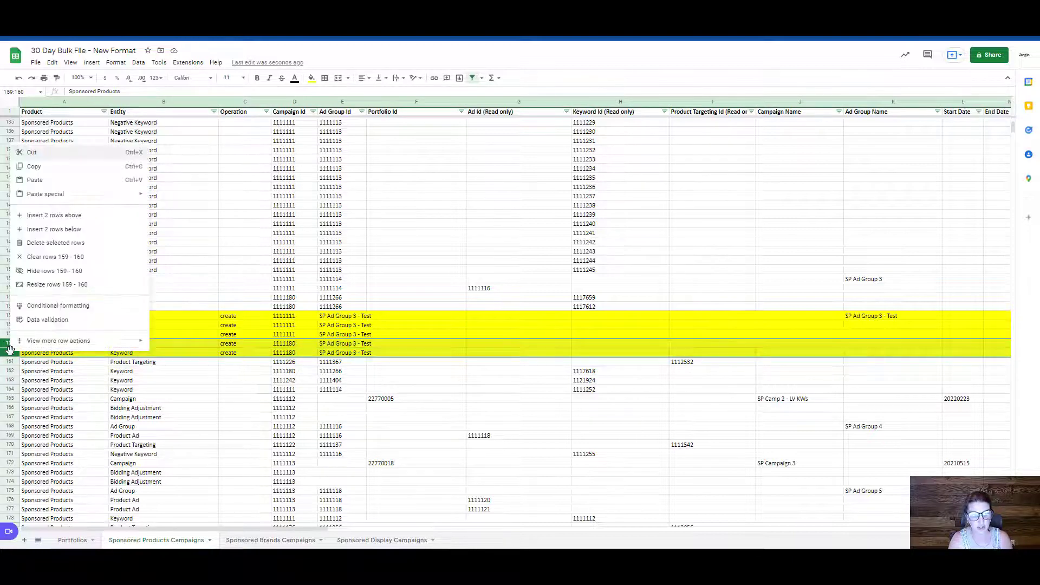
click(89, 229)
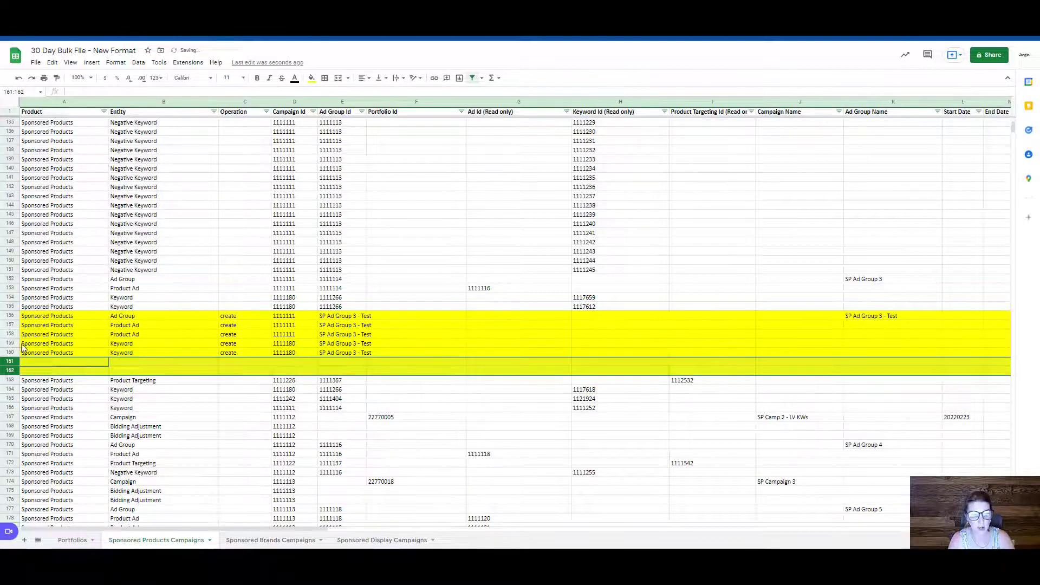
drag(12, 347, 10, 353)
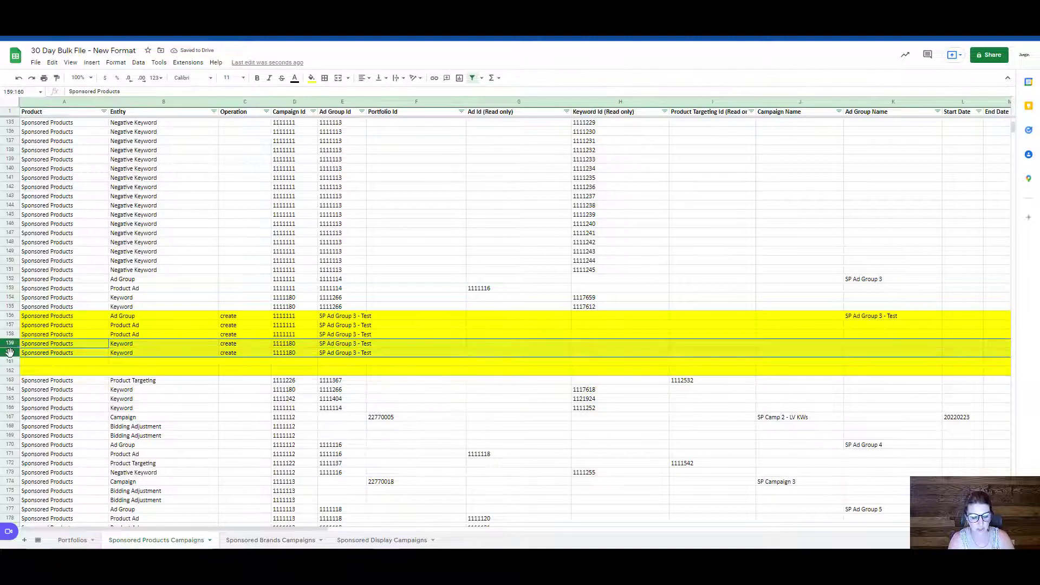
key(ctrl+c)
click(45, 360)
key(ctrl+v)
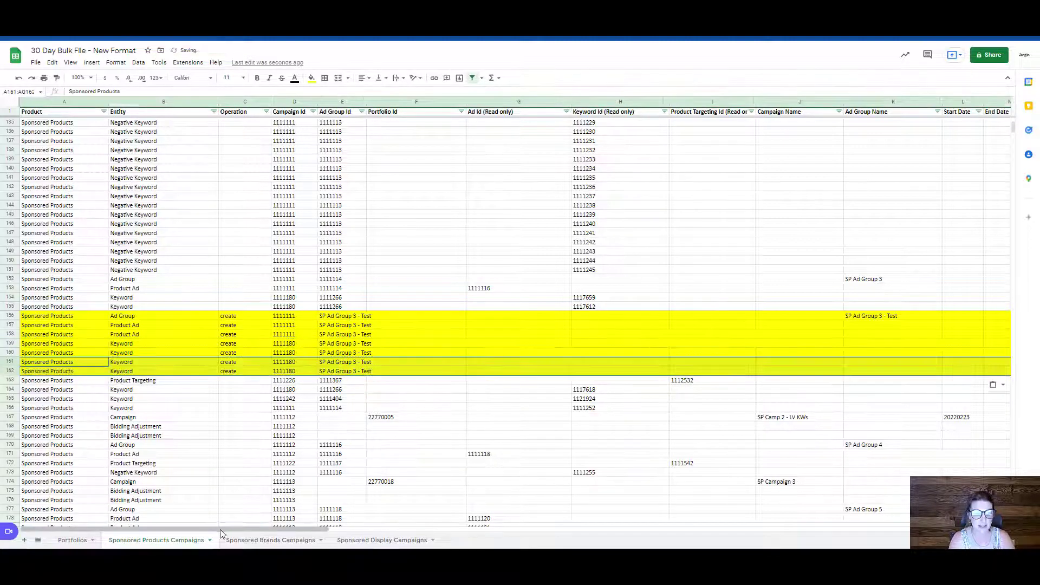
- Change the Keyword Text to "Keyword 1" in row 161 and "Keyword 2" in row 162
drag(204, 530, 623, 537)
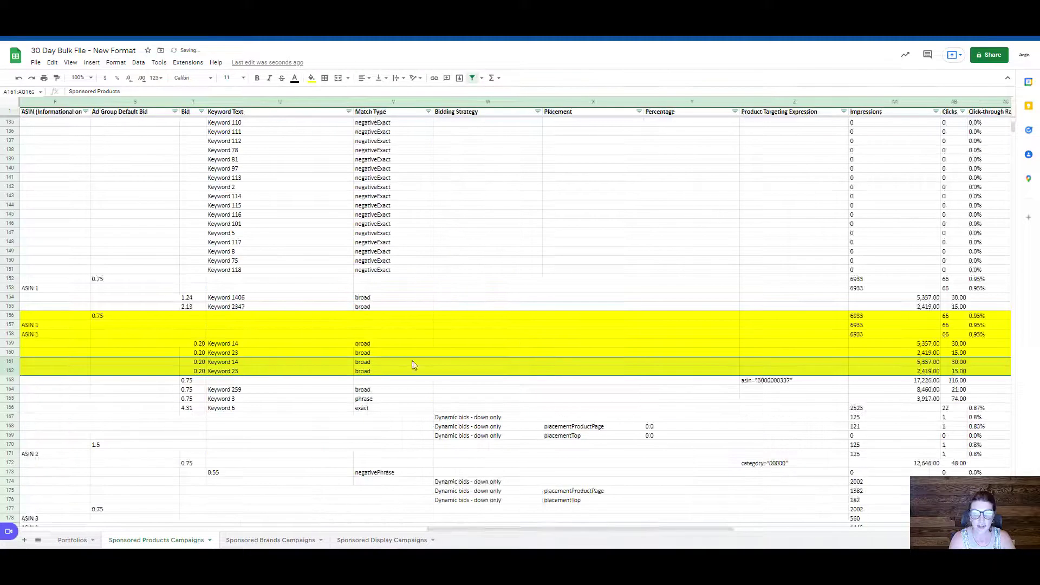
click(281, 362)
double_click(239, 362)
drag(235, 362, 240, 362)
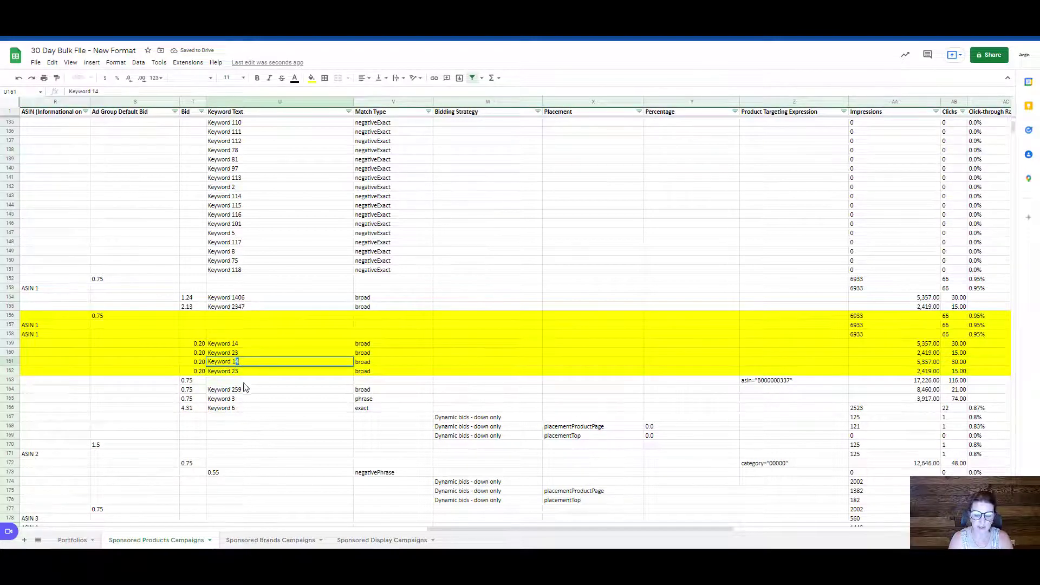
key(BackSpace)
key(Return)
key(Return)
key(BackSpace)
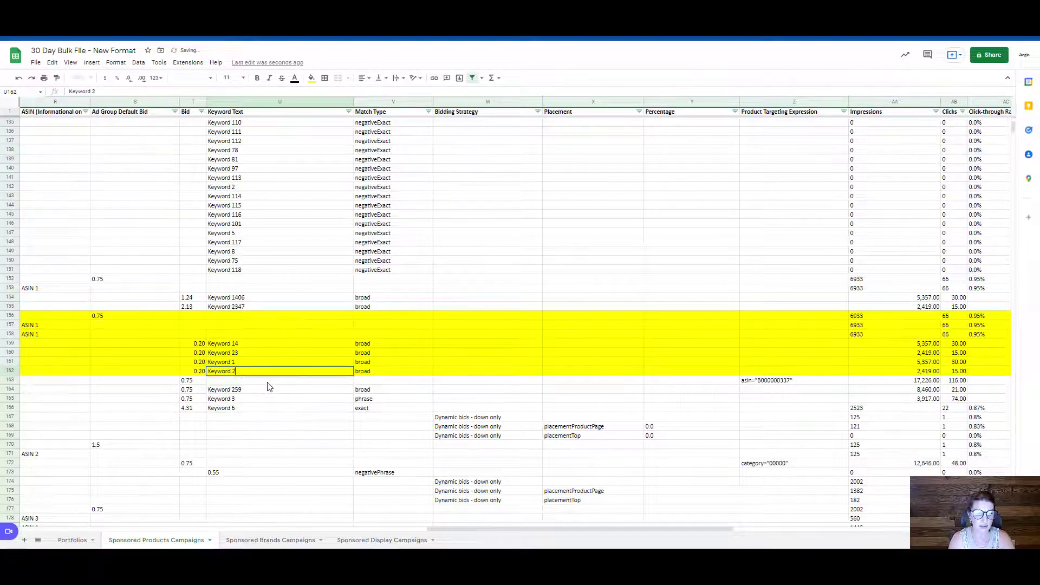
key(Return)
- Set the Bid of the new "Keyword 1" keyword in row 161 to 0.50
click(198, 362)
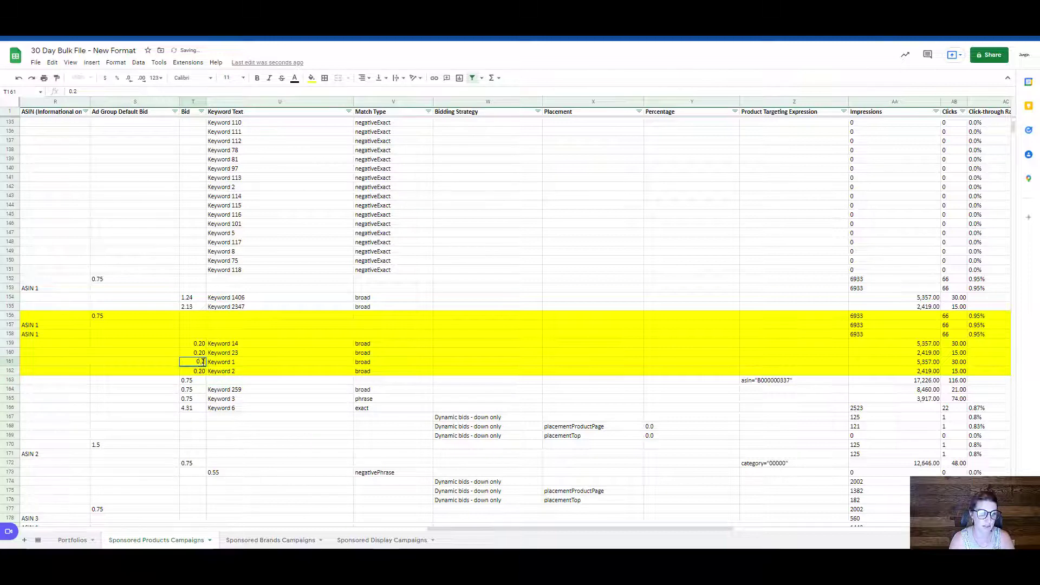
drag(202, 362, 215, 363)
text(5)
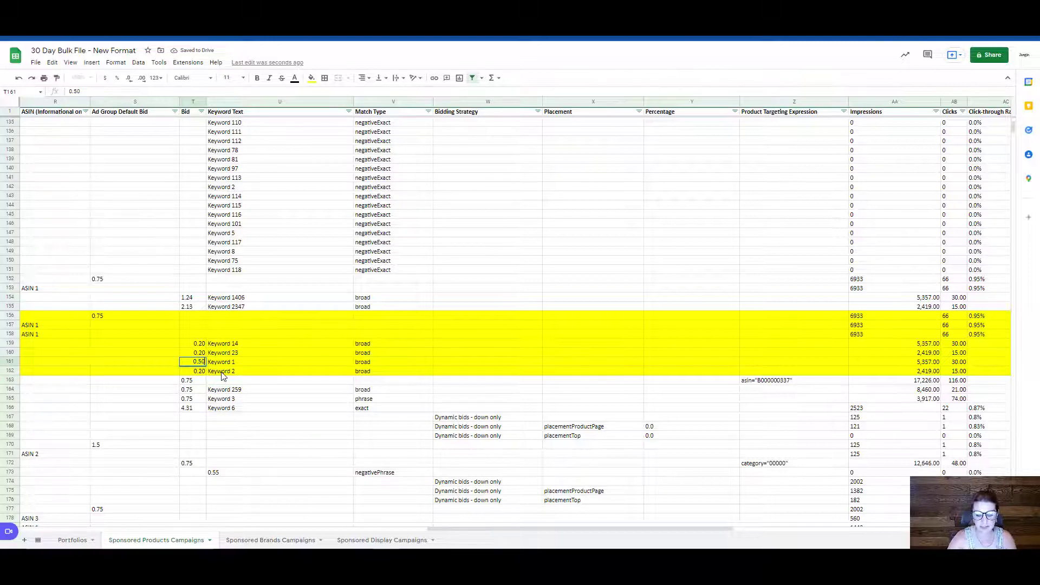
key(Return)
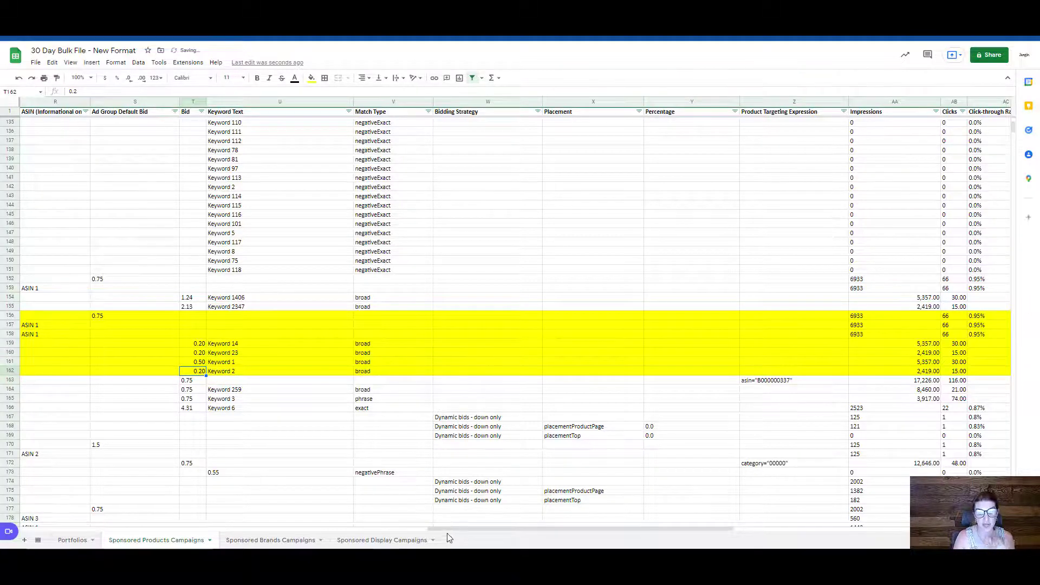
- Review the Product, Operation and Ad Group Id through Keyword Id cells of the new highlighted rows 156 to 162
drag(446, 530, 3, 511)
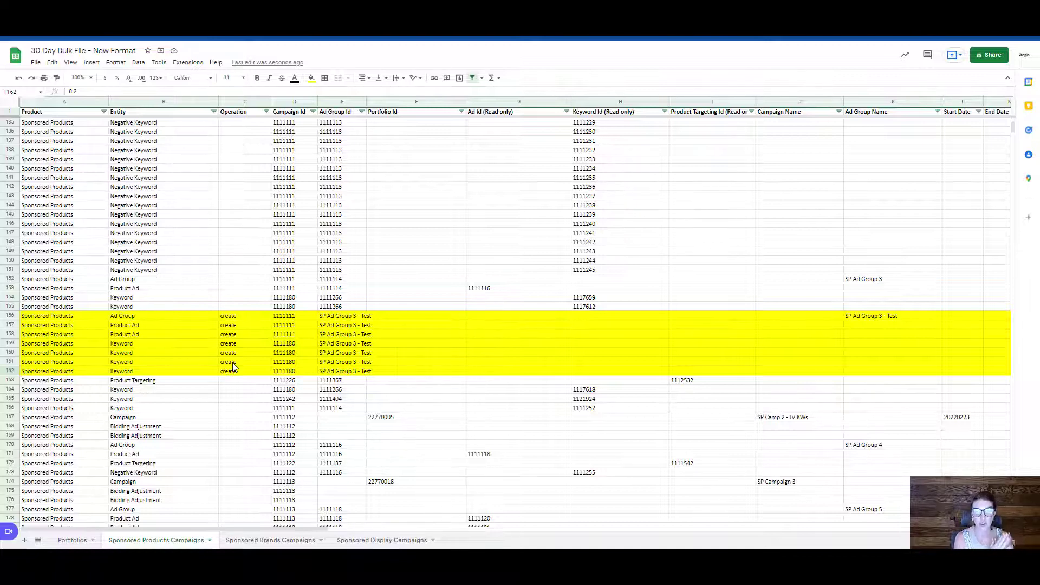
click(44, 318)
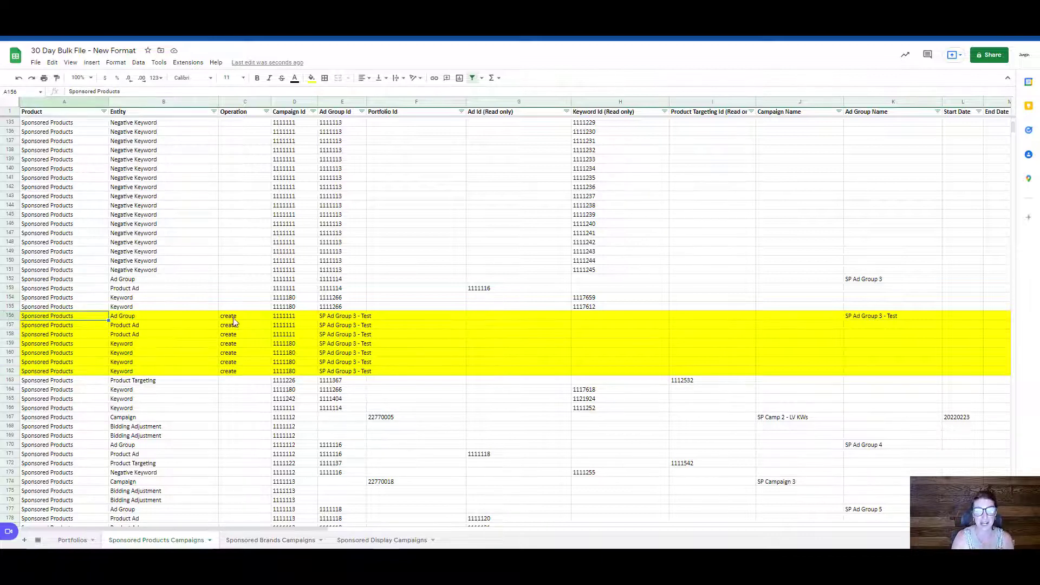
drag(235, 319, 237, 375)
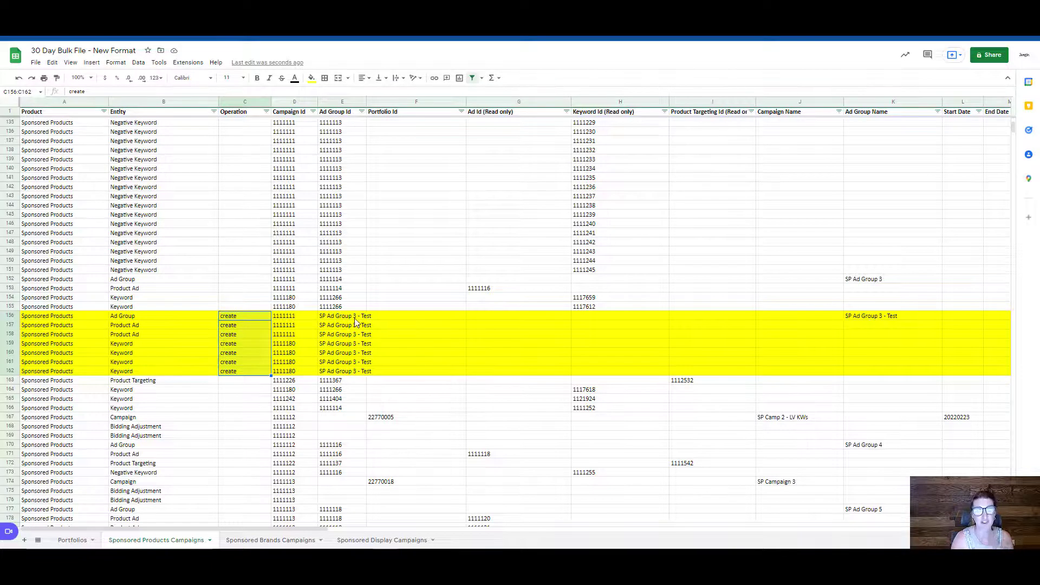
drag(355, 318, 489, 386)
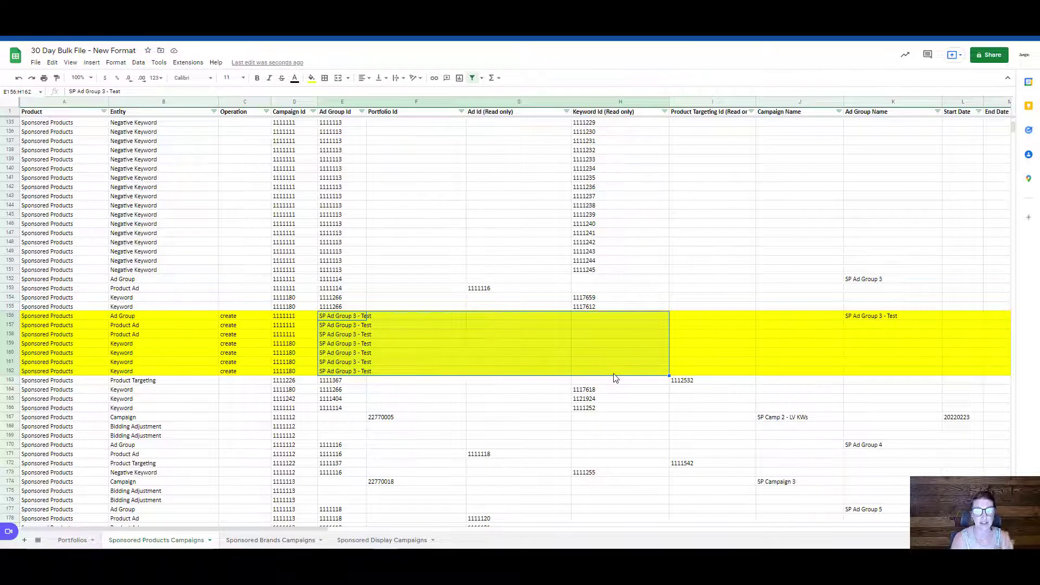
- Open the Sponsored Display Campaigns sheet and examine its Targeting Expression entries
click(395, 541)
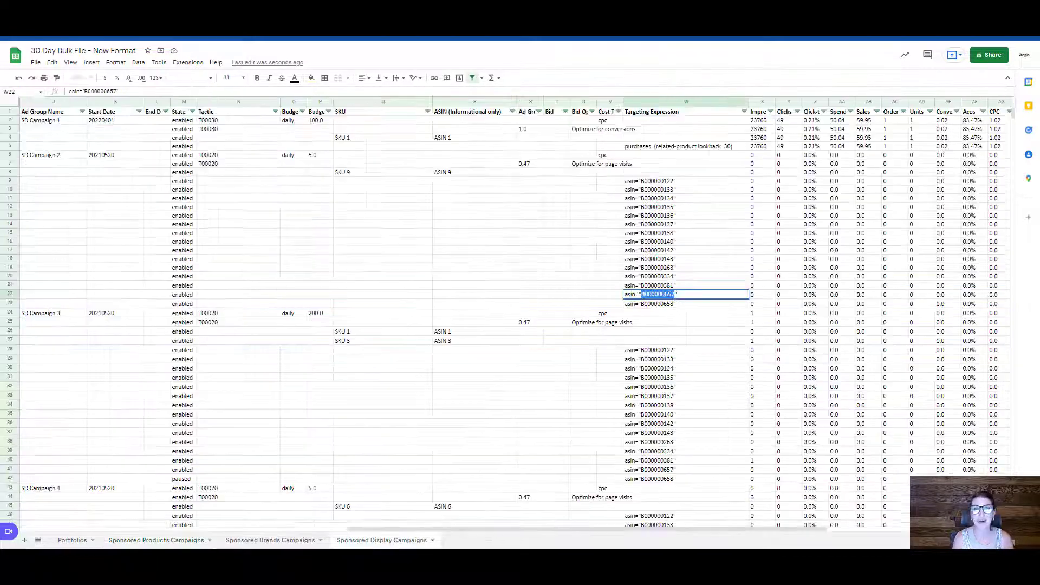